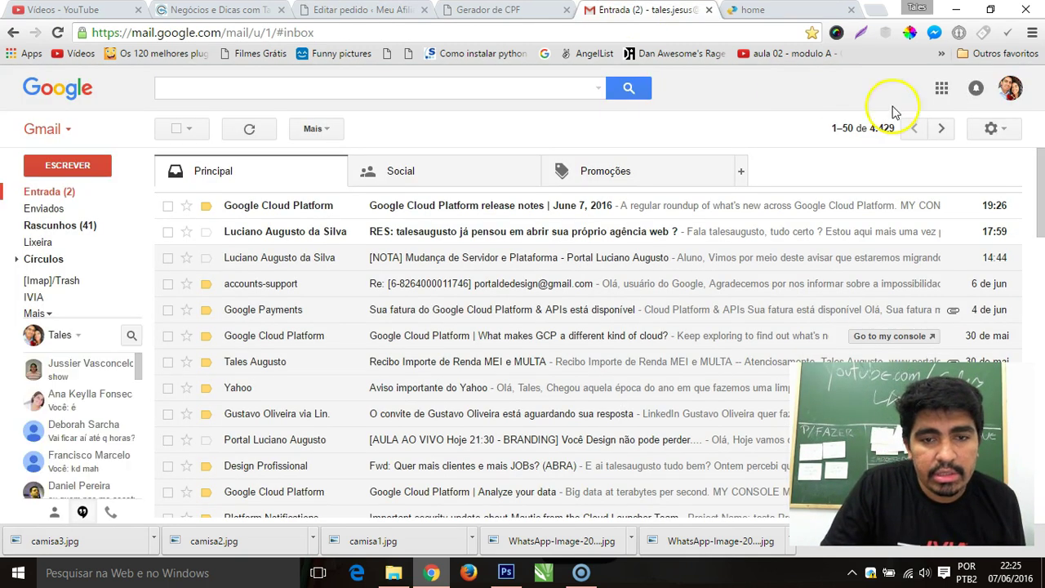
# Open the store's Gmail account from the account switcher in its own browser tab and close the current account's inbox
pyautogui.click(645, 9)
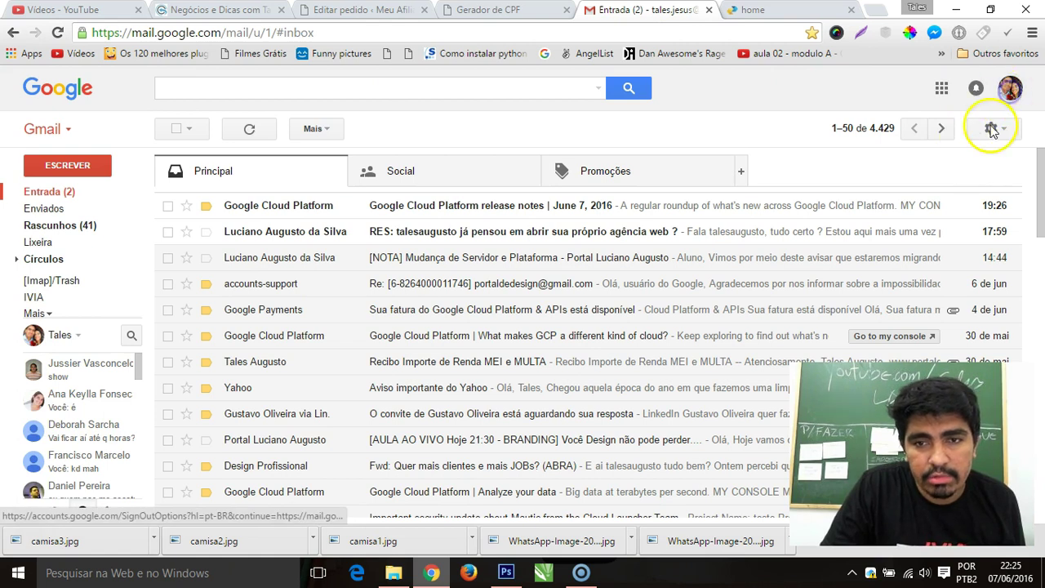
pyautogui.click(1010, 87)
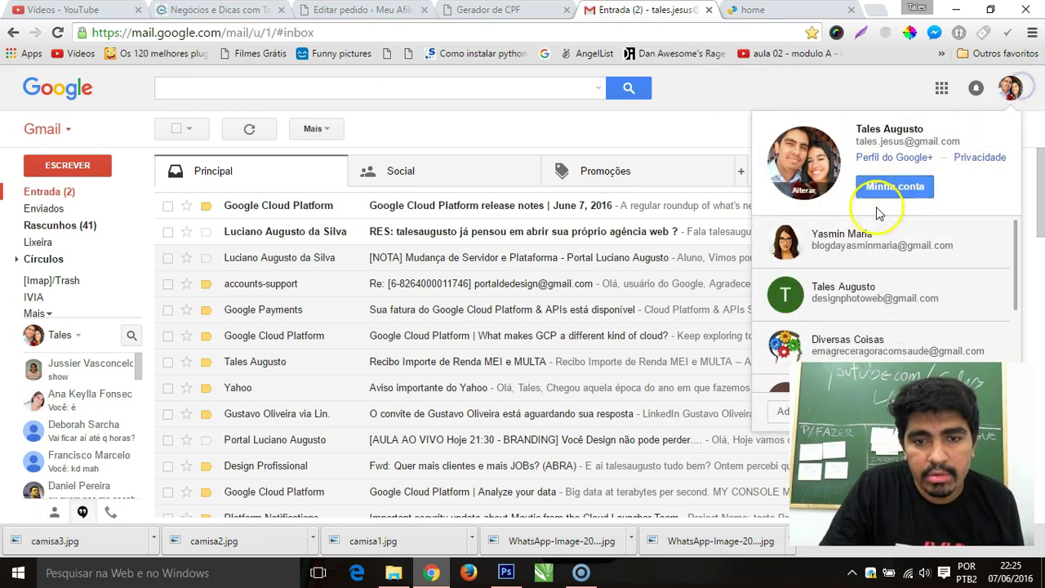
pyautogui.scroll(-3, 849, 278)
pyautogui.click(833, 296)
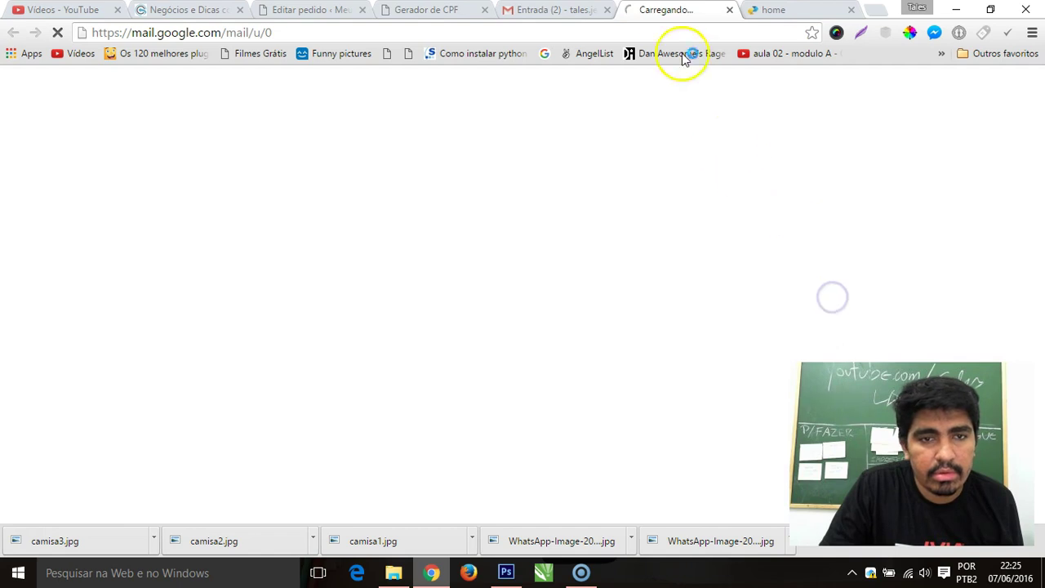
pyautogui.click(563, 11)
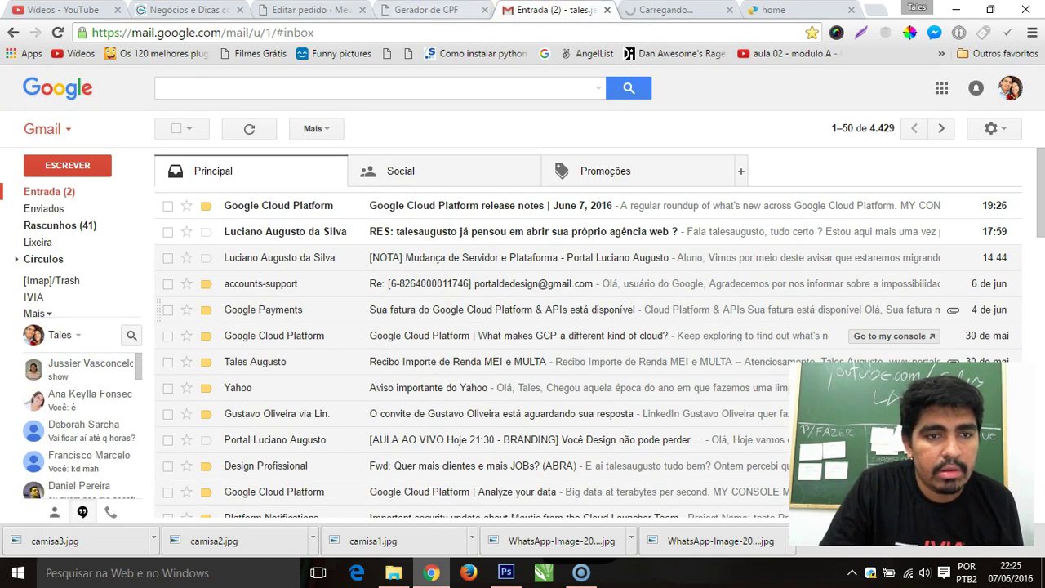
pyautogui.hotkey('ctrl', 'w')
# Return to the WooCommerce order editing page and review the order's billing, delivery and tracking details
pyautogui.click(321, 11)
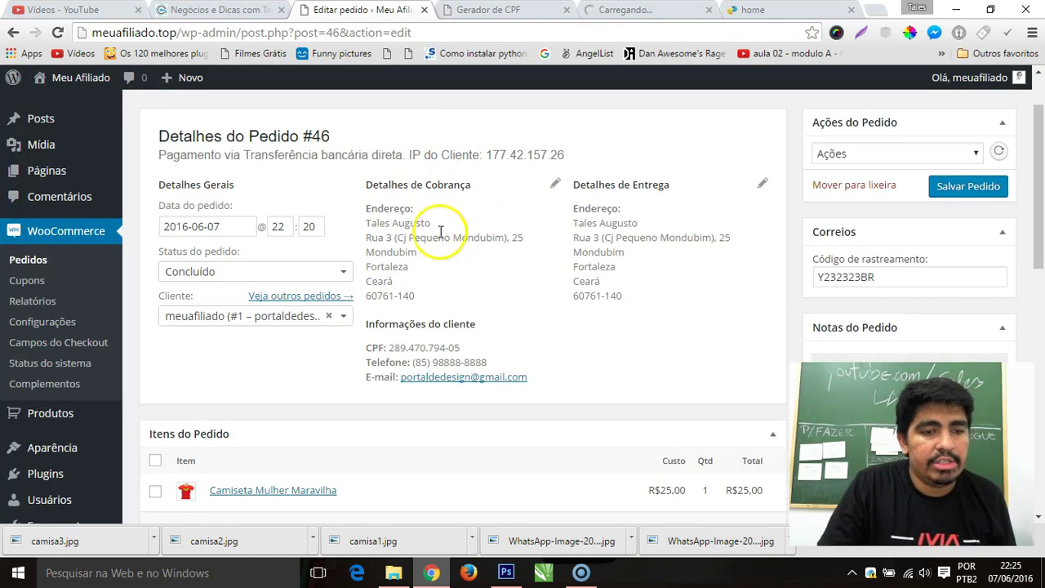
pyautogui.scroll(-3, 433, 245)
pyautogui.scroll(3, 432, 254)
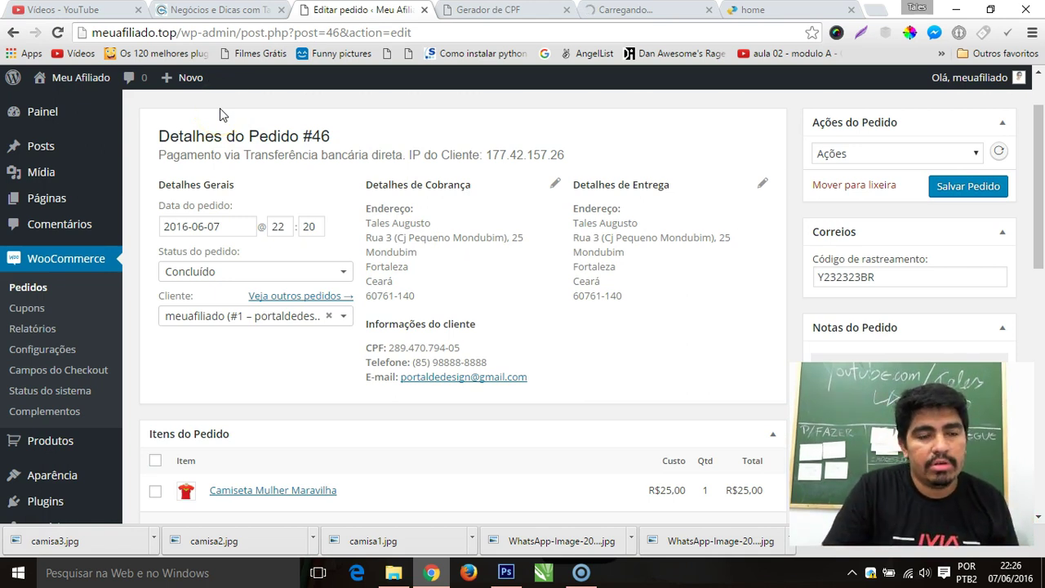
# Go to the meuafiliado.top home page and open Minha Conta to review the customer's recent orders and addresses
pyautogui.moveTo(181, 33); pyautogui.dragTo(505, 55)
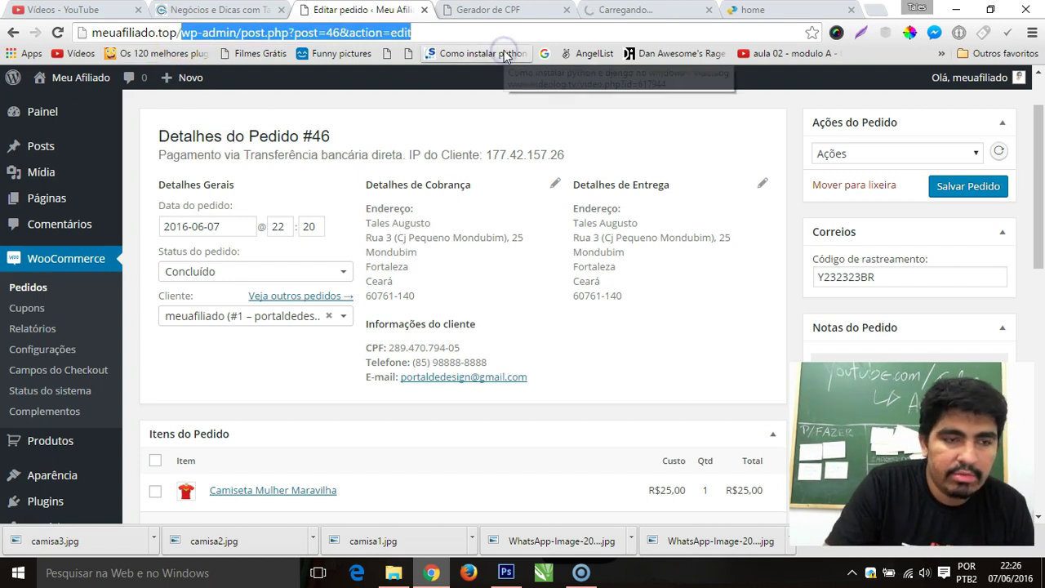
pyautogui.press('BackSpace')
pyautogui.press('Return')
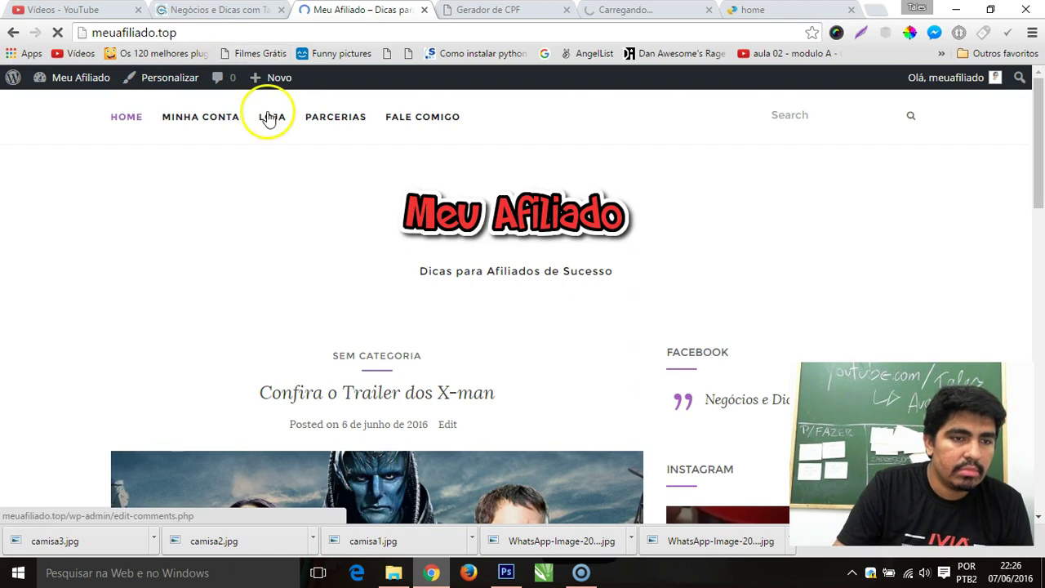
pyautogui.click(203, 123)
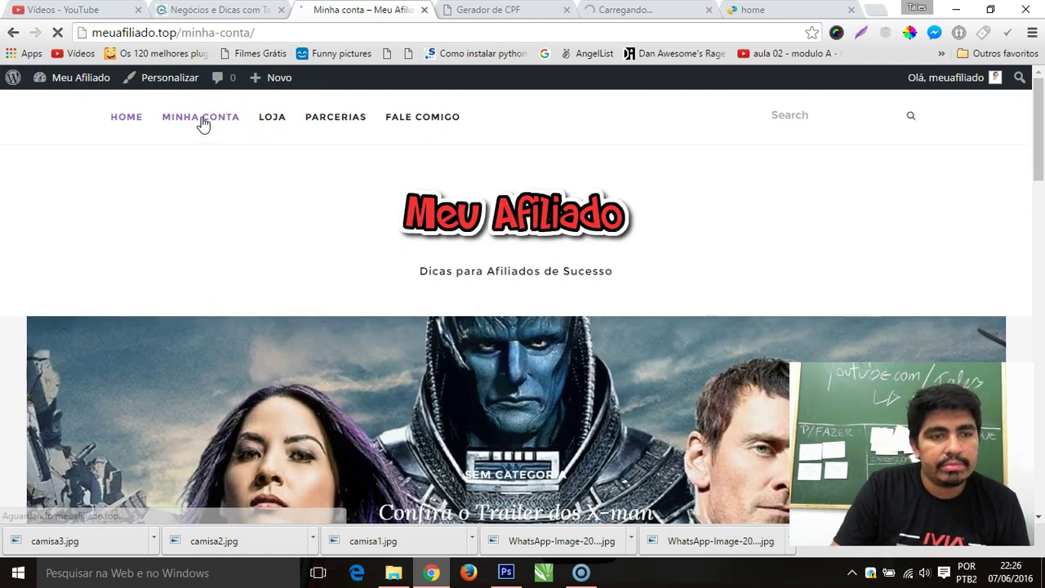
pyautogui.scroll(-1, 245, 139)
pyautogui.scroll(-3, 262, 135)
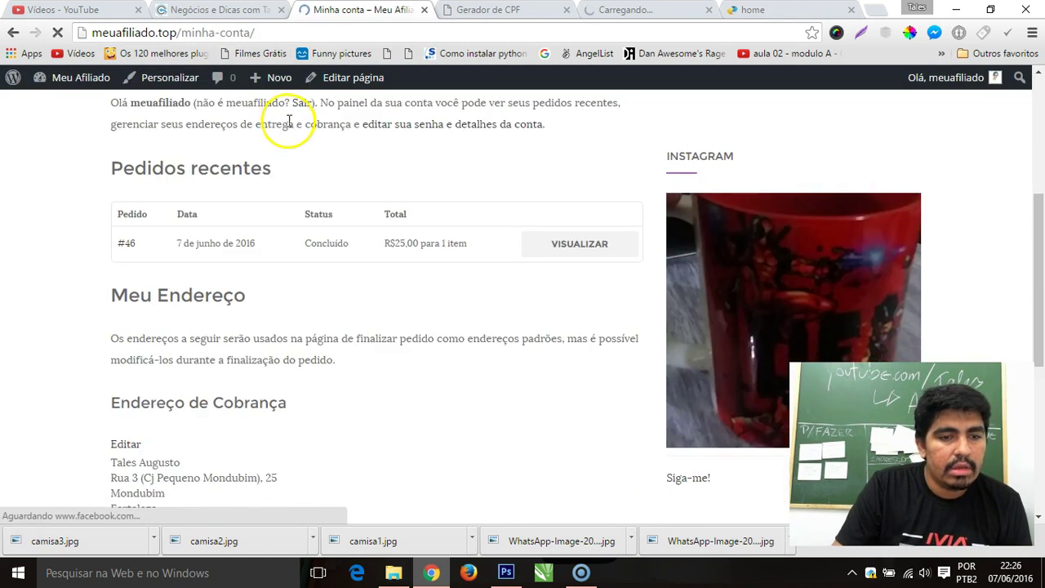
pyautogui.scroll(-2, 296, 243)
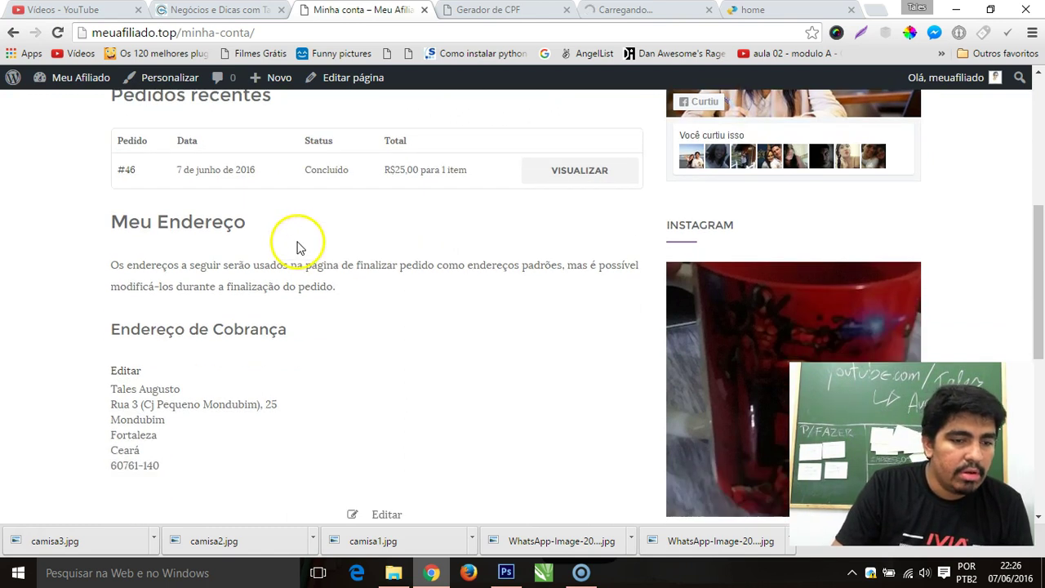
pyautogui.scroll(2, 478, 182)
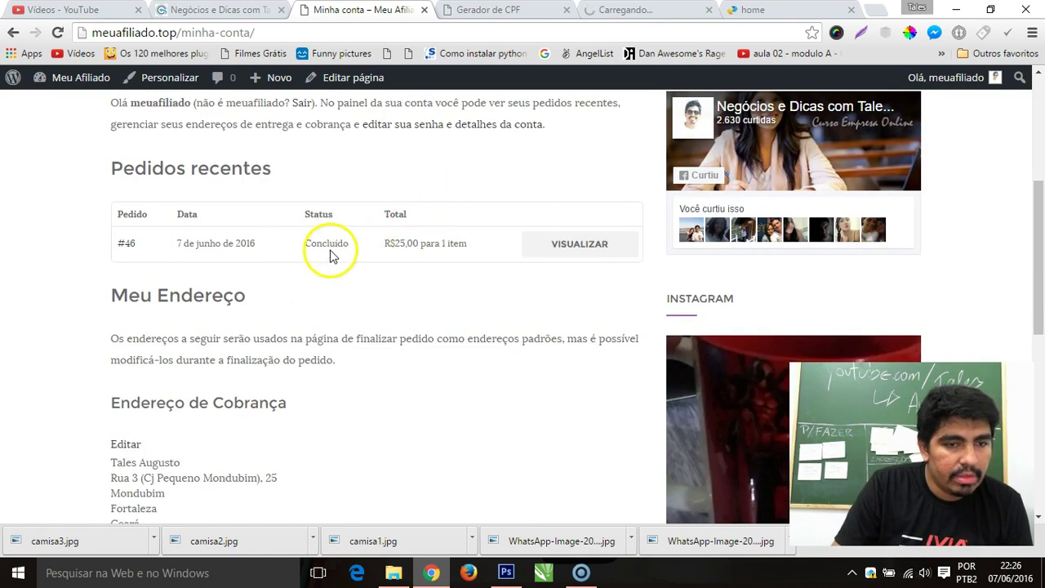
pyautogui.scroll(-2, 331, 240)
pyautogui.scroll(3, 532, 267)
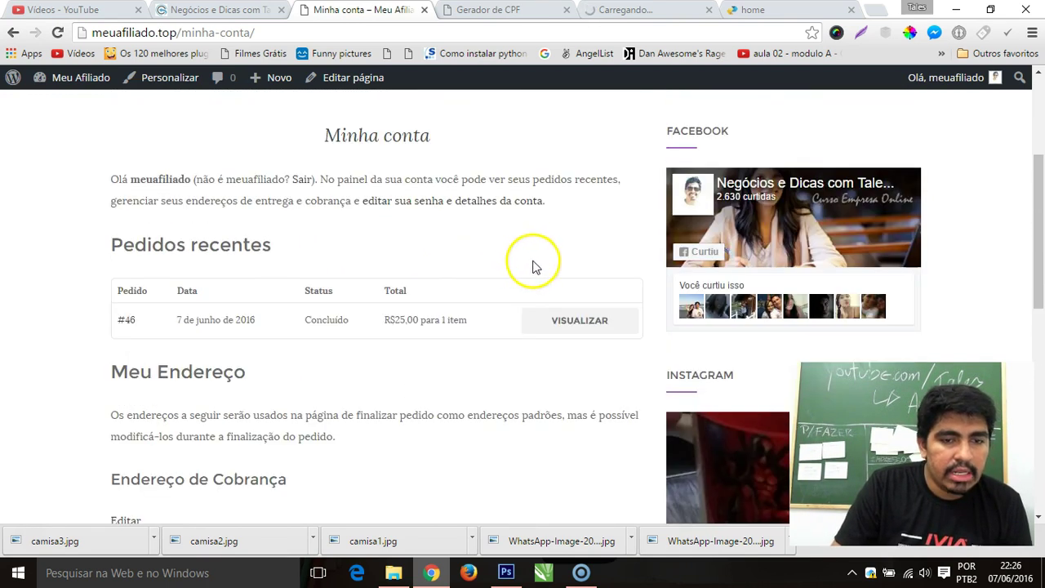
# View the recent order from the customer account and examine its status, items, payment method and Correios notice
pyautogui.click(572, 319)
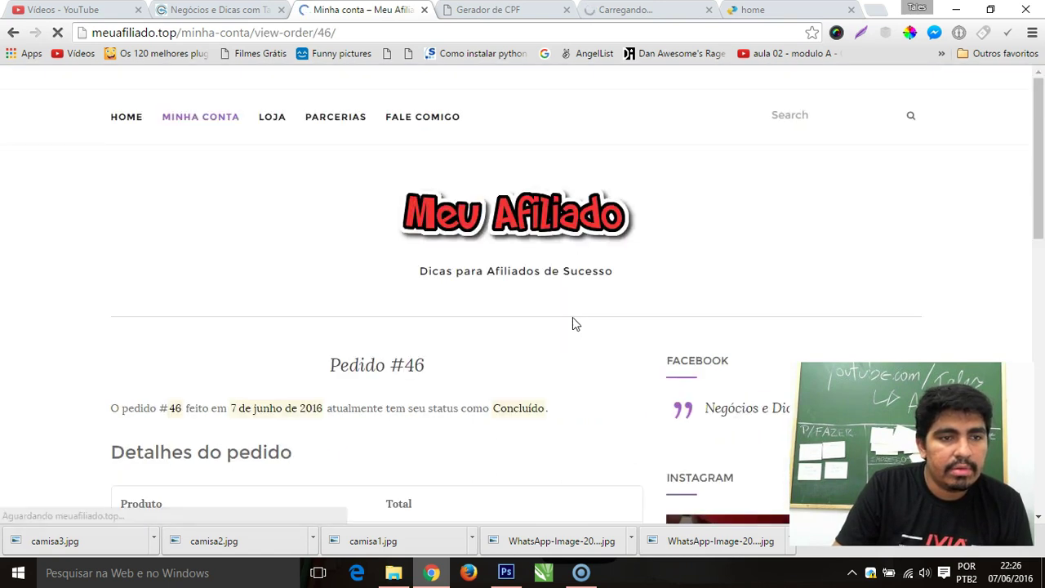
pyautogui.scroll(-2, 343, 221)
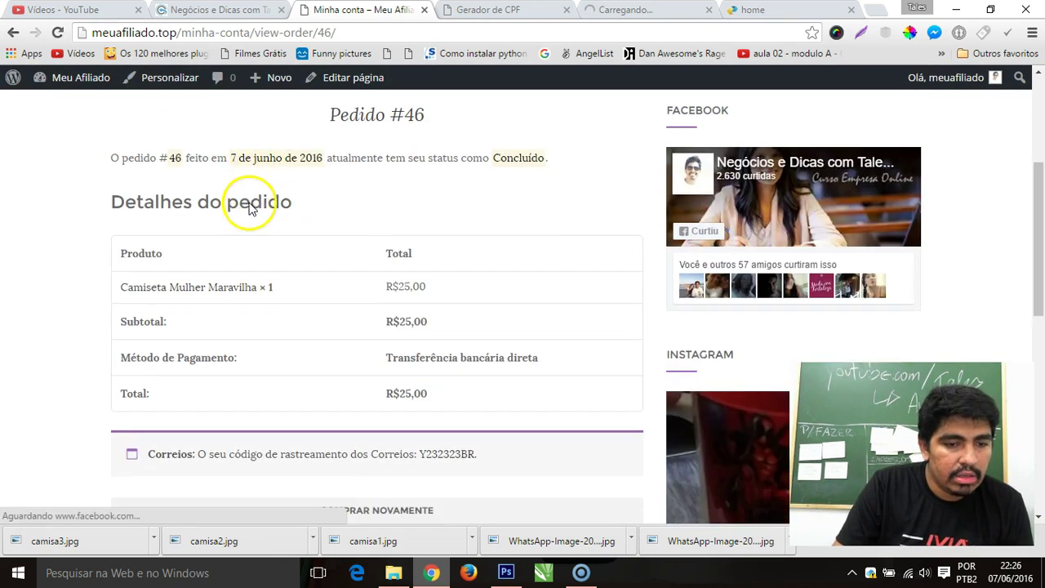
pyautogui.scroll(-1, 244, 192)
pyautogui.scroll(1, 260, 195)
pyautogui.scroll(-2, 245, 217)
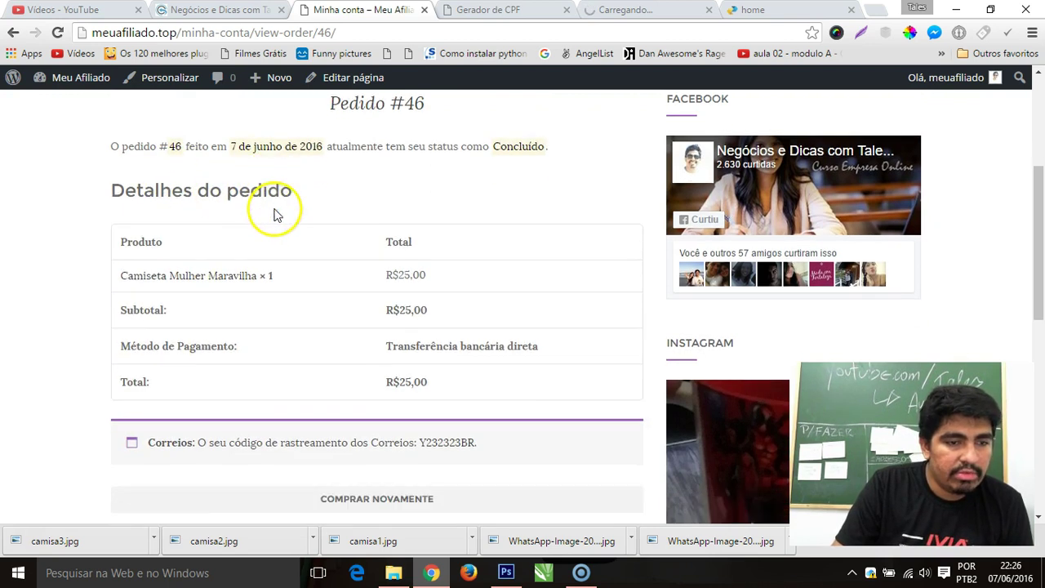
pyautogui.scroll(-2, 408, 253)
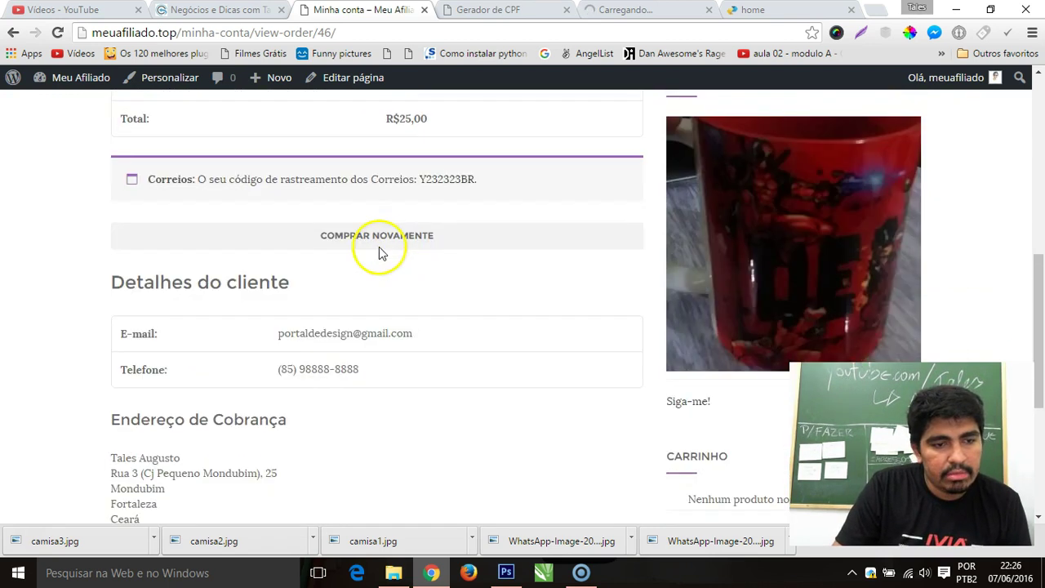
# Highlight the Correios tracking code, follow its link to the tracking site, and close that page to return to the order
pyautogui.moveTo(198, 168); pyautogui.dragTo(420, 168)
pyautogui.moveTo(501, 175); pyautogui.dragTo(437, 174)
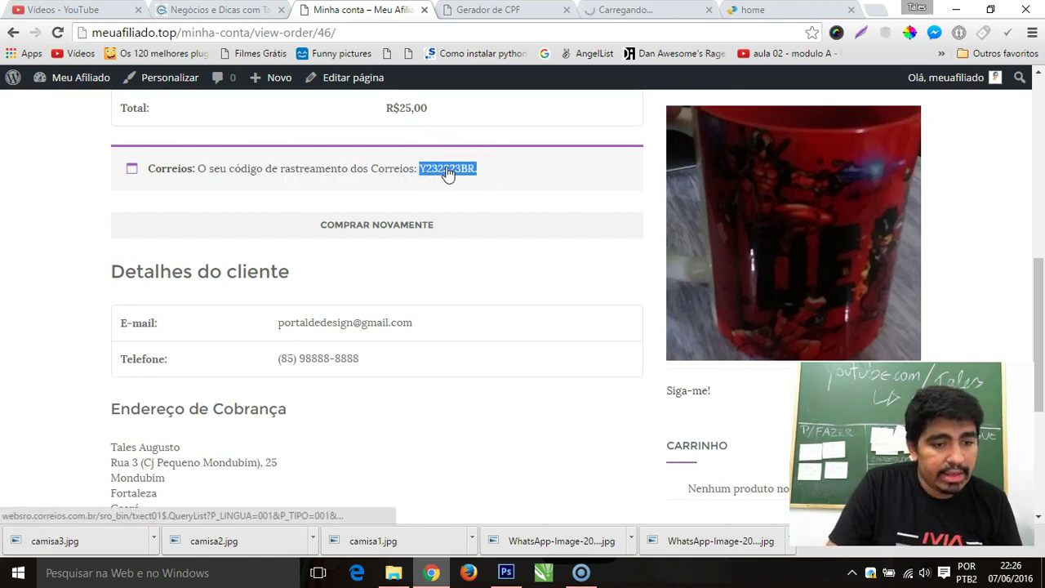
pyautogui.click(445, 169)
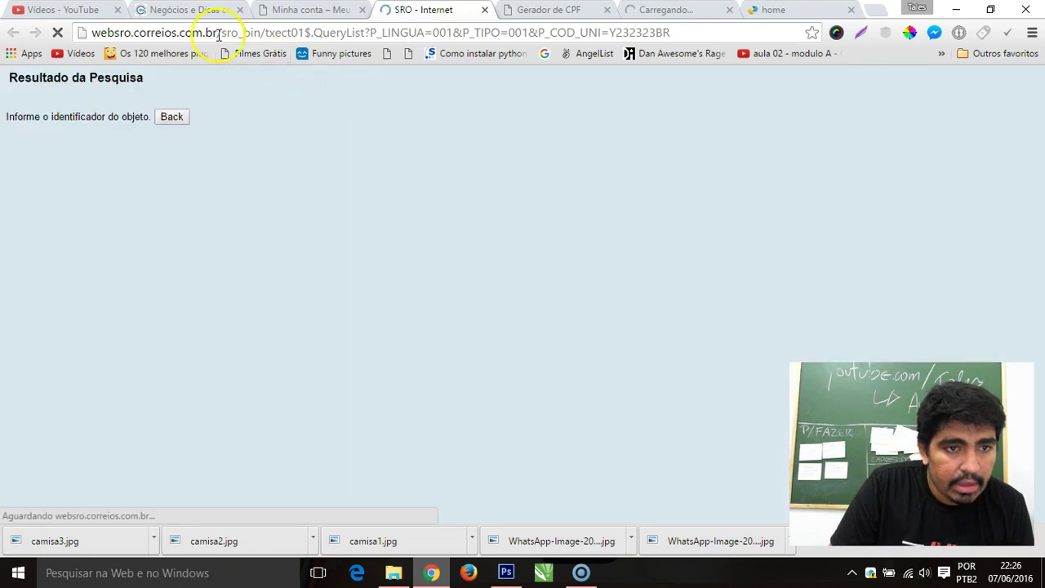
pyautogui.click(81, 123)
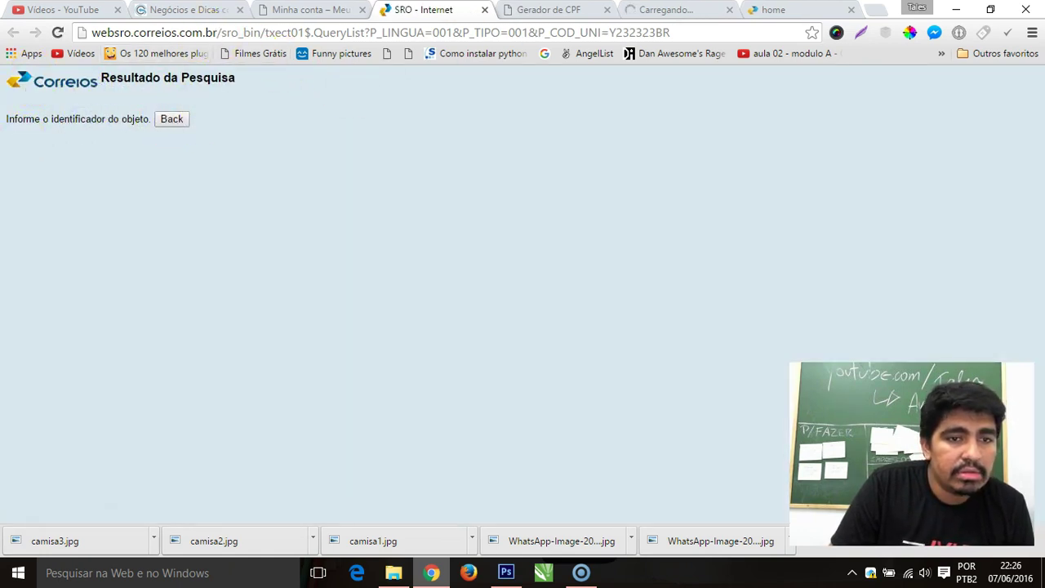
pyautogui.click(484, 10)
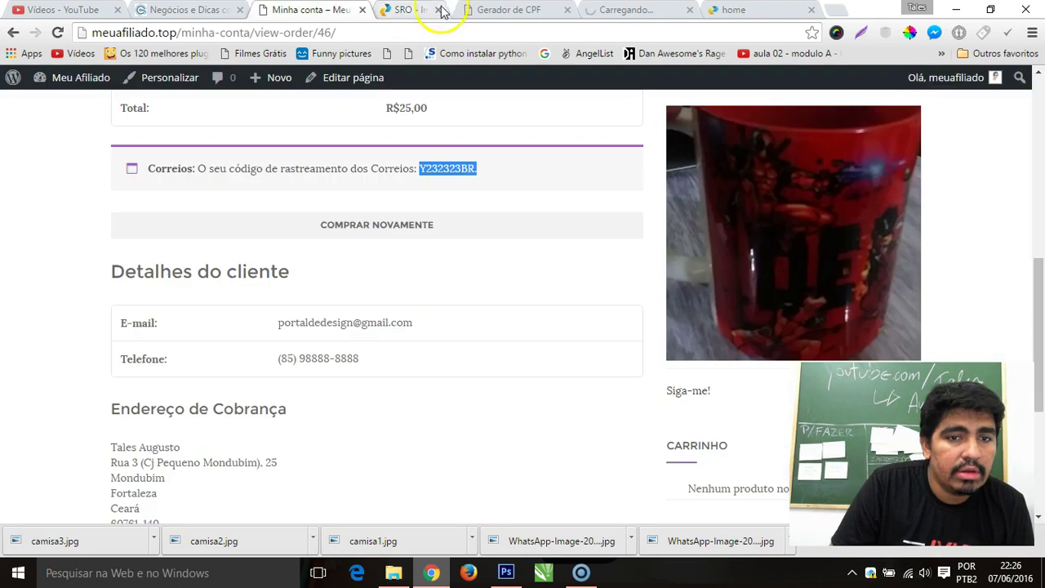
pyautogui.click(378, 194)
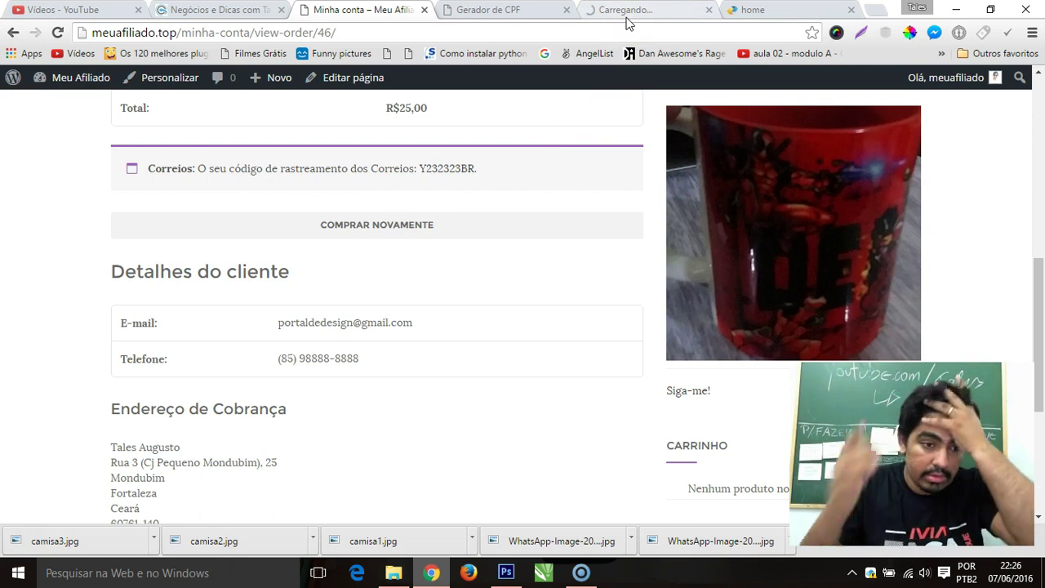
# Switch to the store account's Gmail and load its Entrada inbox to find the order notification e-mails
pyautogui.press('pageup')
pyautogui.scroll(-1, 380, 206)
pyautogui.scroll(2, 380, 206)
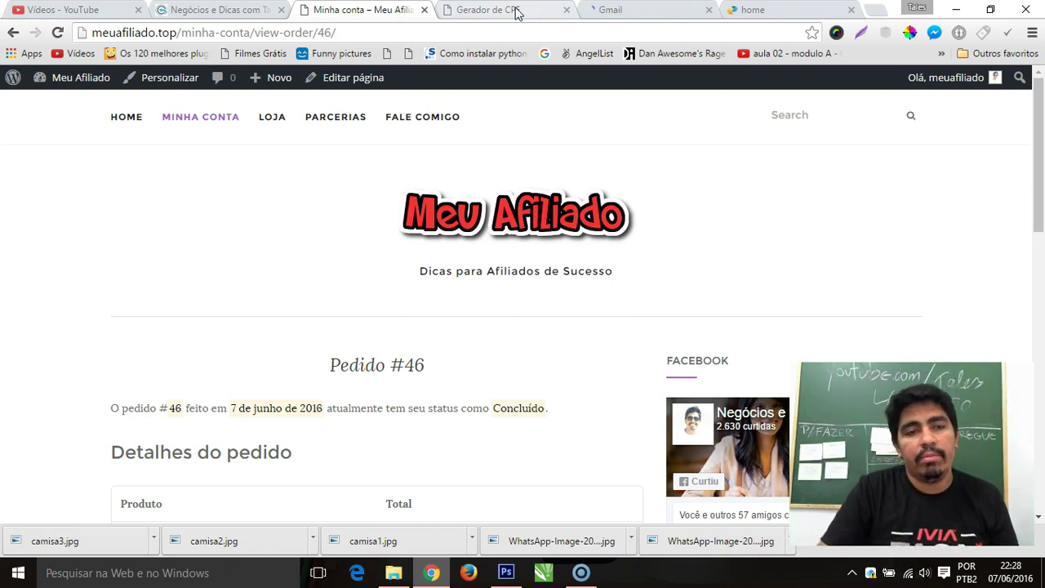
pyautogui.click(614, 10)
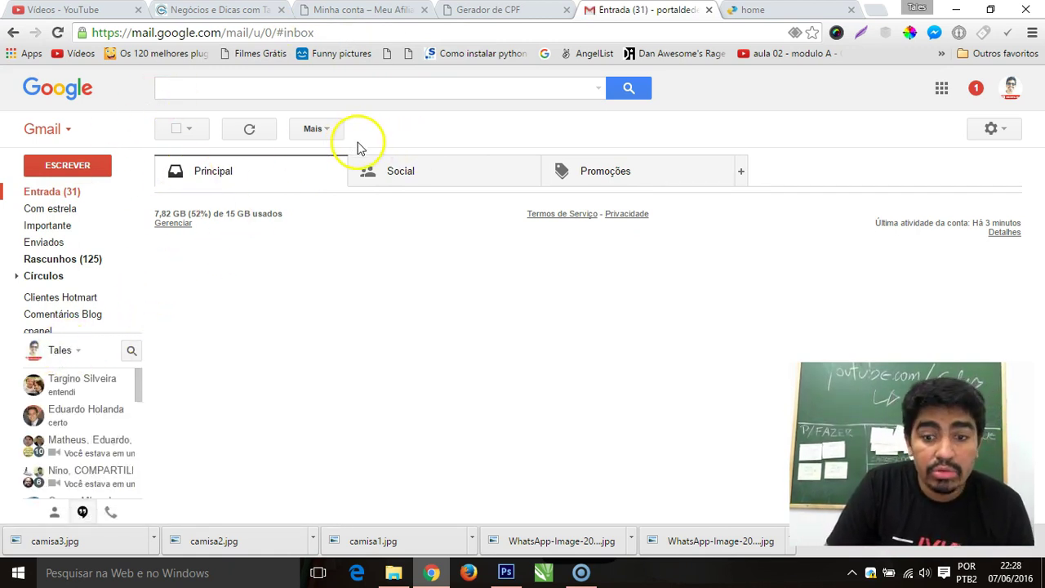
pyautogui.click(37, 192)
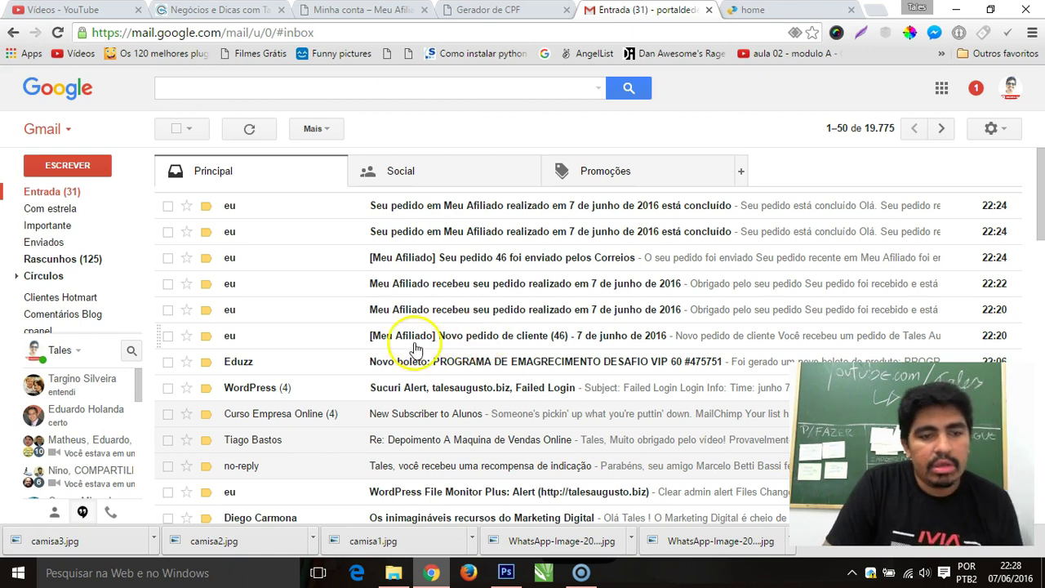
# Open the 22:20 "Meu Afiliado recebeu seu pedido" e-mail and review its payment instructions and order table
pyautogui.click(482, 317)
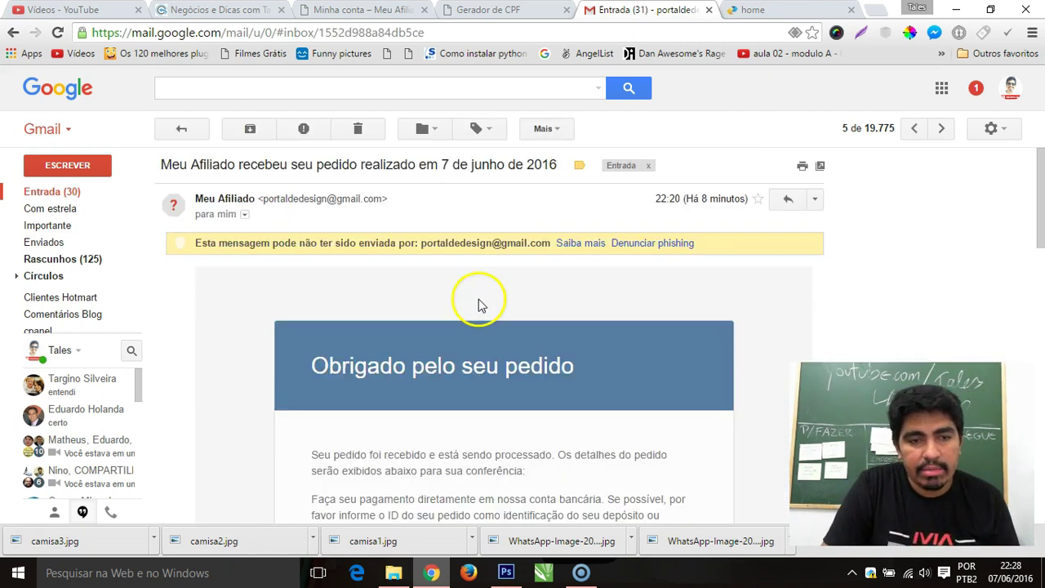
pyautogui.scroll(-2, 441, 261)
pyautogui.scroll(-3, 455, 238)
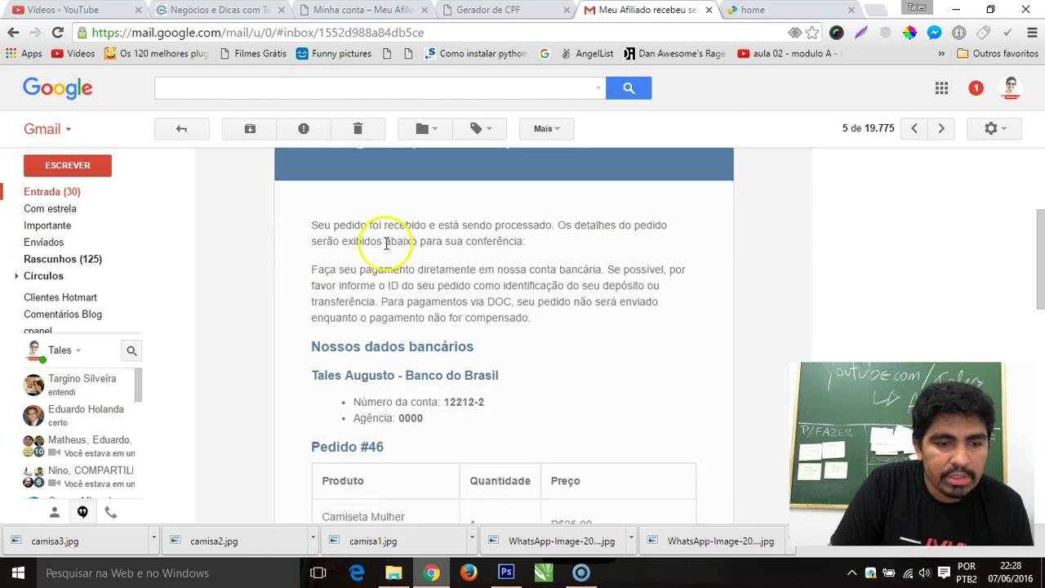
pyautogui.scroll(-5, 463, 219)
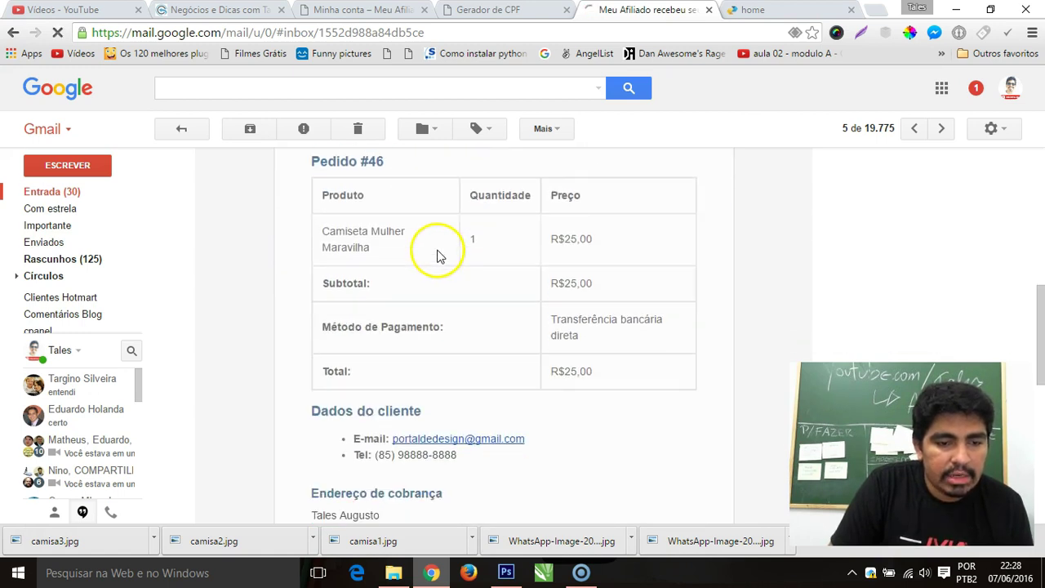
pyautogui.scroll(2, 472, 256)
pyautogui.scroll(5, 458, 245)
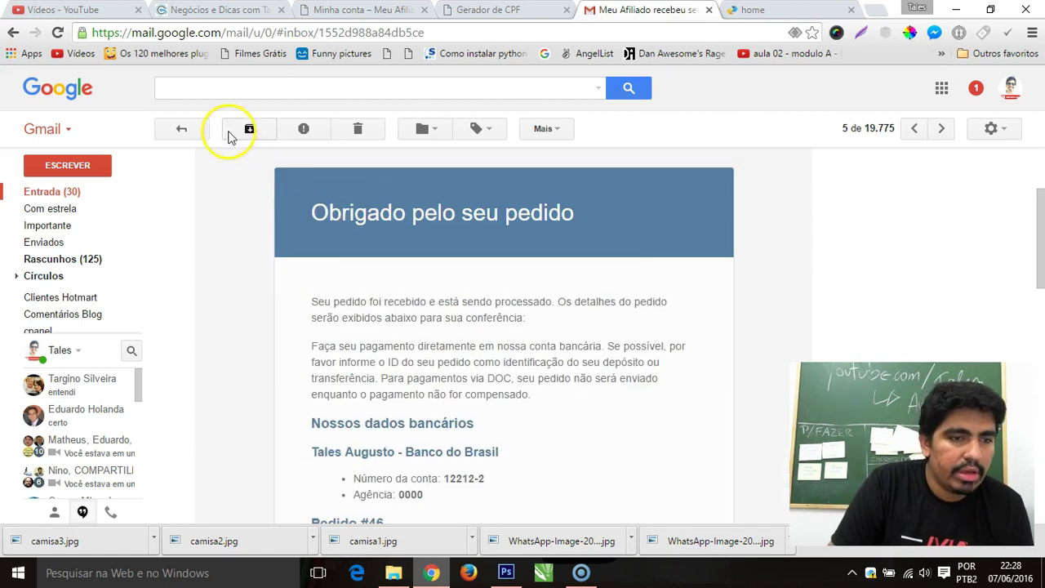
# Go back to the inbox and review the 22:22 "Meu Afiliado recebeu seu pedido" e-mail
pyautogui.click(181, 128)
pyautogui.click(446, 292)
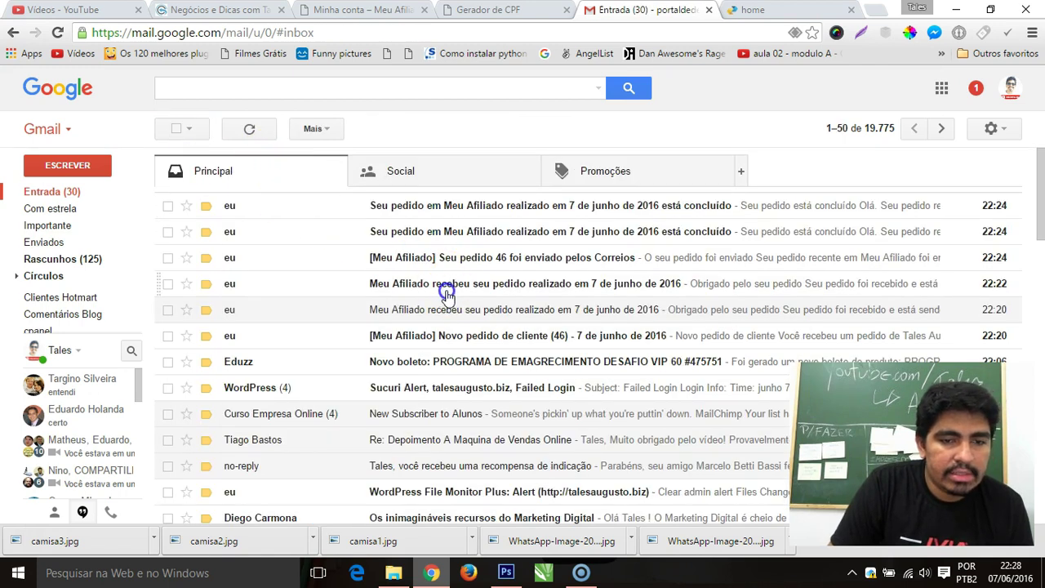
pyautogui.scroll(-4, 455, 285)
pyautogui.scroll(-1, 459, 272)
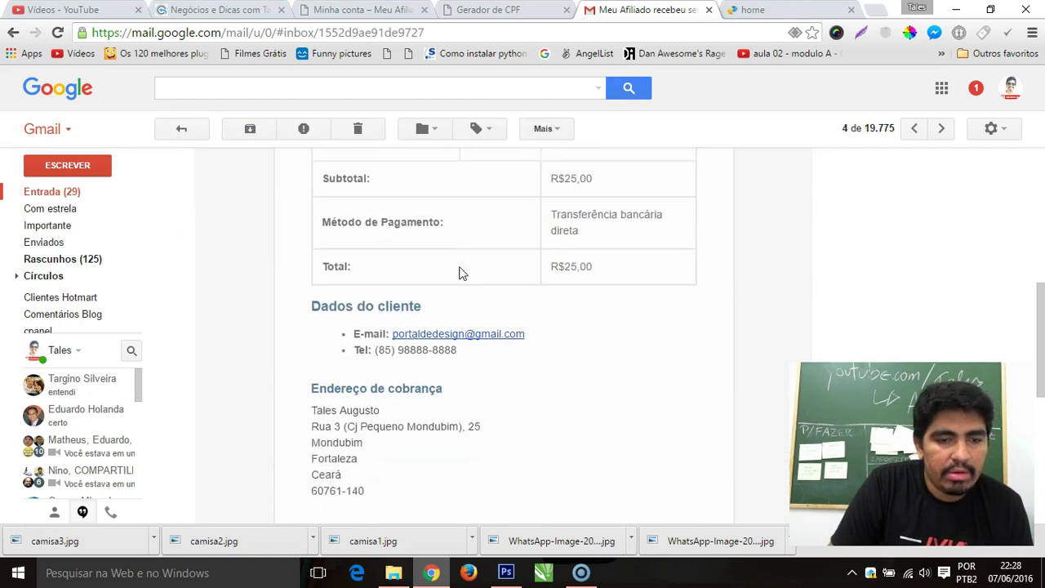
pyautogui.scroll(4, 324, 199)
# Return to the inbox, open the e-mail about the order being shipped by Correios, and examine its tracking code link
pyautogui.click(179, 129)
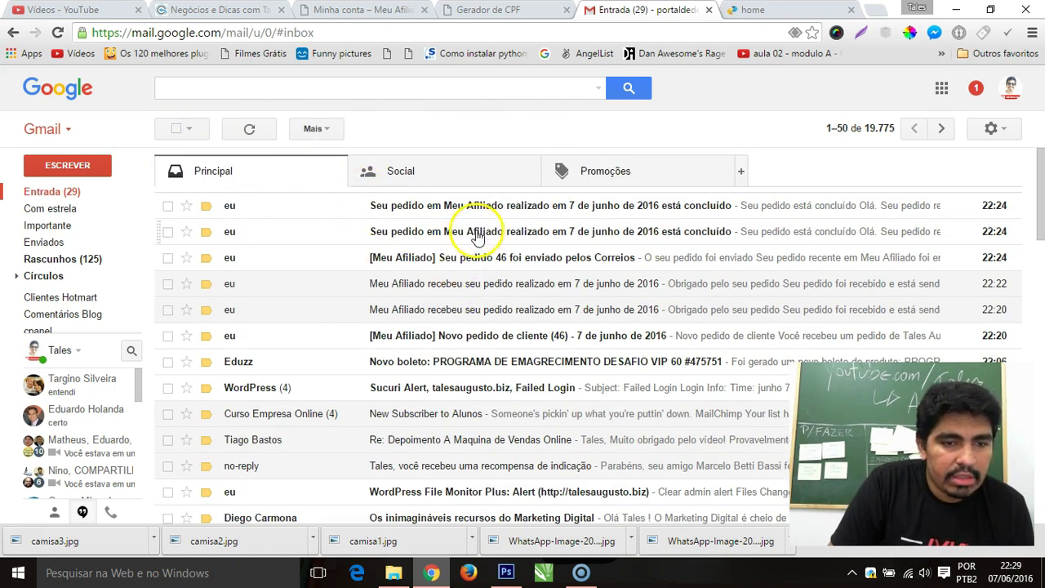
pyautogui.click(571, 264)
pyautogui.scroll(-3, 571, 268)
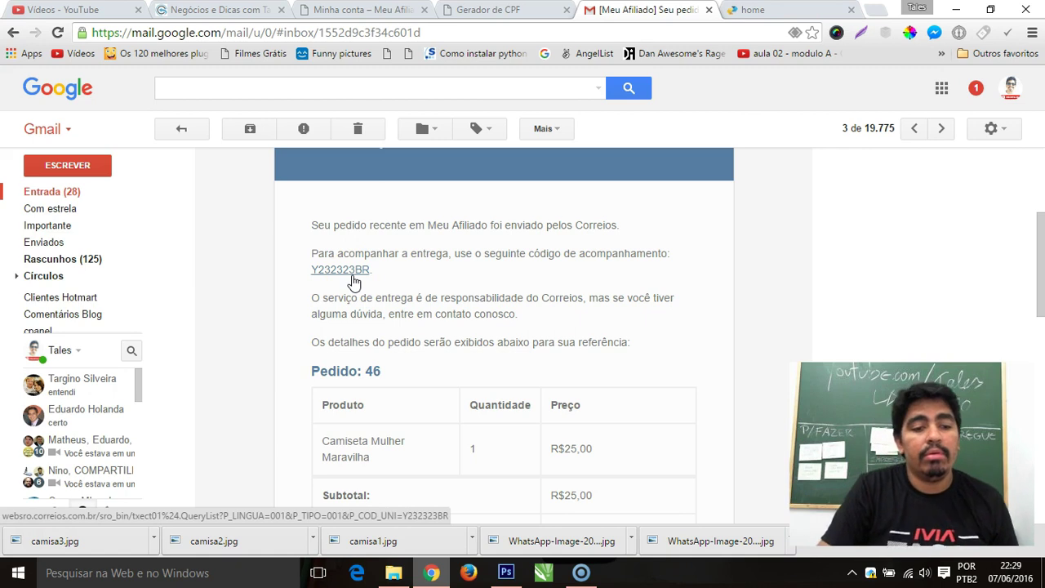
# Return to the inbox and review the topmost "Seu pedido em Meu Afiliado" completed-order e-mail, down to its customer details
pyautogui.click(181, 129)
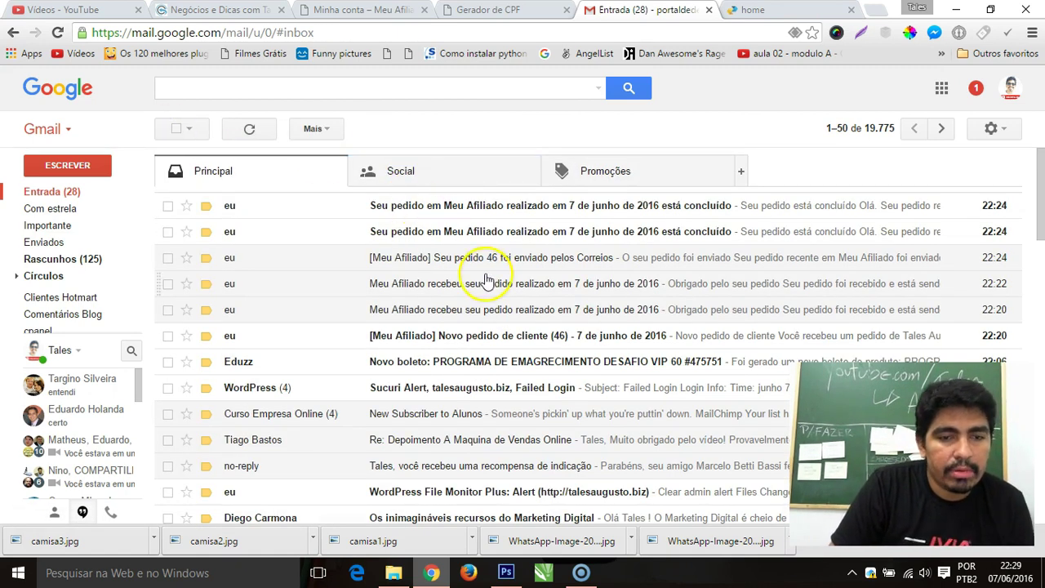
pyautogui.click(525, 206)
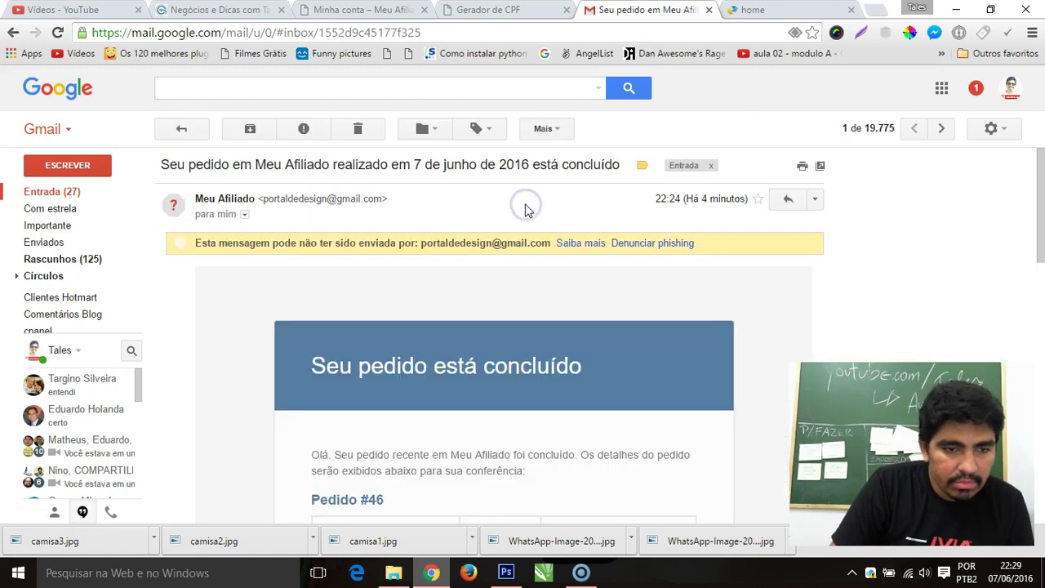
pyautogui.scroll(-5, 499, 233)
pyautogui.scroll(5, 501, 230)
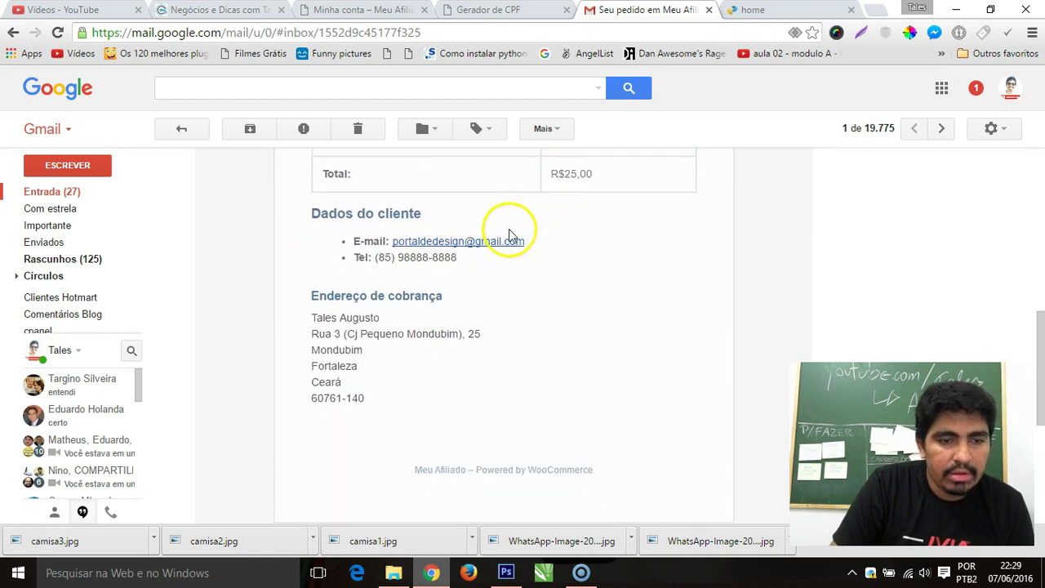
# Open the second 22:24 completed-order e-mail from the inbox, review its contents, and go back to the message list
pyautogui.click(181, 130)
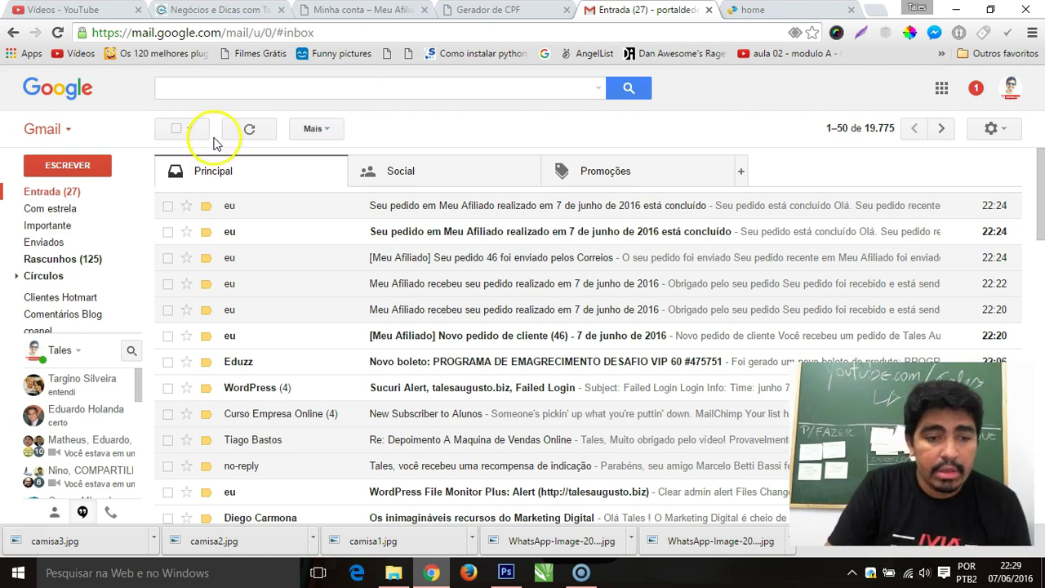
pyautogui.click(507, 244)
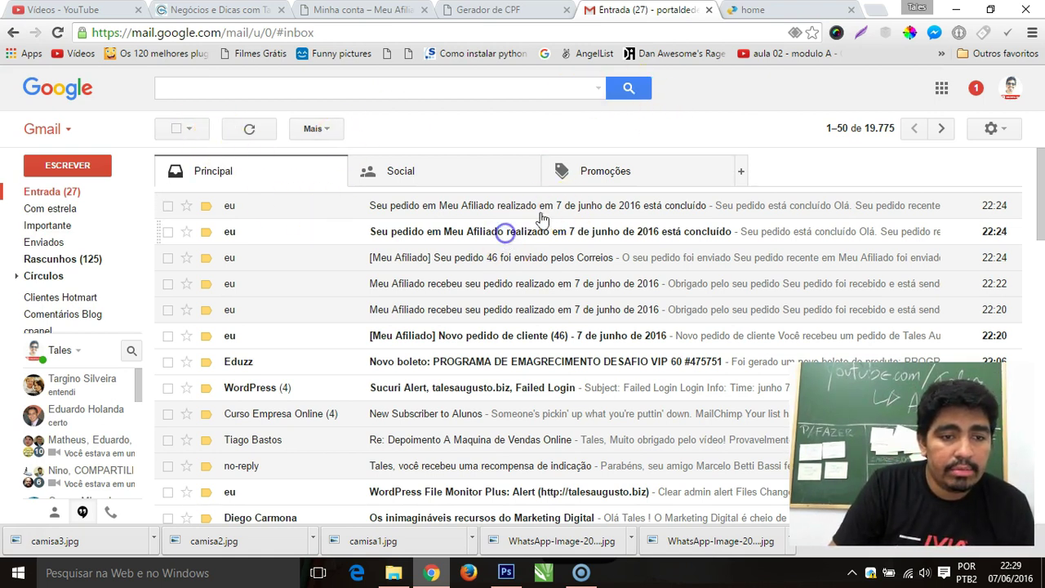
pyautogui.scroll(-5, 501, 250)
pyautogui.scroll(3, 504, 254)
pyautogui.scroll(3, 504, 254)
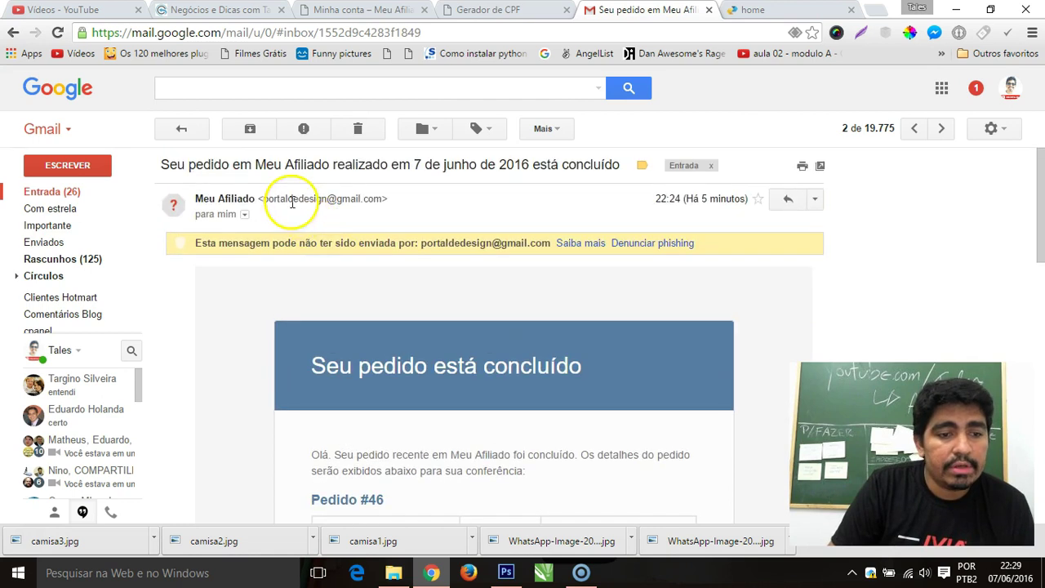
pyautogui.click(181, 128)
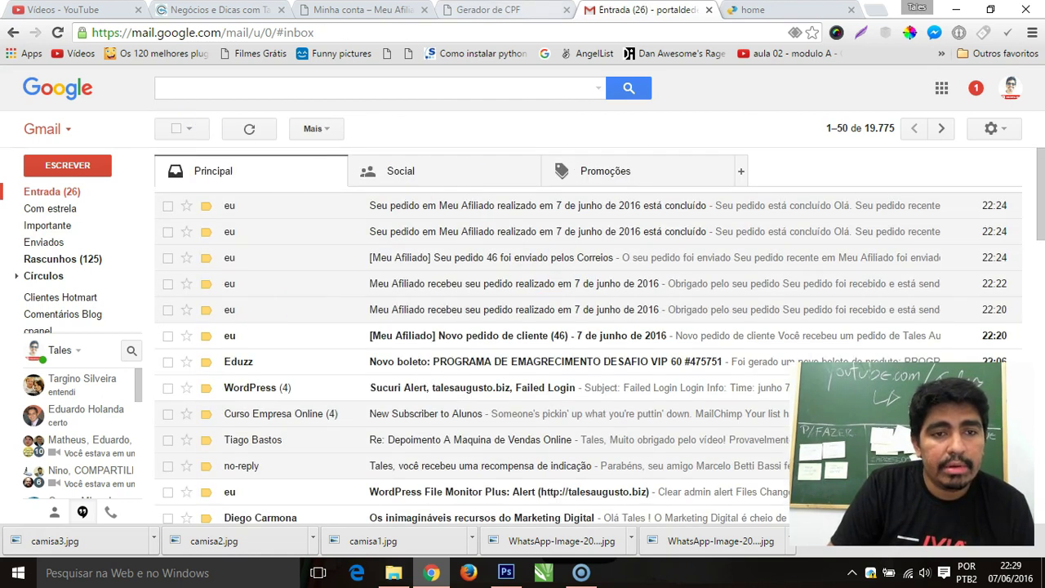
# Switch to the Meu Afiliado site and open its WordPress admin dashboard
pyautogui.click(359, 9)
pyautogui.click(444, 223)
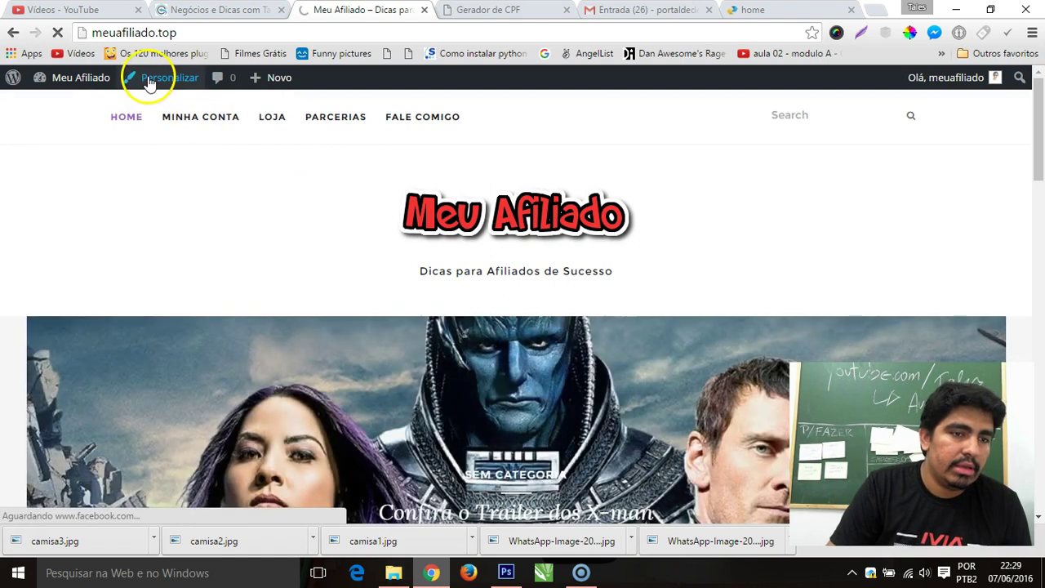
pyautogui.moveTo(61, 85)
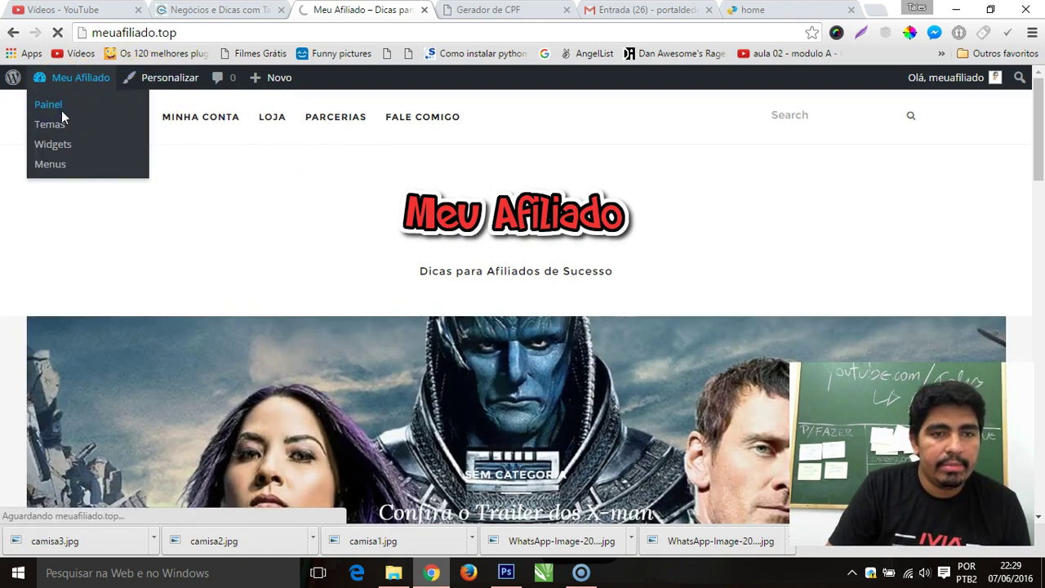
pyautogui.click(62, 111)
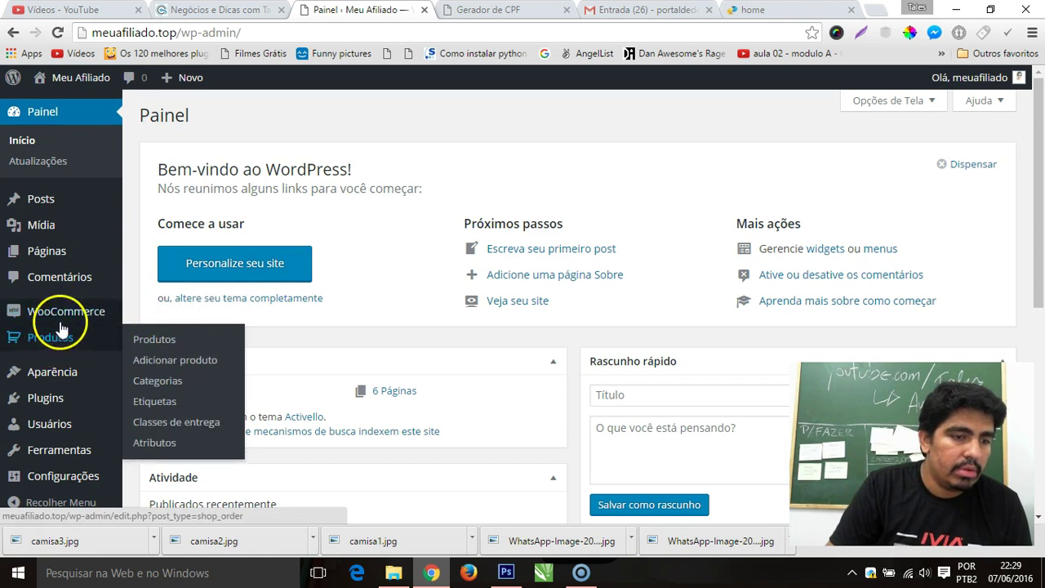
# Open the PagSeguro payment settings within WooCommerce's Finalizar compra configuration
pyautogui.moveTo(62, 314)
pyautogui.click(168, 376)
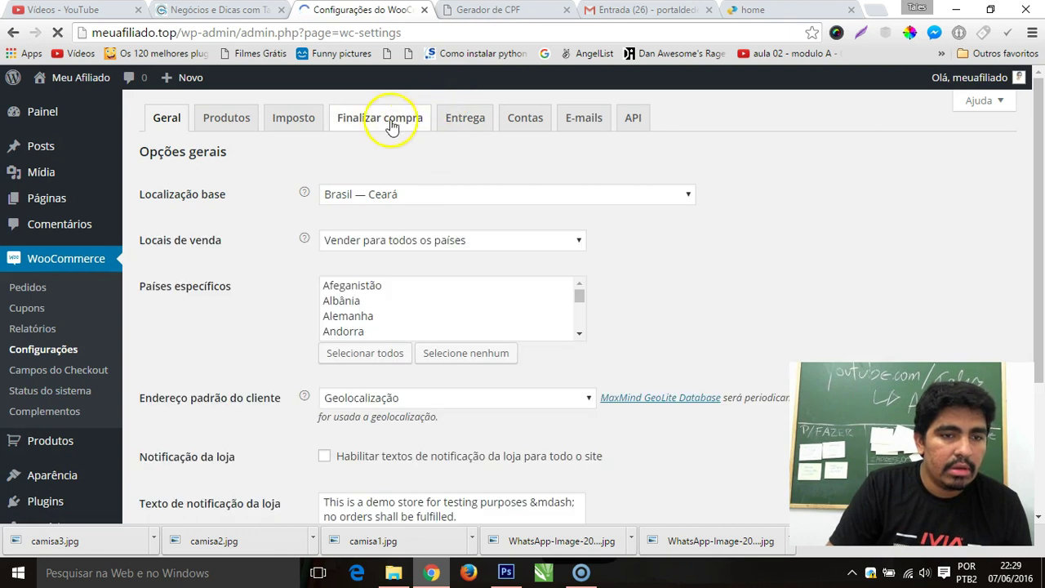
pyautogui.click(357, 124)
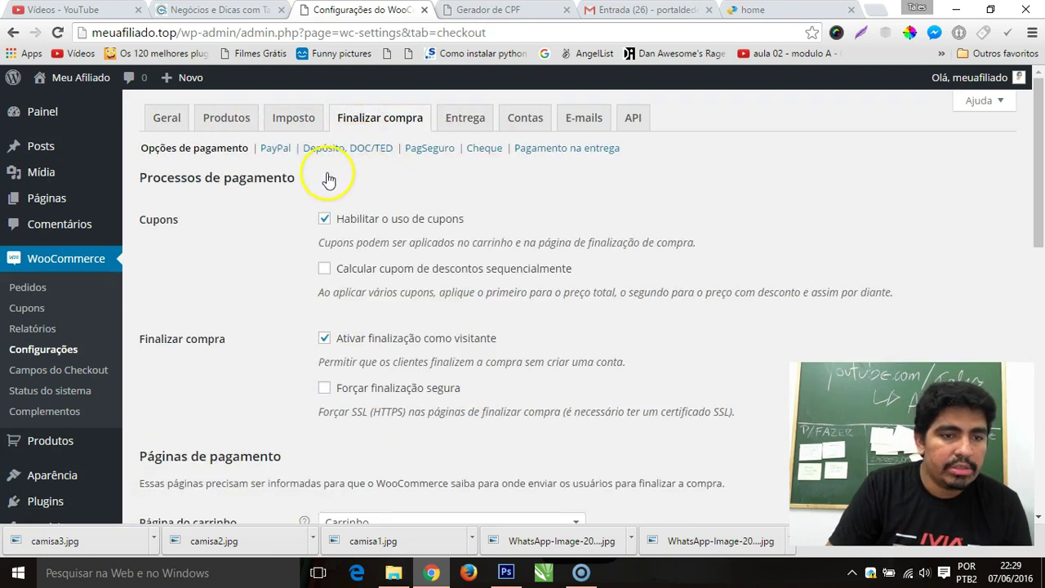
pyautogui.click(421, 149)
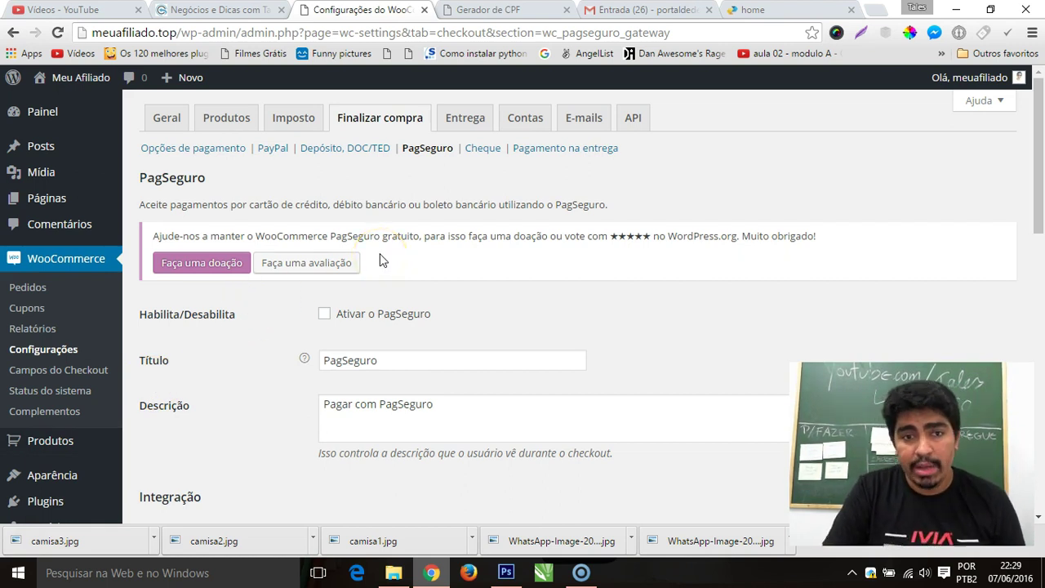
# Examine the PagSeguro integration settings, including the registered e-mail and token fields and the transparent checkout options
pyautogui.scroll(-1, 397, 254)
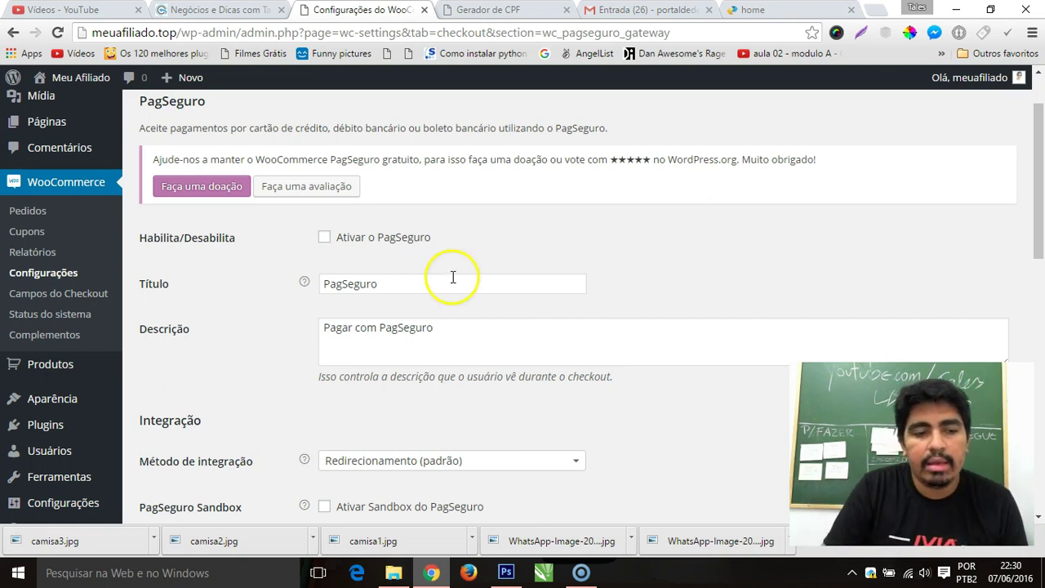
pyautogui.scroll(-2, 451, 278)
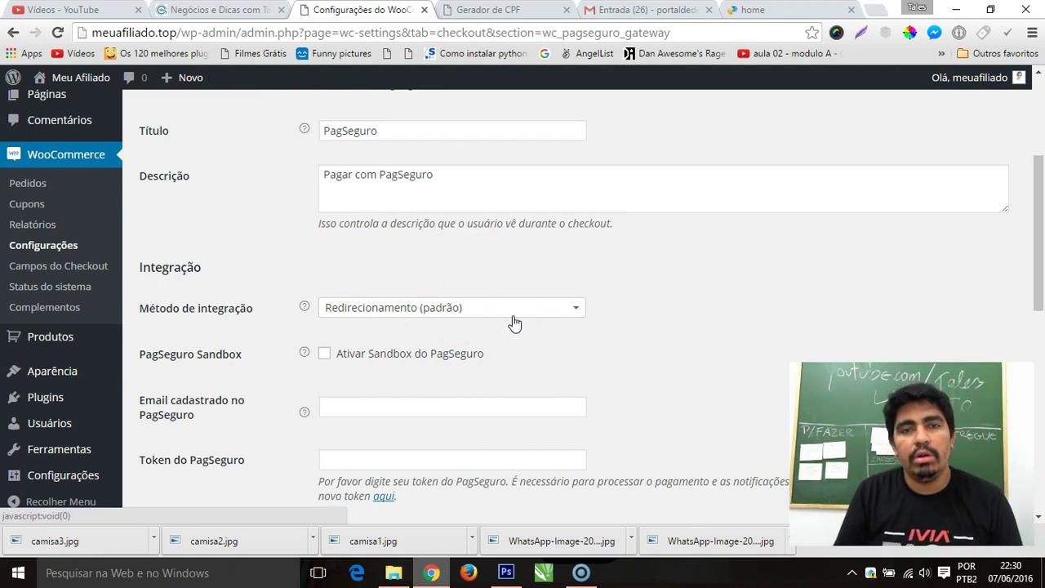
pyautogui.scroll(-2, 455, 303)
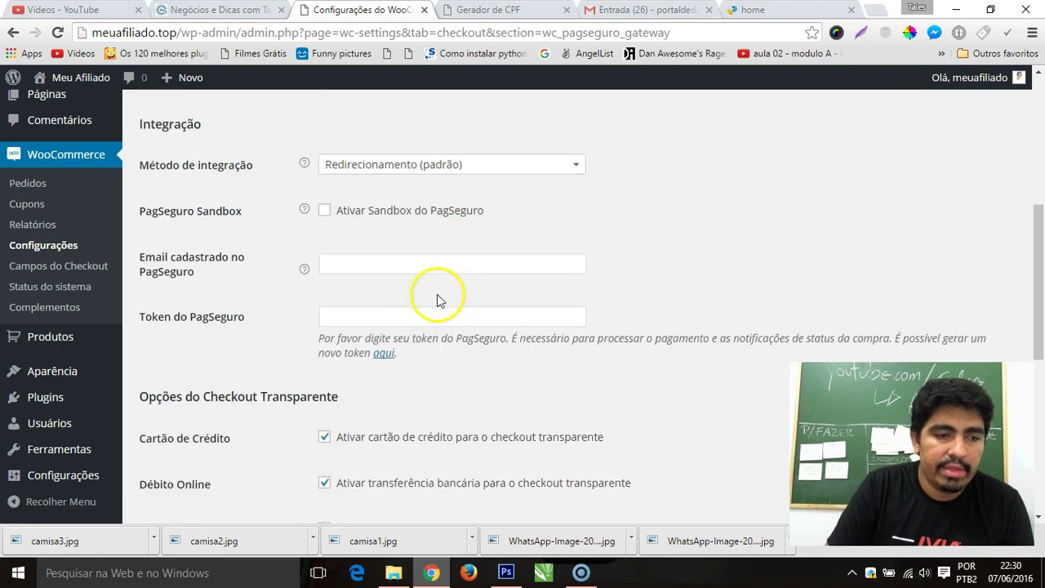
pyautogui.click(359, 253)
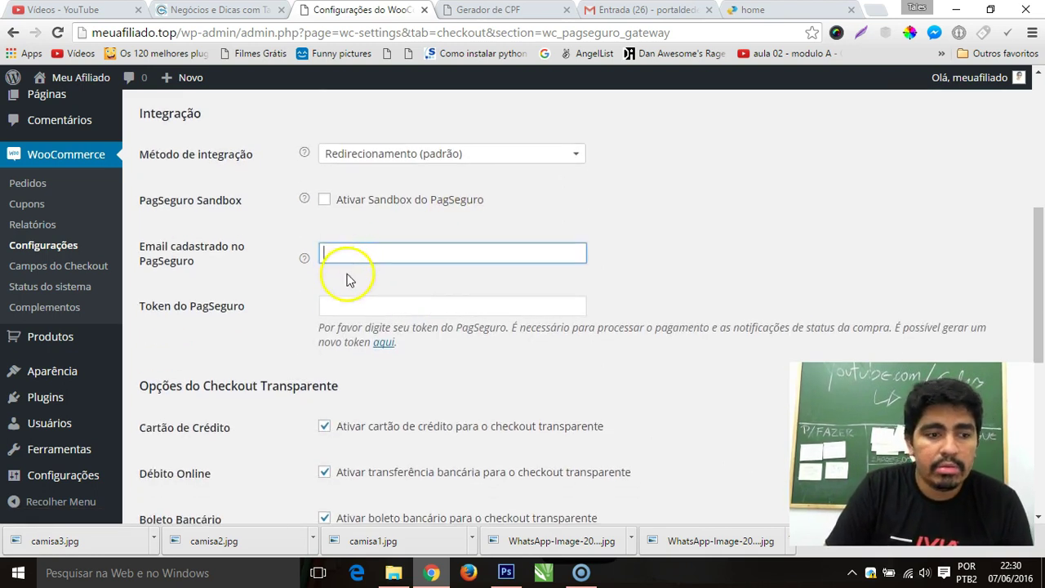
pyautogui.scroll(-1, 347, 279)
pyautogui.click(378, 229)
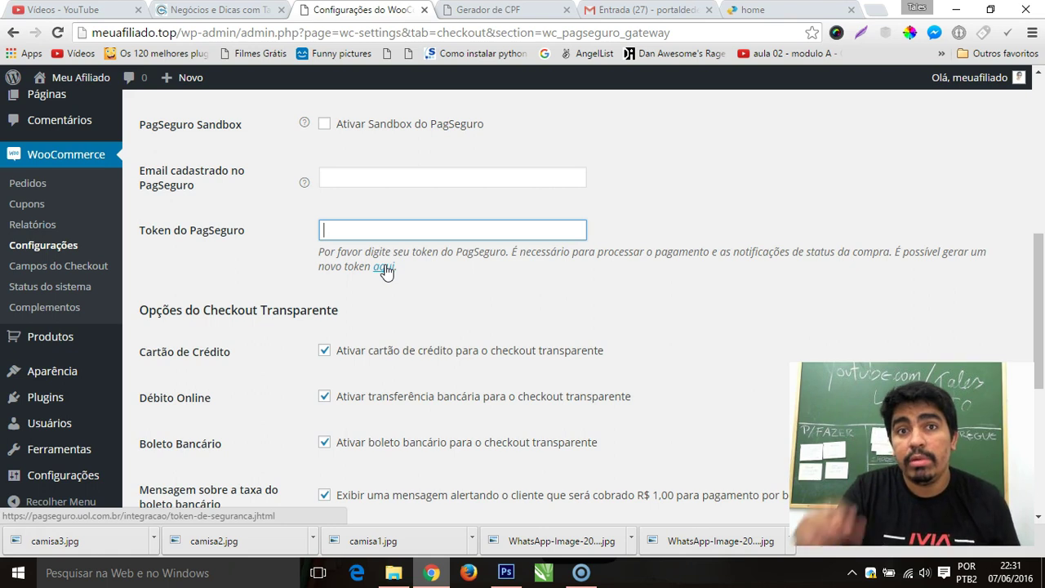
pyautogui.click(367, 178)
pyautogui.click(360, 220)
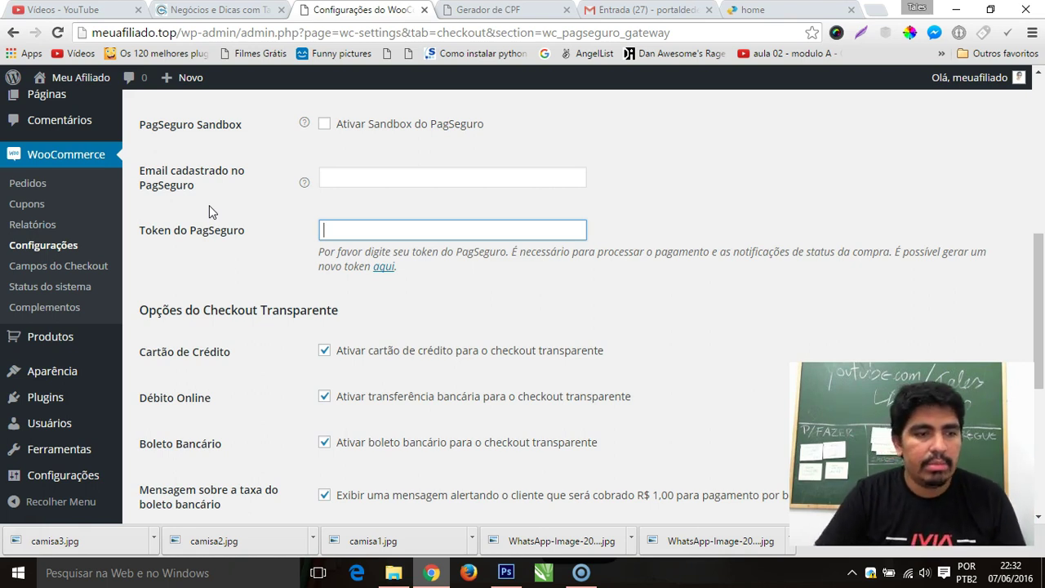
# Leave the PagSeguro settings and check the order's status in the WooCommerce order list
pyautogui.scroll(5, 539, 257)
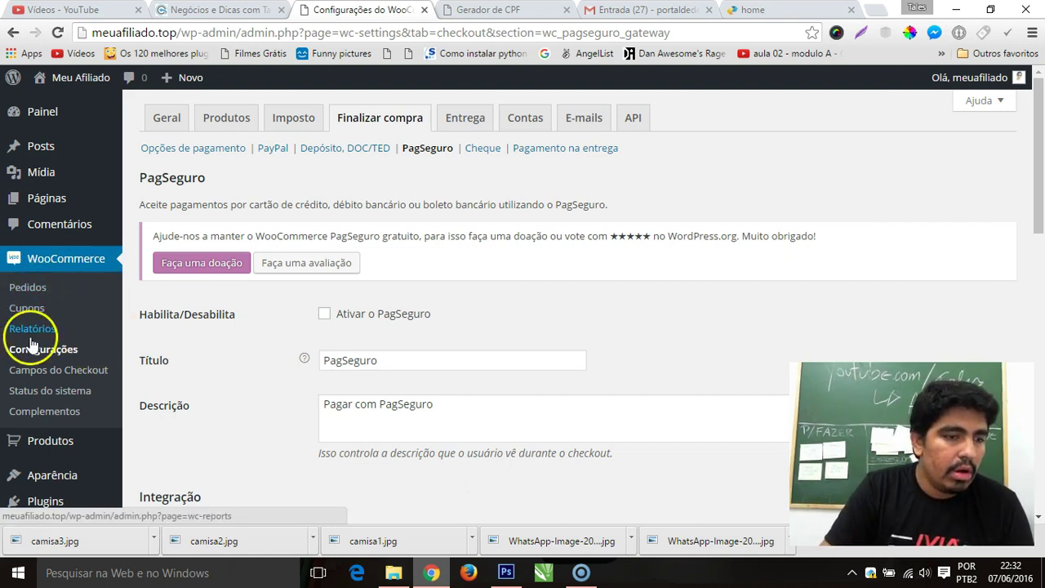
pyautogui.scroll(-3, 70, 341)
pyautogui.scroll(2, 53, 237)
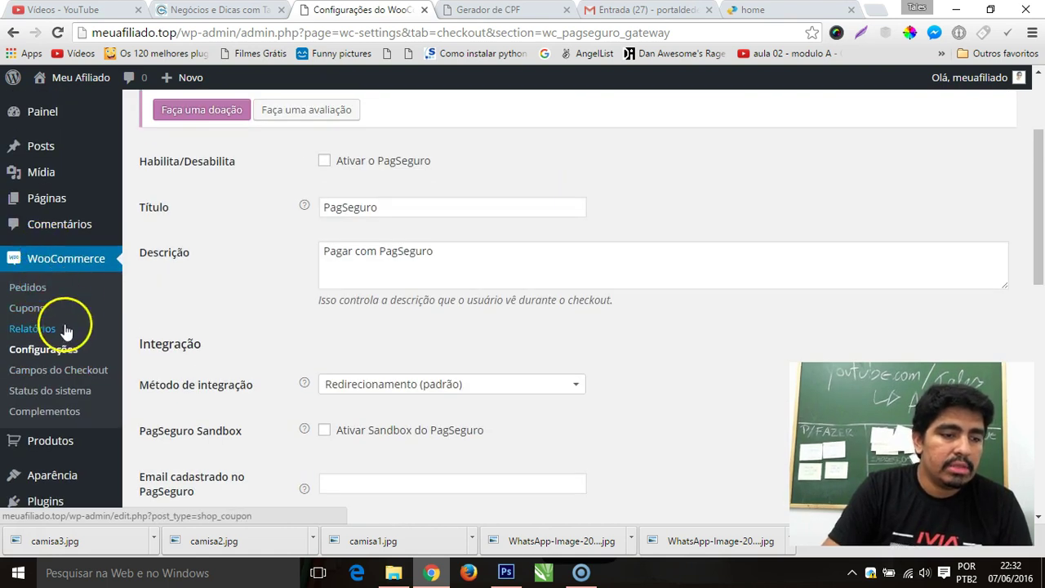
pyautogui.click(27, 292)
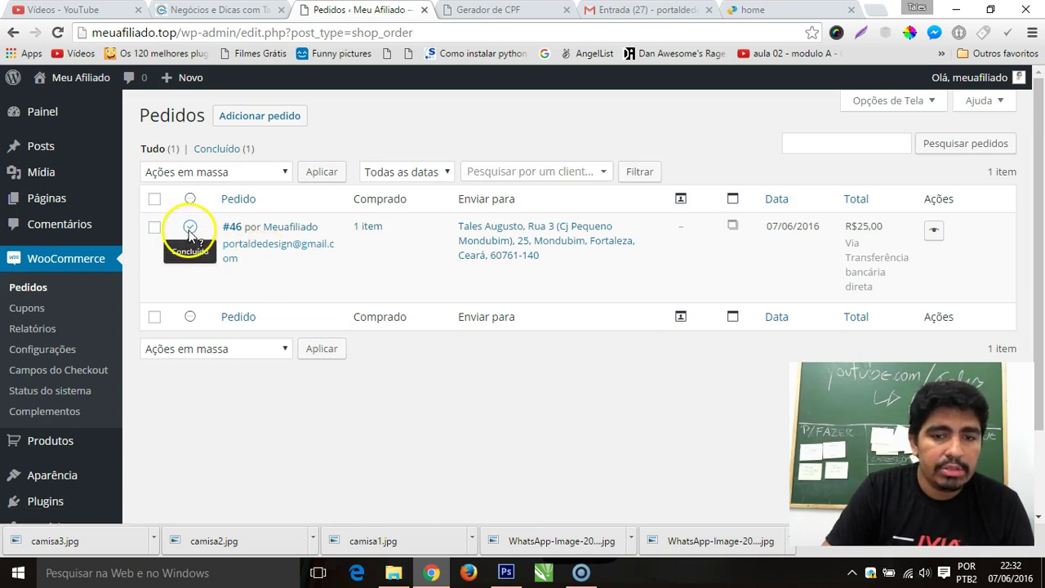
# Start a new WooCommerce coupon with the code "natal", the description "natal" and a coupon value of 10
pyautogui.click(27, 309)
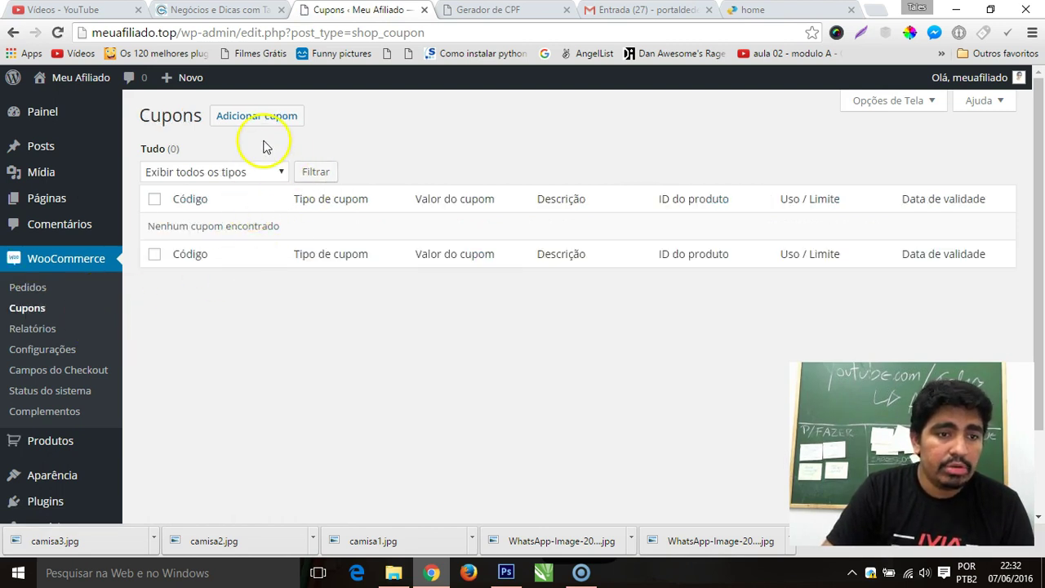
pyautogui.click(262, 122)
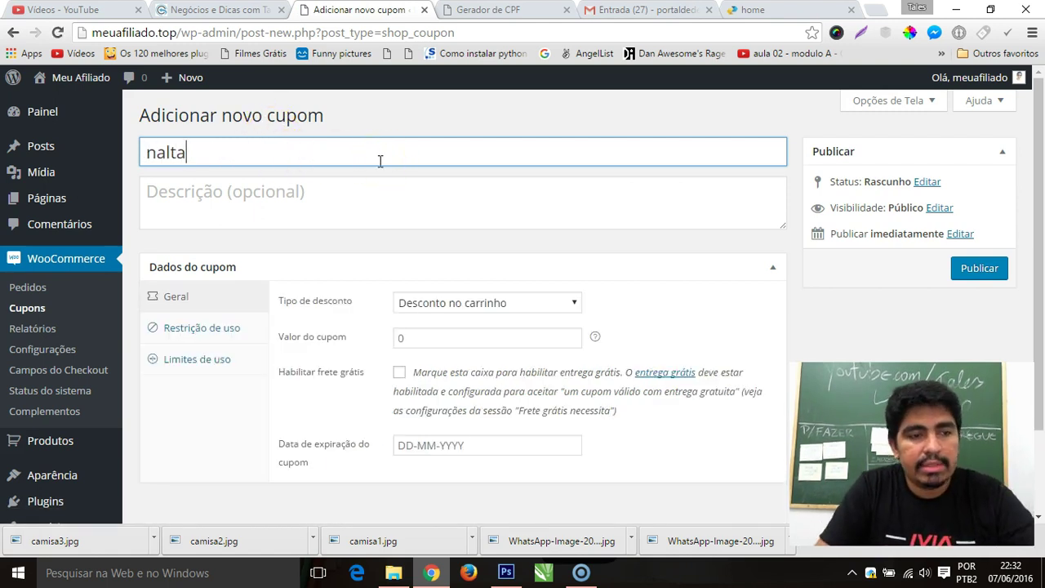
pyautogui.moveTo(189, 155); pyautogui.dragTo(140, 155)
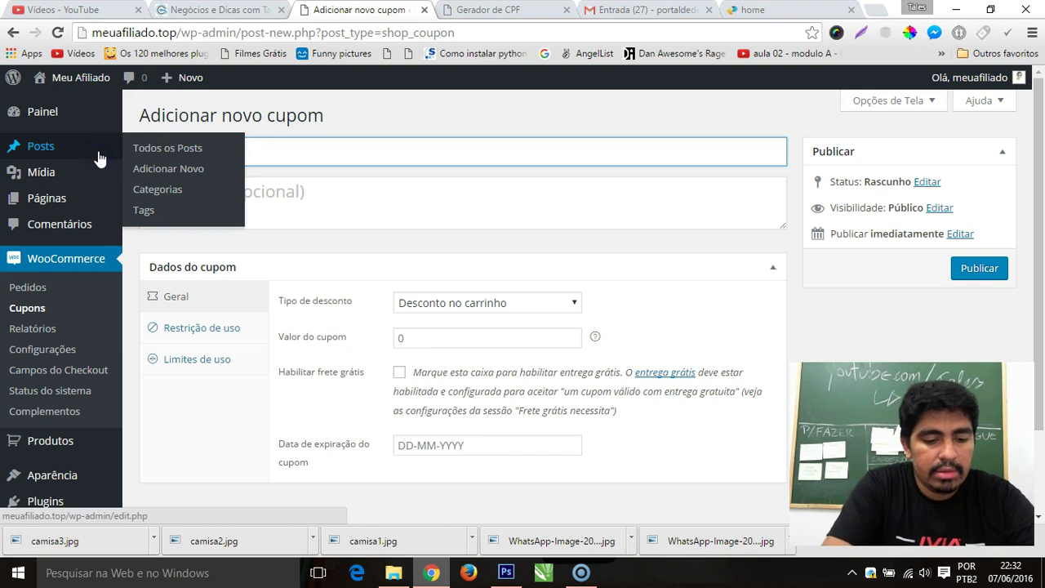
pyautogui.click(332, 207)
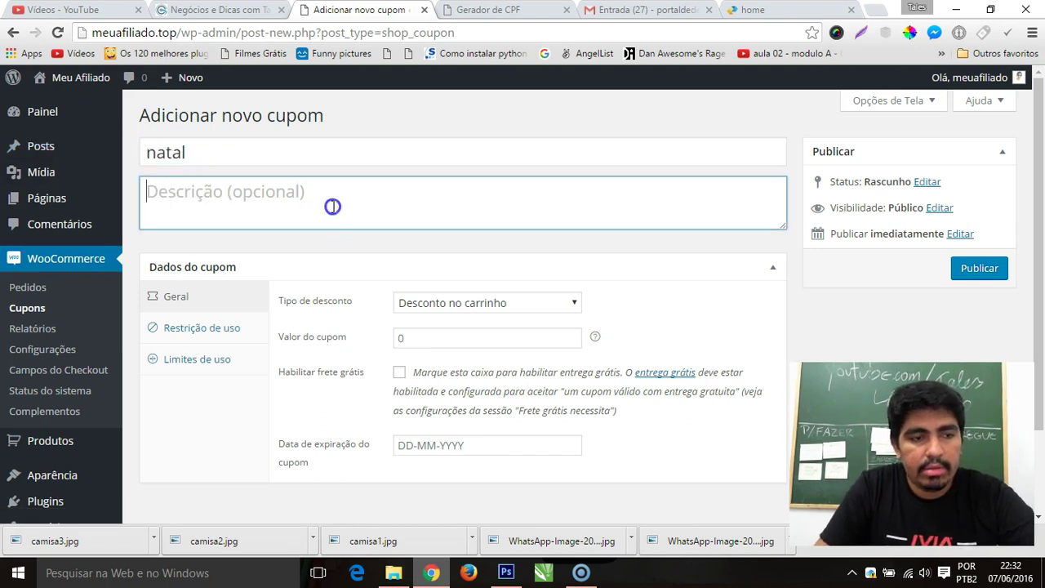
pyautogui.write('natal')
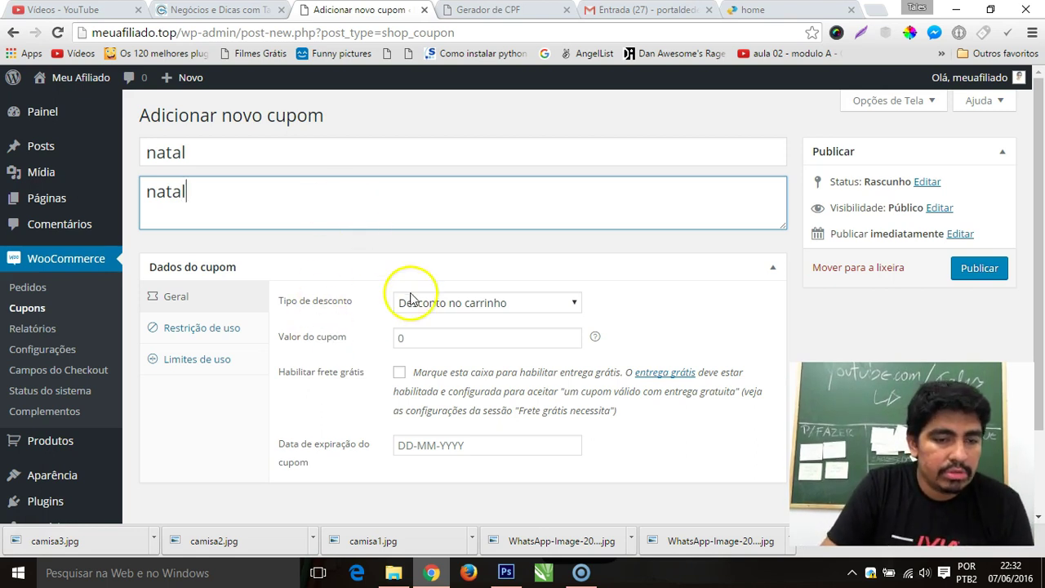
pyautogui.click(470, 337)
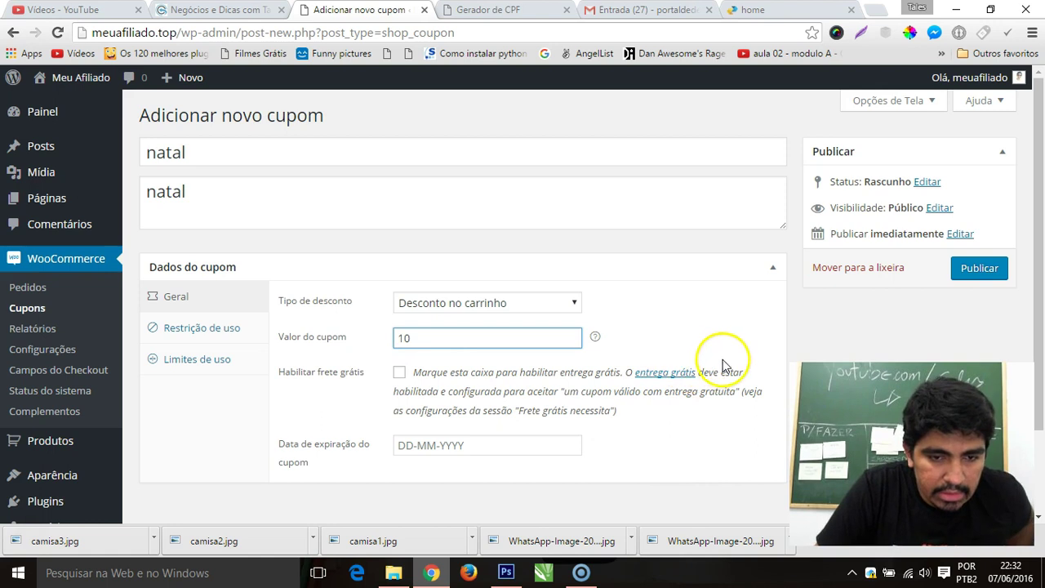
pyautogui.scroll(-1, 700, 333)
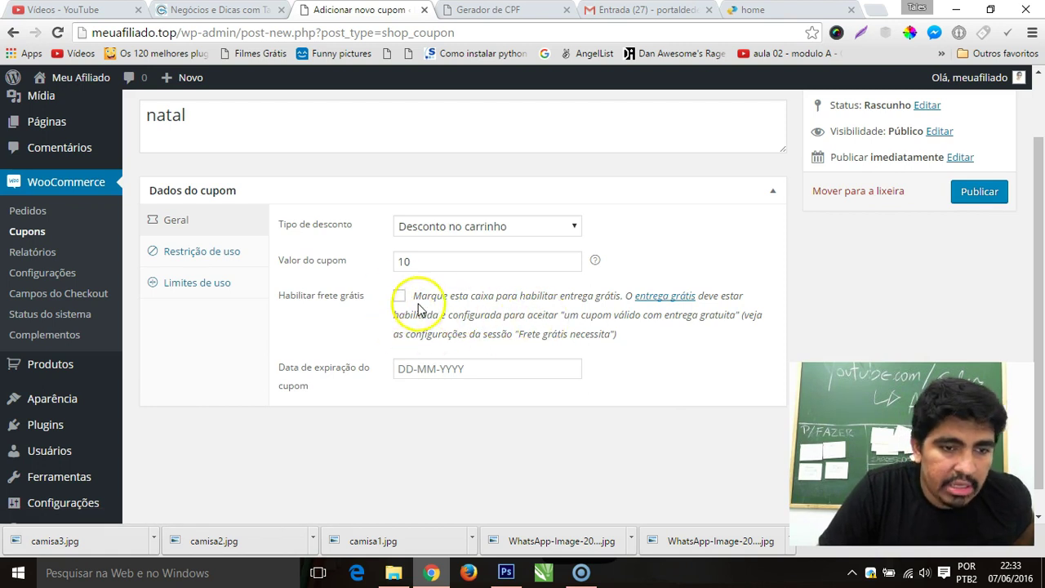
# Review the coupon's usage restrictions, from minimum and maximum spend to the product, category and e-mail limits
pyautogui.click(214, 250)
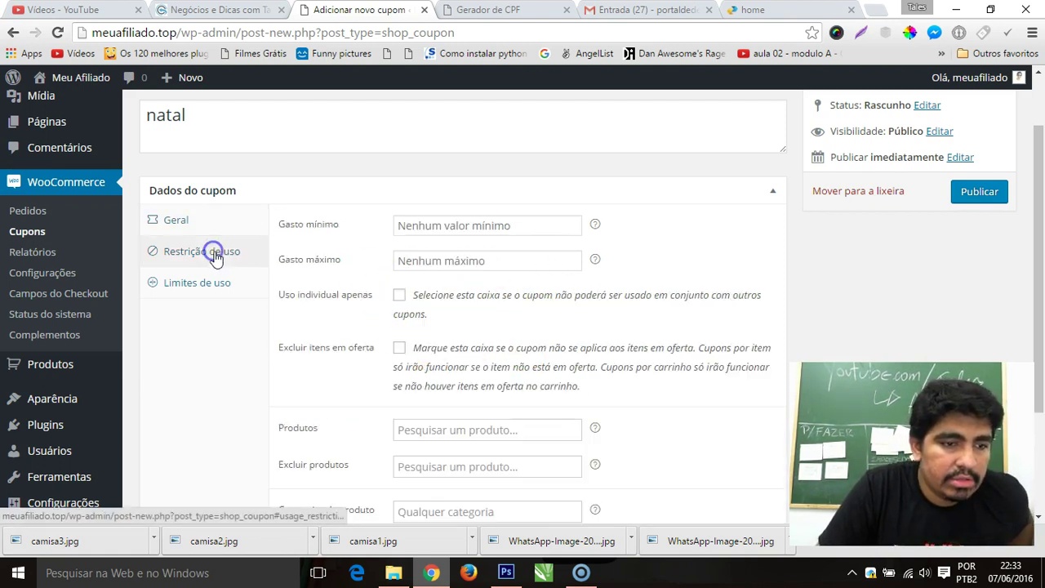
pyautogui.click(457, 226)
pyautogui.moveTo(598, 225)
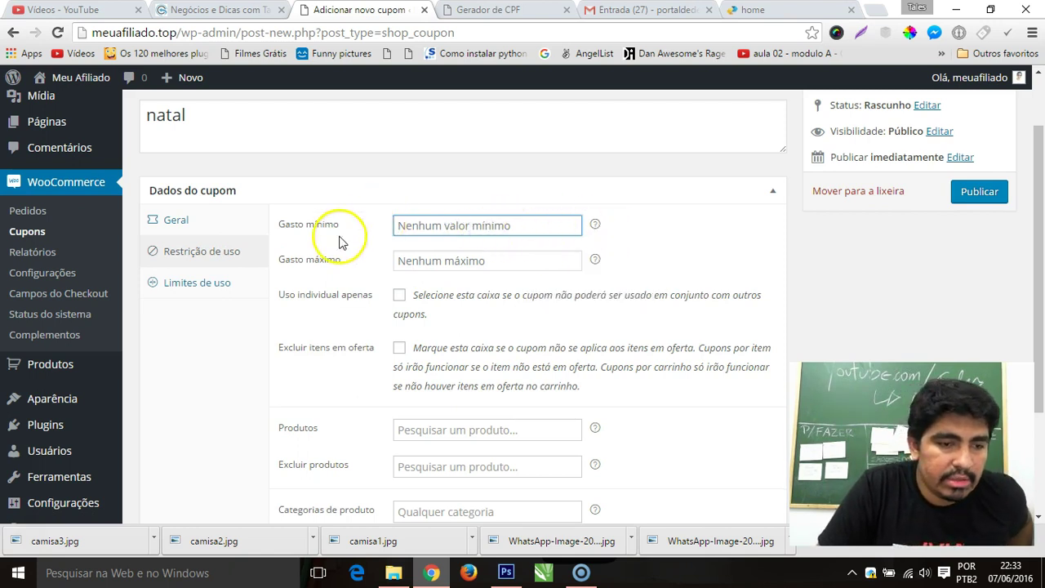
pyautogui.scroll(-1, 347, 253)
pyautogui.scroll(-1, 362, 255)
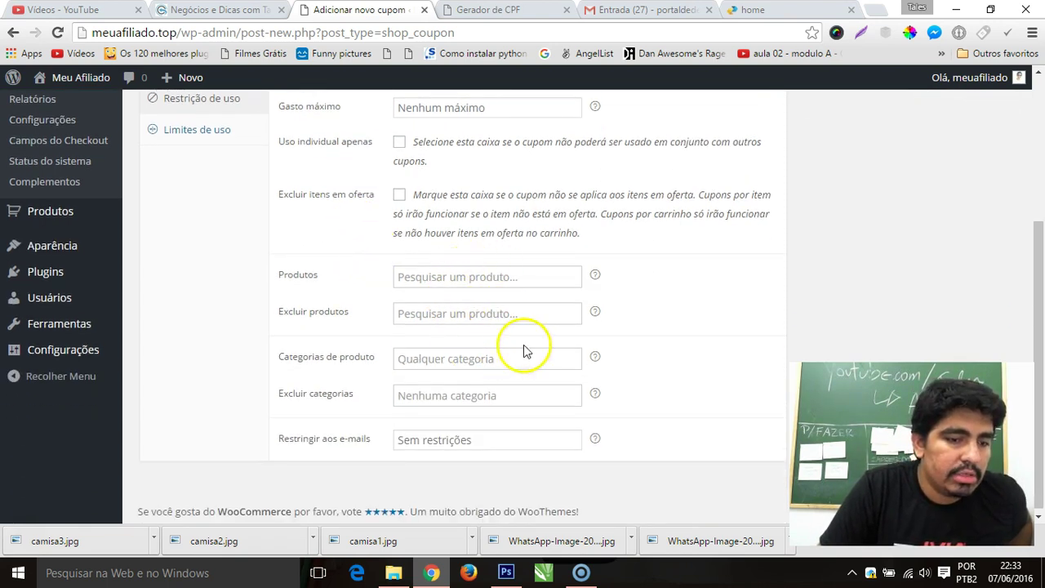
pyautogui.scroll(3, 245, 333)
pyautogui.scroll(-1, 210, 320)
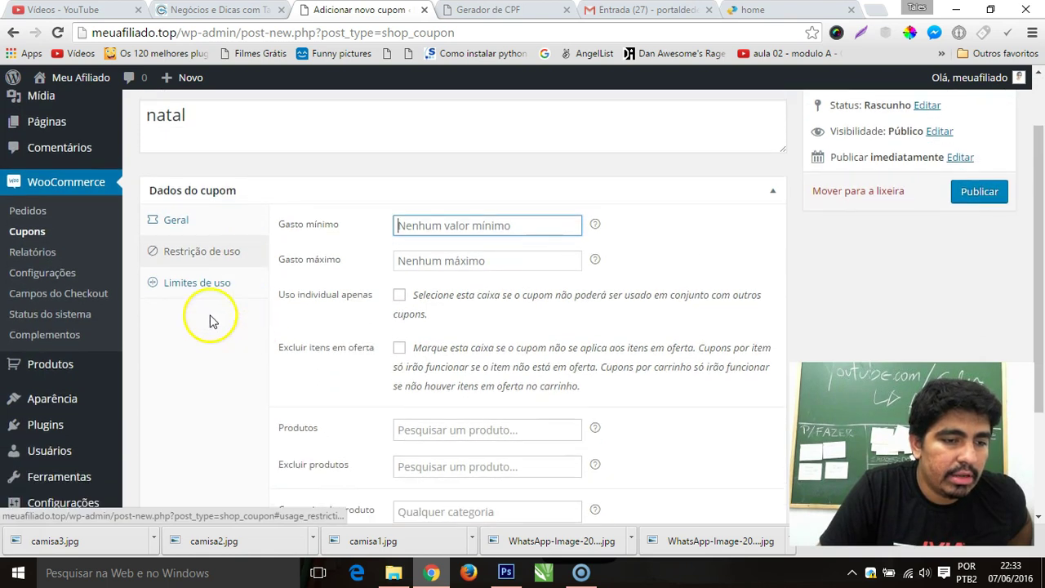
# Review the coupon's usage limits per coupon and per customer, then return to its general settings
pyautogui.click(202, 282)
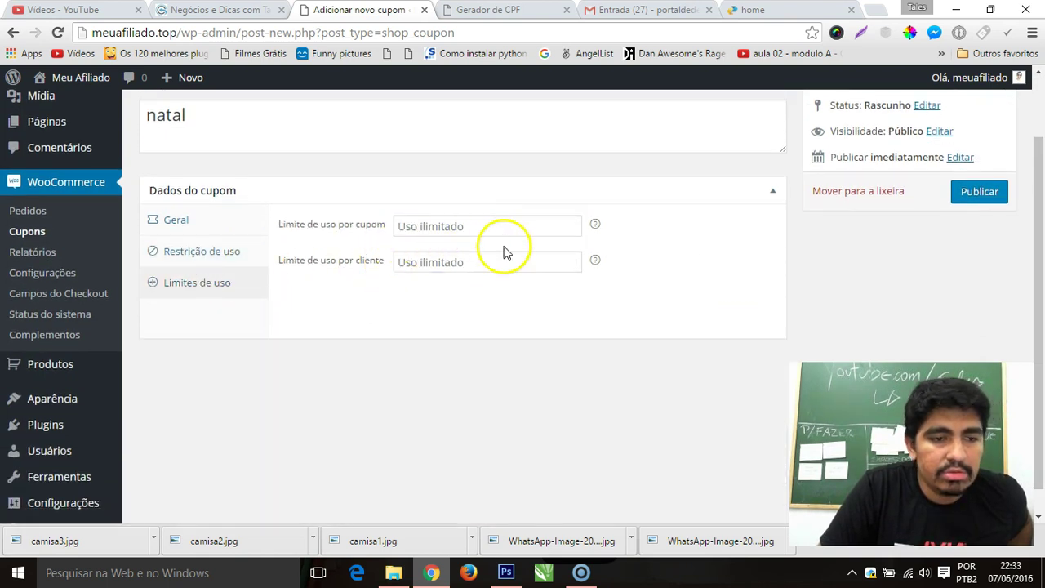
pyautogui.click(480, 230)
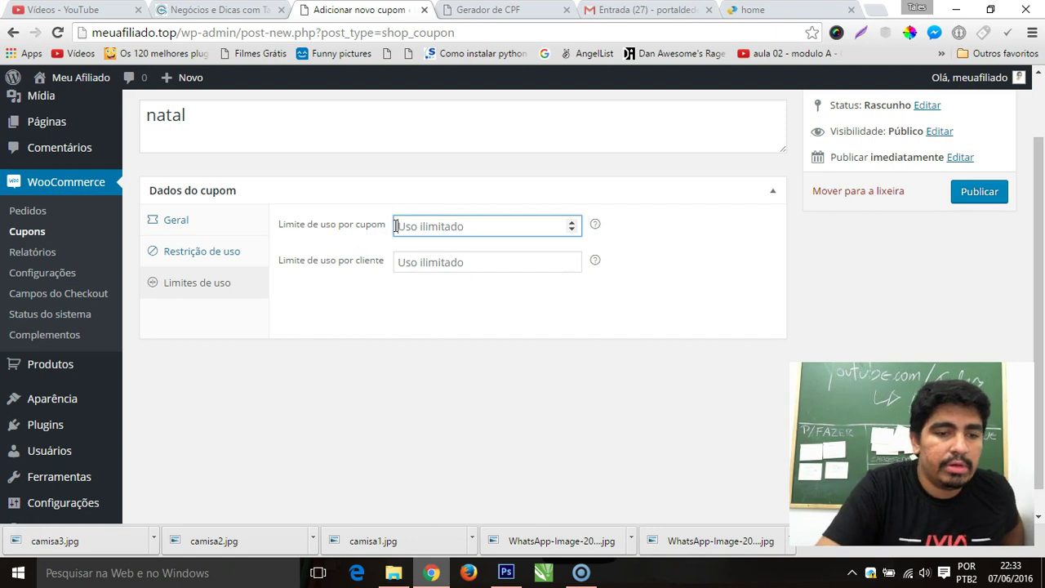
pyautogui.click(161, 222)
# Try to publish the "natal" coupon and log back in to WordPress with the saved credentials
pyautogui.click(976, 192)
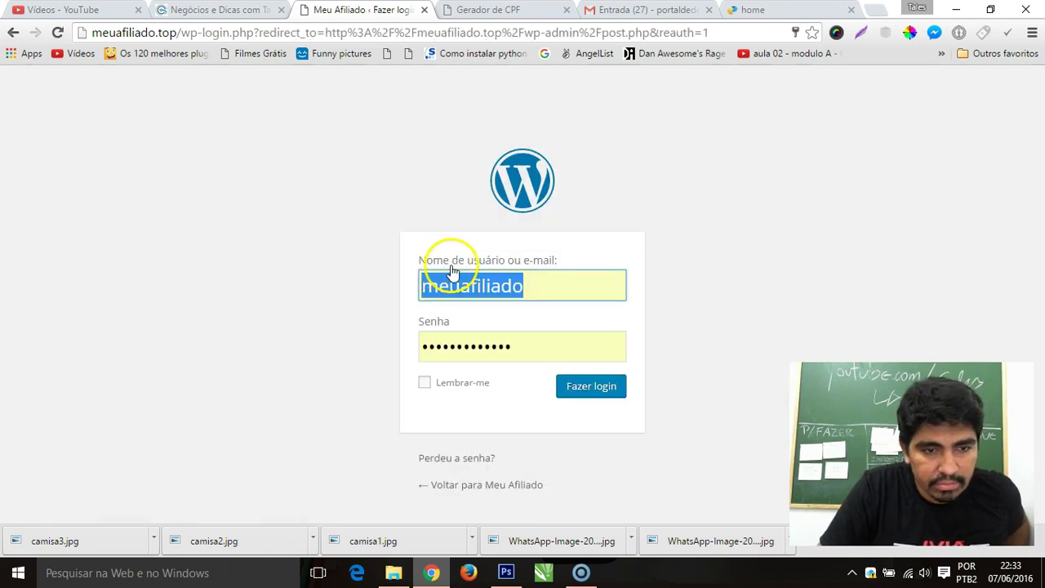
pyautogui.click(601, 385)
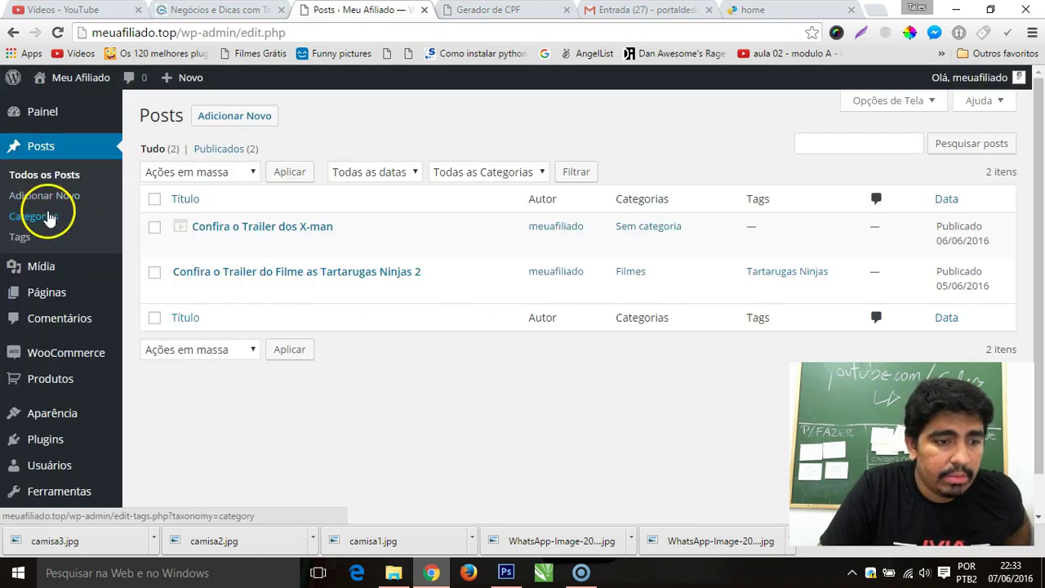
# Open the draft coupon "natal" from the WooCommerce coupon list and publish it
pyautogui.scroll(-1, 70, 326)
pyautogui.moveTo(74, 310)
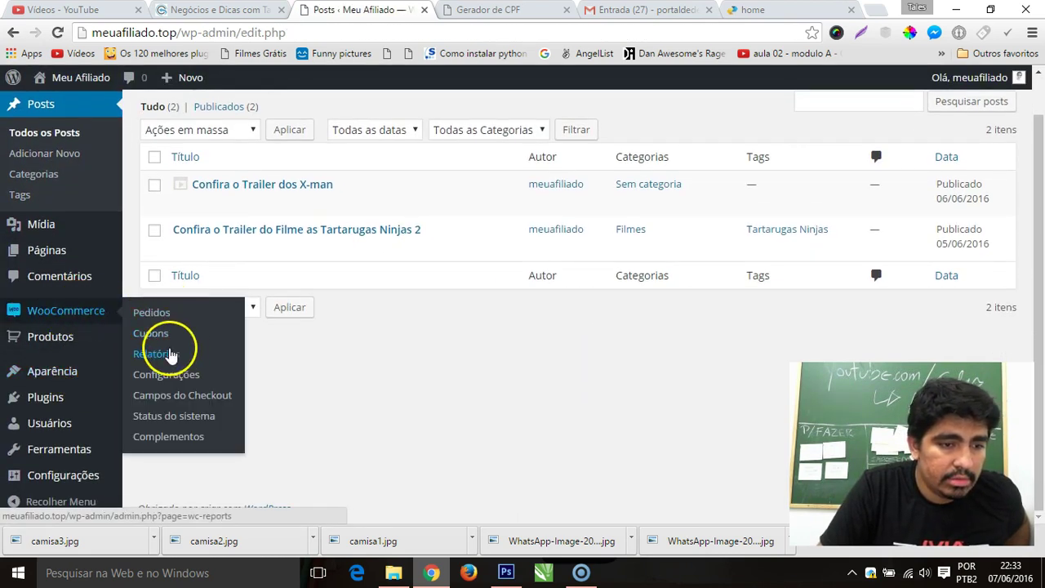
pyautogui.click(150, 336)
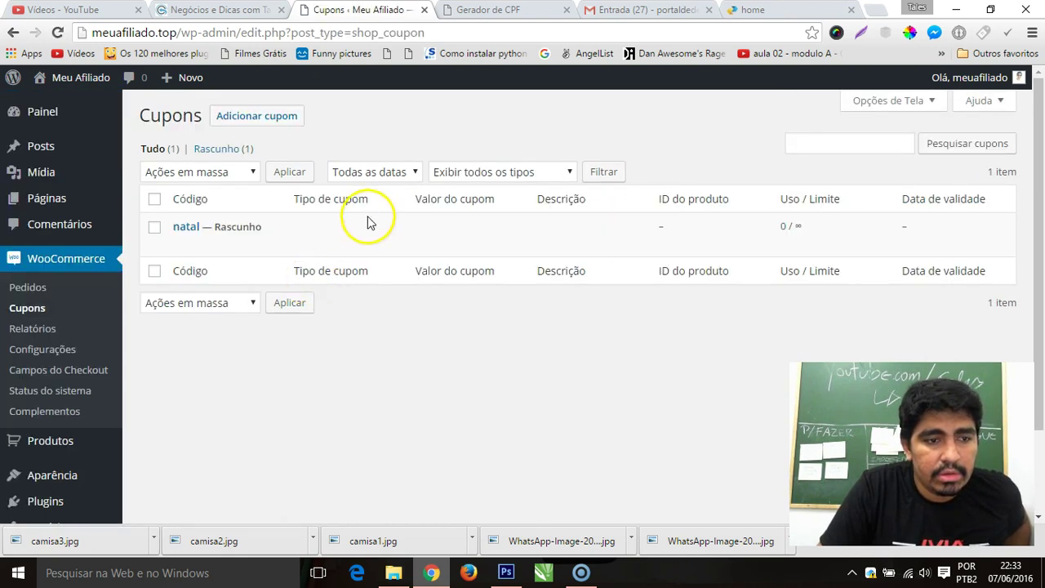
pyautogui.click(186, 243)
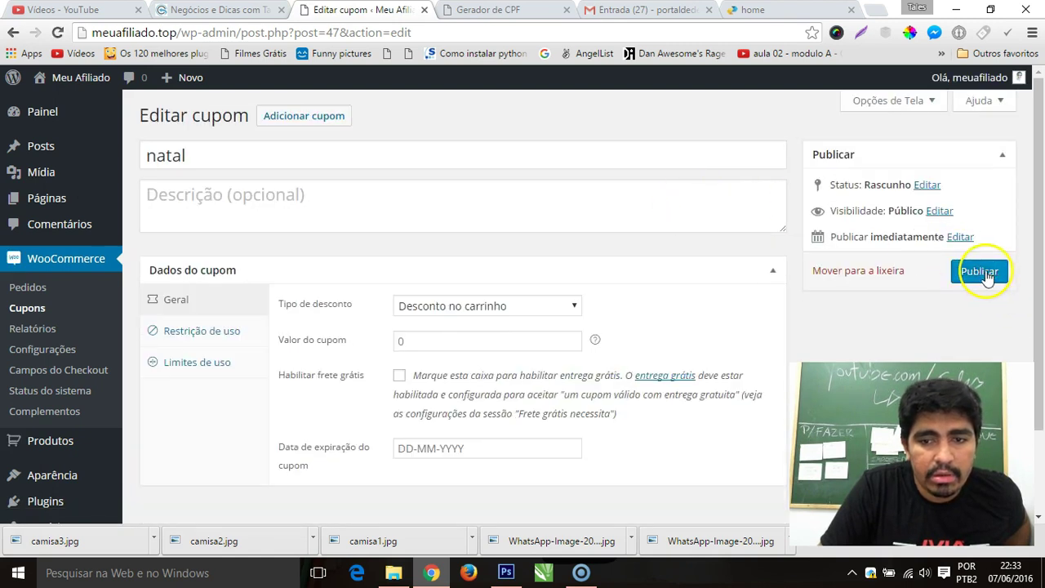
pyautogui.click(980, 271)
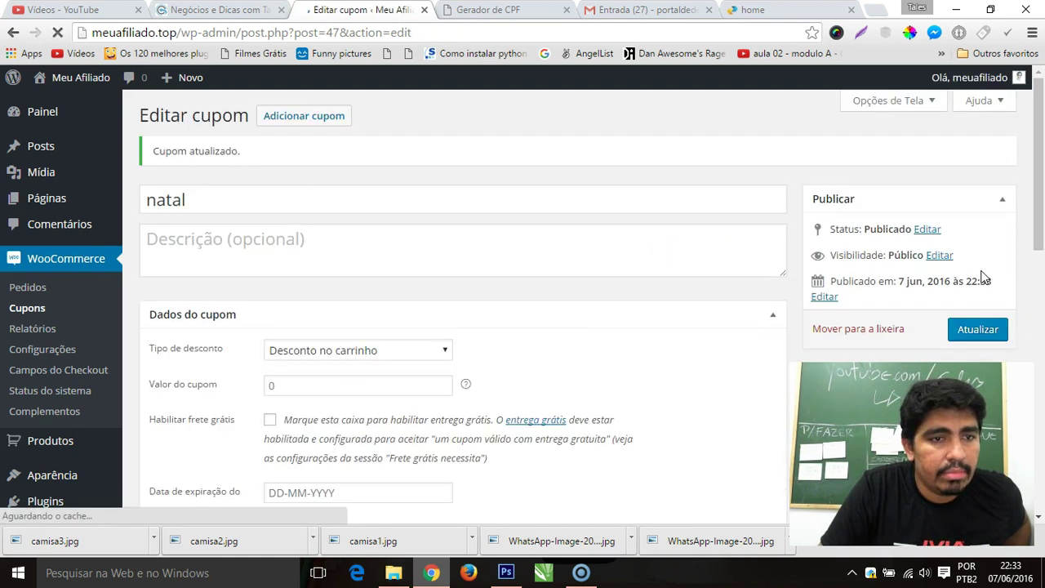
# Set the "natal" coupon's value to 10 and update the coupon
pyautogui.scroll(-1, 455, 239)
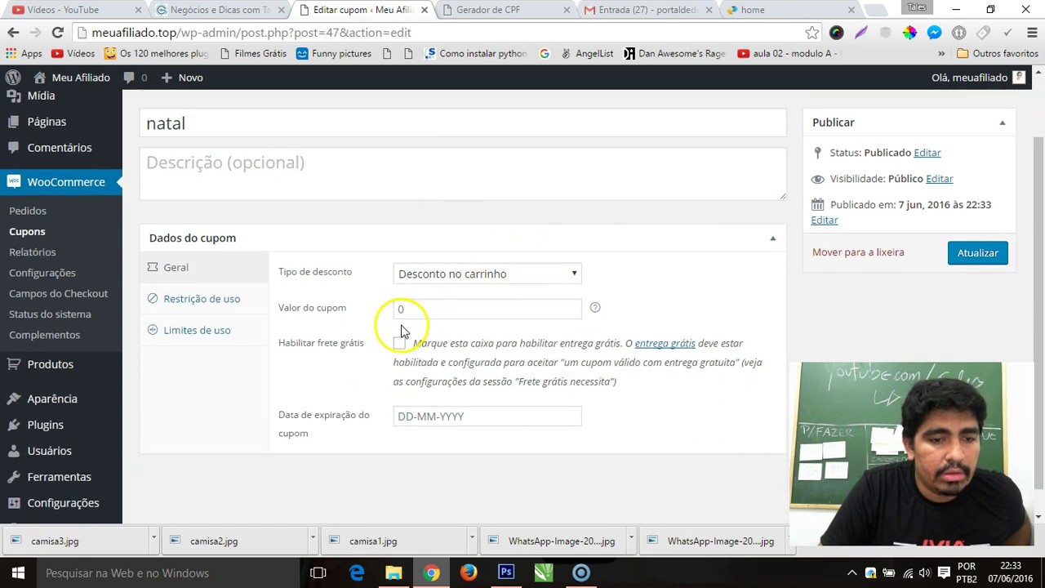
pyautogui.click(400, 315)
pyautogui.press('BackSpace')
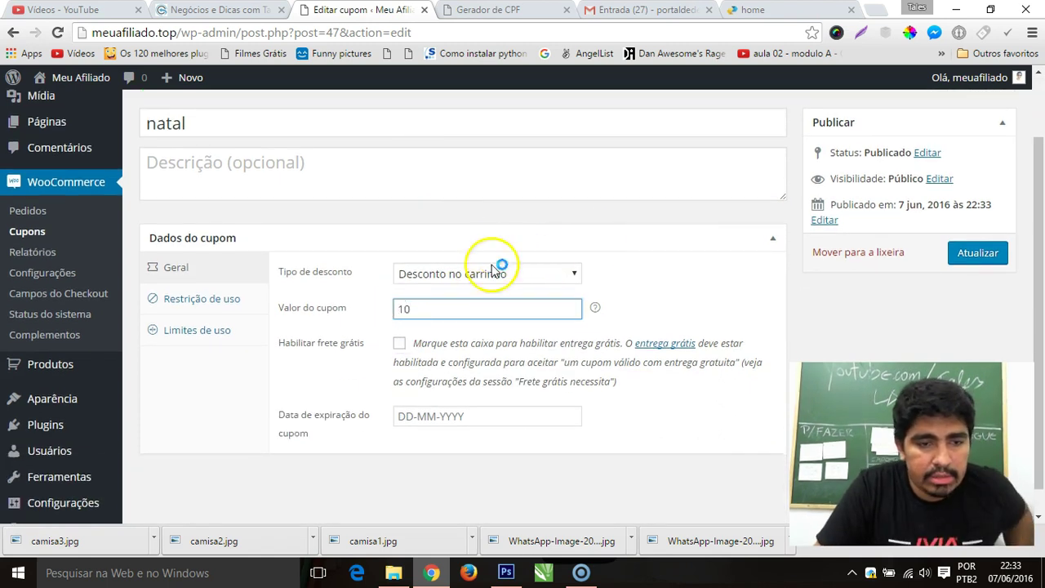
pyautogui.click(971, 258)
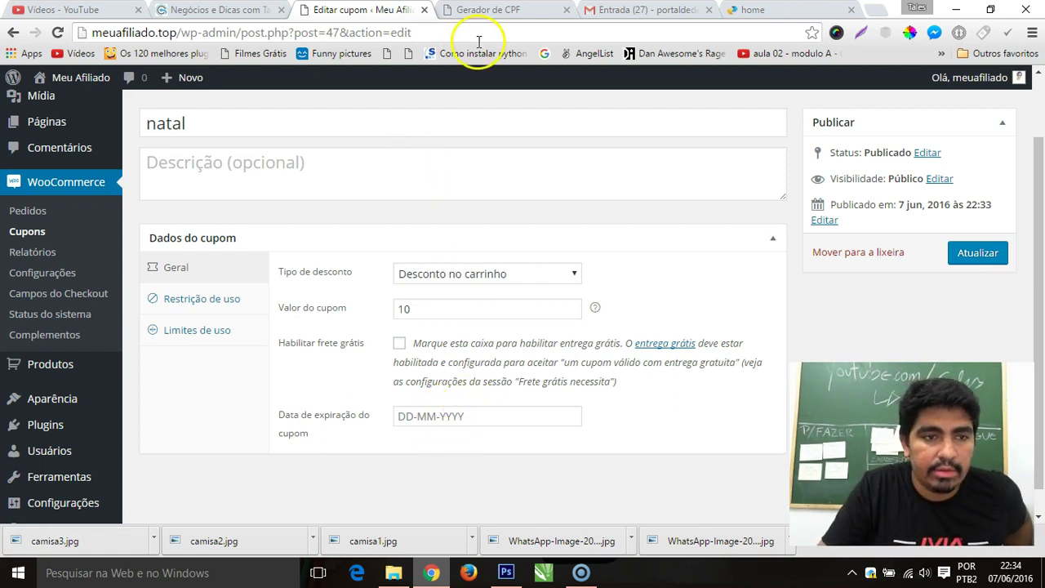
pyautogui.click(978, 252)
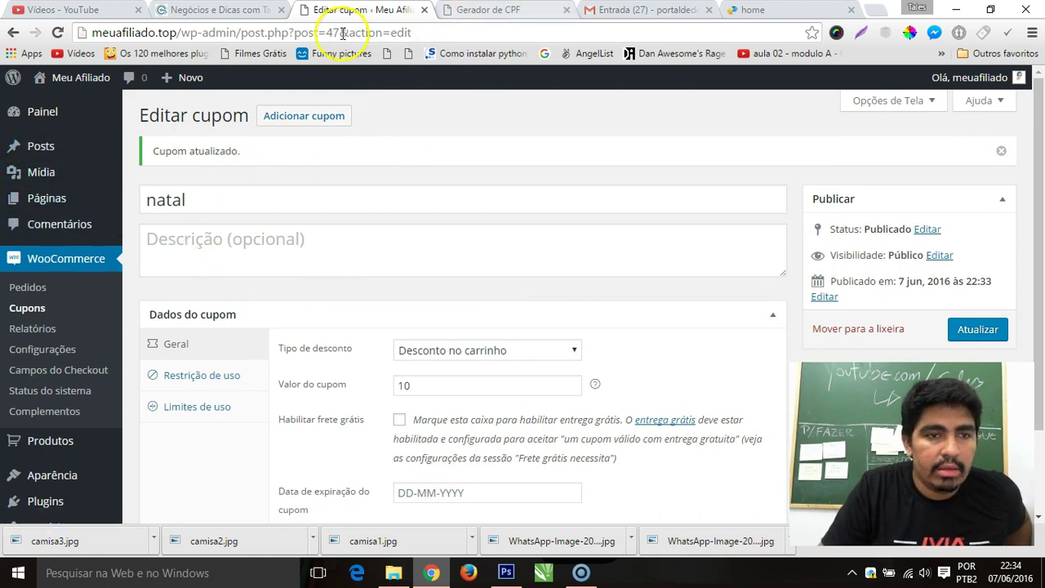
# Go to the meuafiliado.top storefront and open the Camiseta Mulher Maravilha product from the shop page
pyautogui.moveTo(183, 33); pyautogui.dragTo(696, 42)
pyautogui.press('BackSpace')
pyautogui.press('Return')
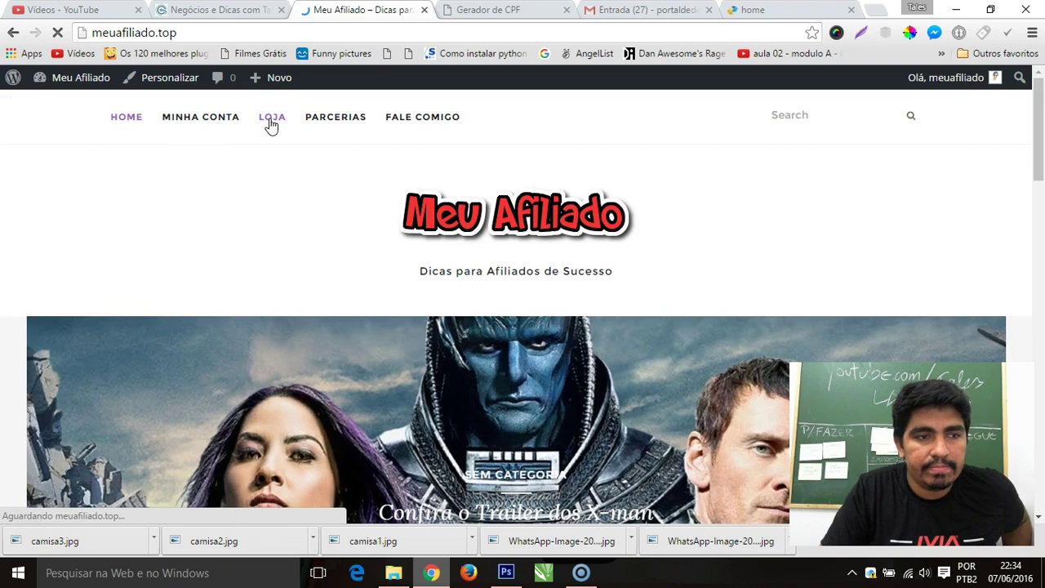
pyautogui.scroll(-4, 205, 332)
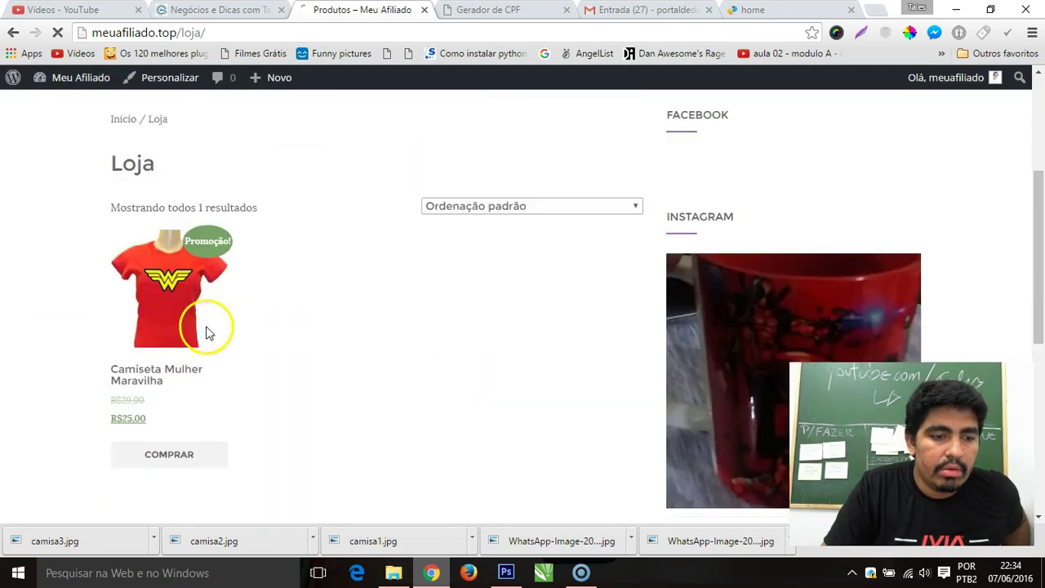
pyautogui.click(155, 250)
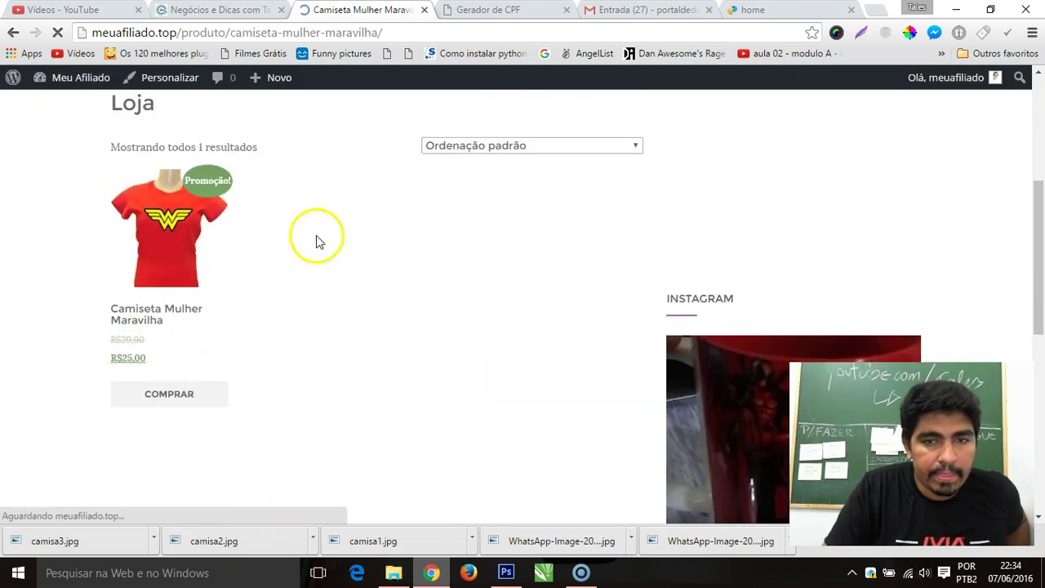
# Add one Camiseta Mulher Maravilha to the cart and view the cart
pyautogui.scroll(-5, 661, 188)
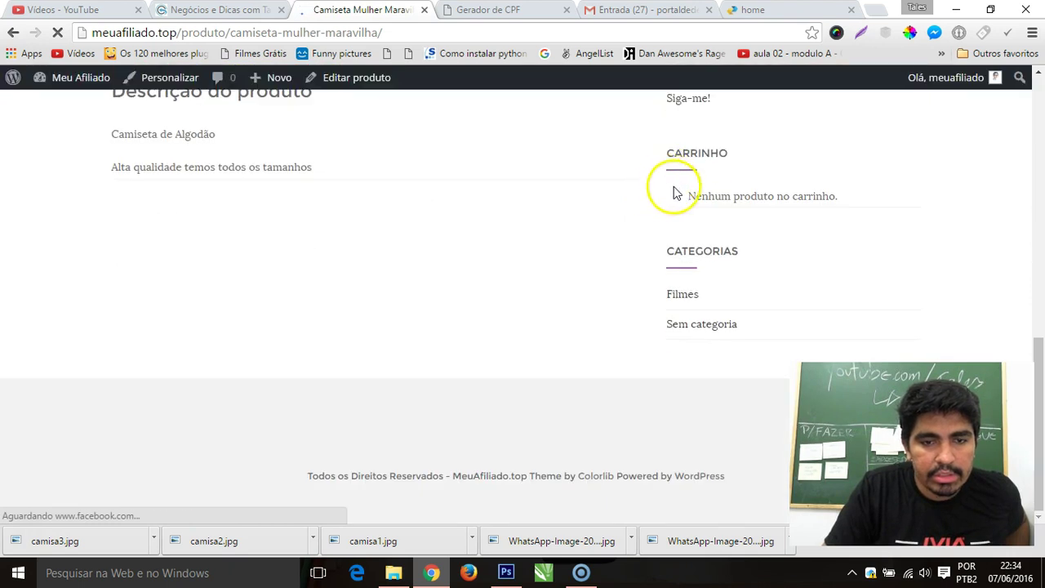
pyautogui.scroll(5, 675, 192)
pyautogui.scroll(-2, 469, 234)
pyautogui.click(531, 167)
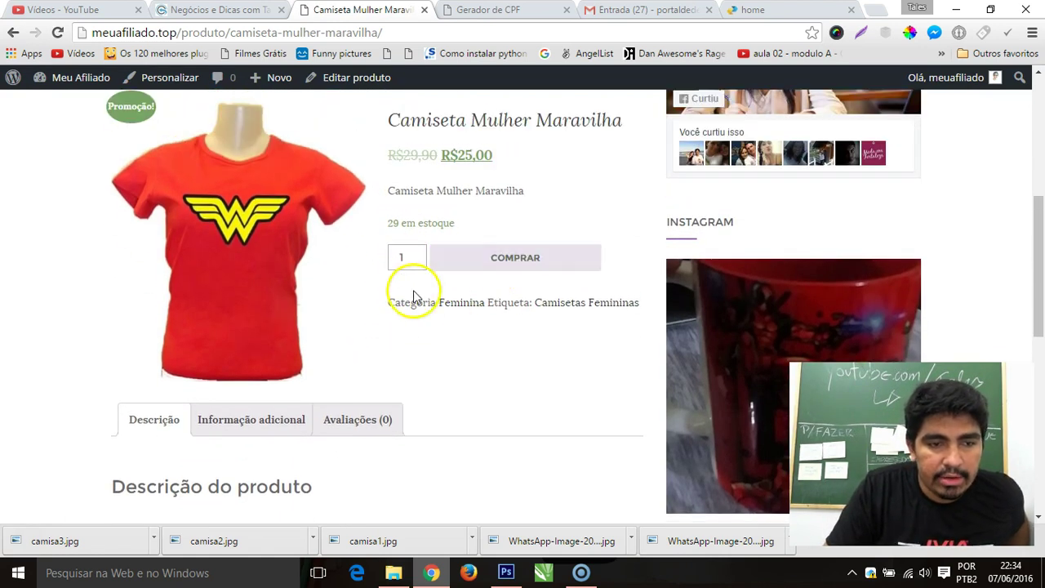
pyautogui.click(523, 256)
pyautogui.click(391, 336)
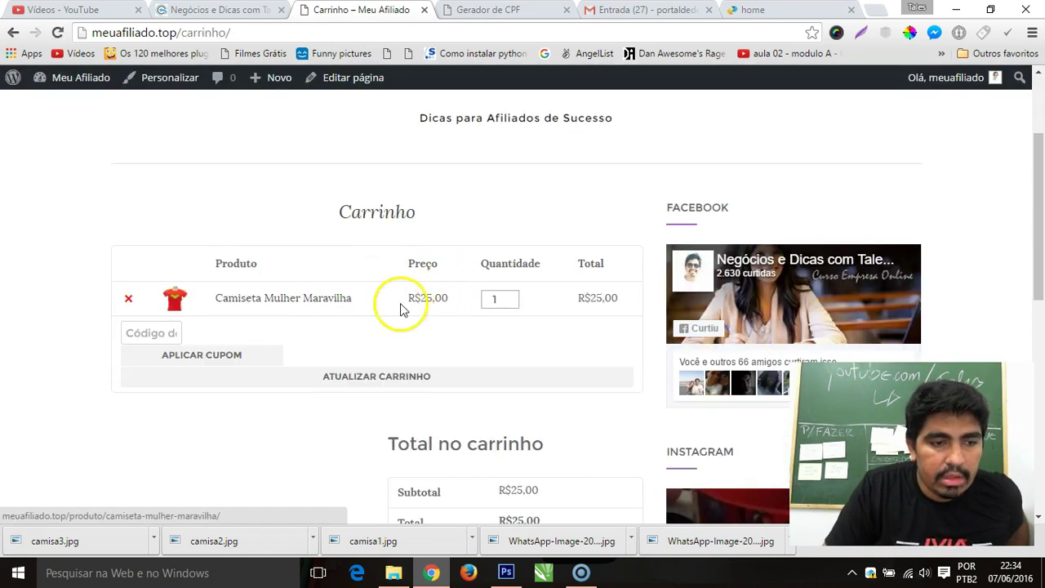
# Apply the coupon code "natal" to the cart
pyautogui.scroll(-1, 375, 306)
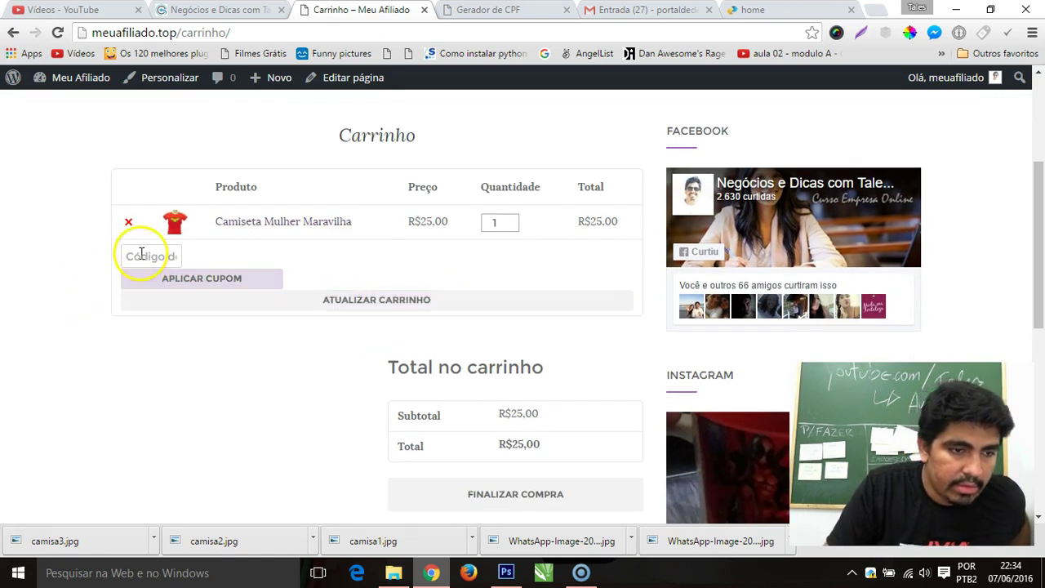
pyautogui.click(183, 258)
pyautogui.write('natal')
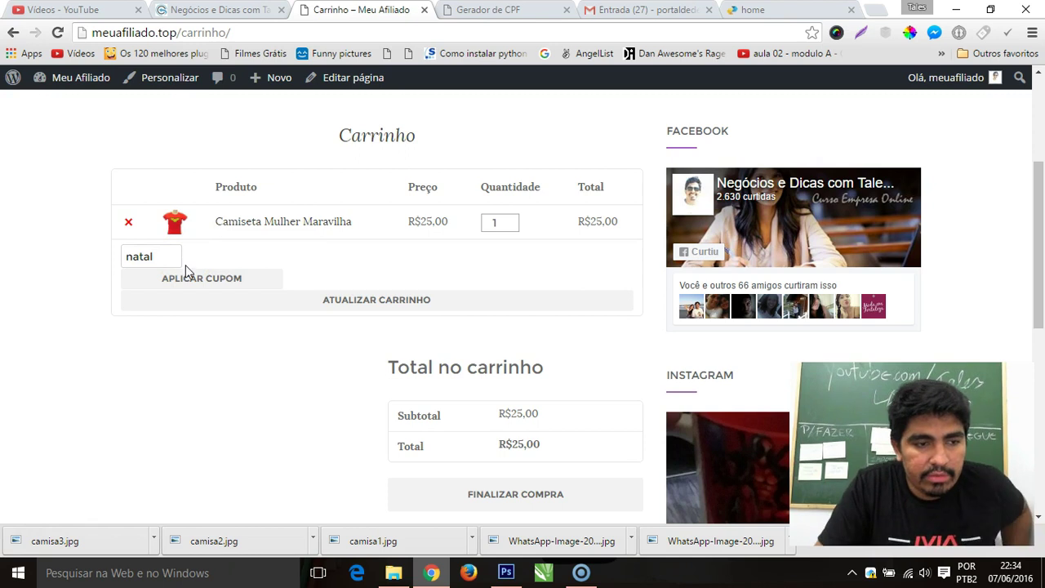
pyautogui.click(200, 277)
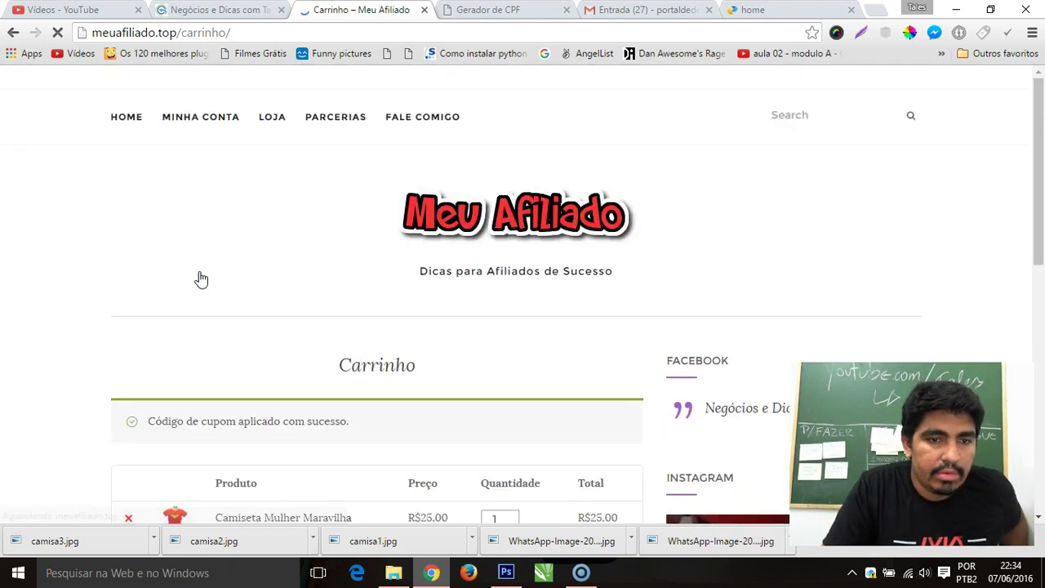
# Examine the cart's subtotal, the "natal" coupon discount and the final total
pyautogui.scroll(-5, 204, 276)
pyautogui.scroll(-1, 532, 286)
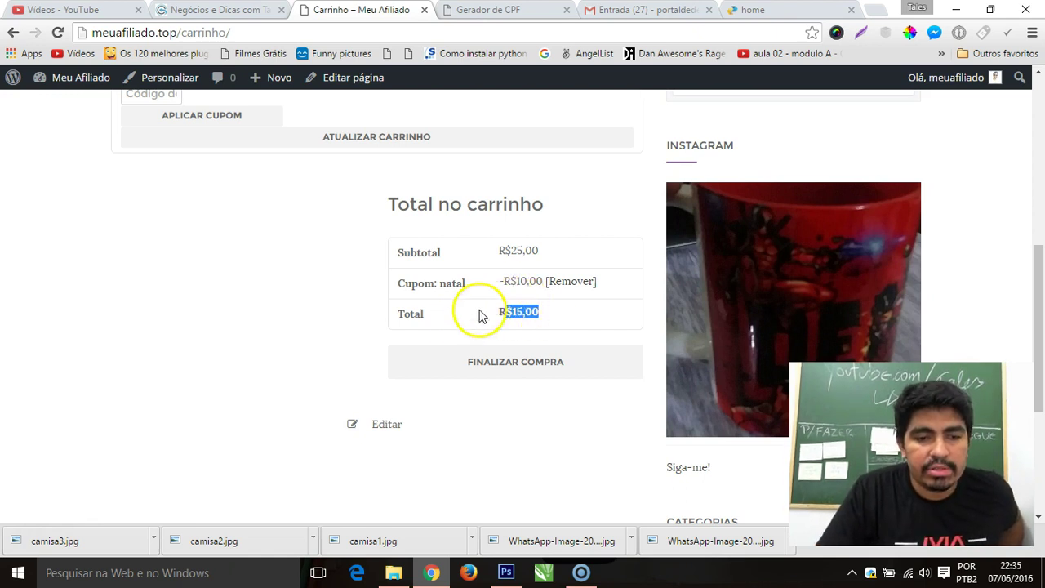
pyautogui.scroll(2, 326, 314)
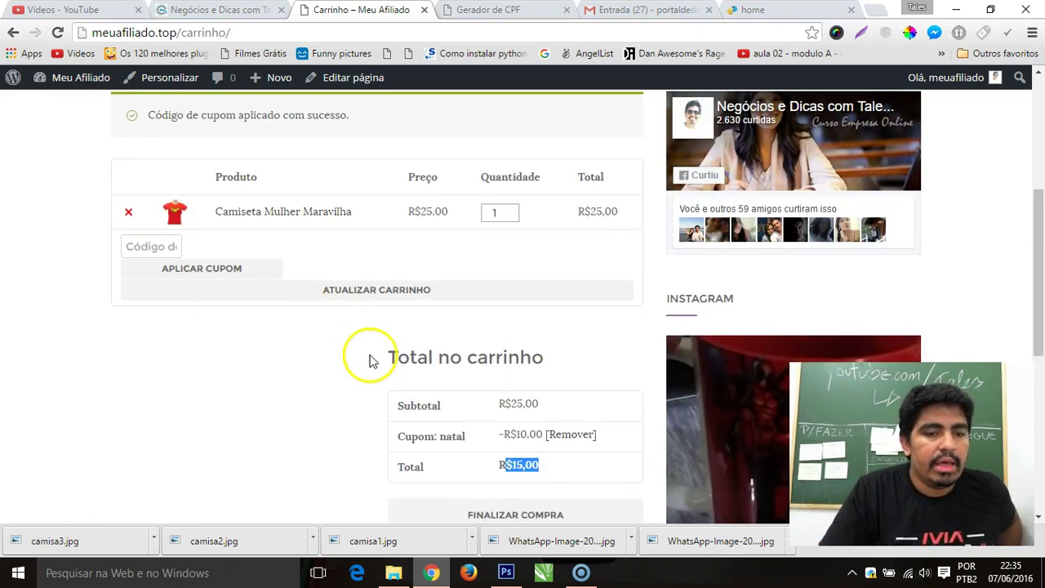
pyautogui.scroll(-3, 316, 264)
pyautogui.scroll(2, 393, 285)
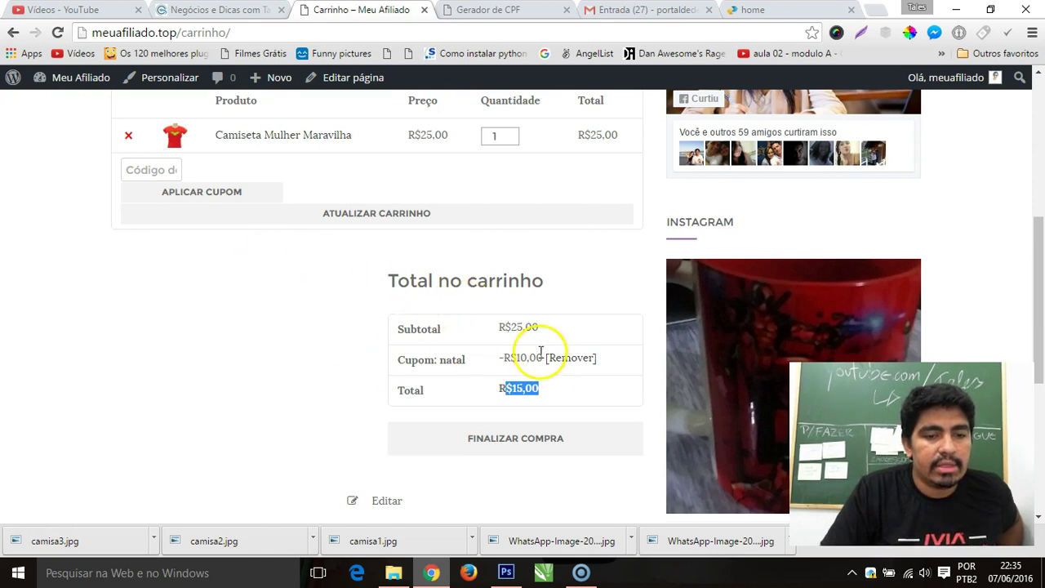
pyautogui.scroll(-1, 436, 338)
pyautogui.scroll(2, 443, 305)
pyautogui.scroll(-2, 410, 341)
pyautogui.scroll(5, 145, 162)
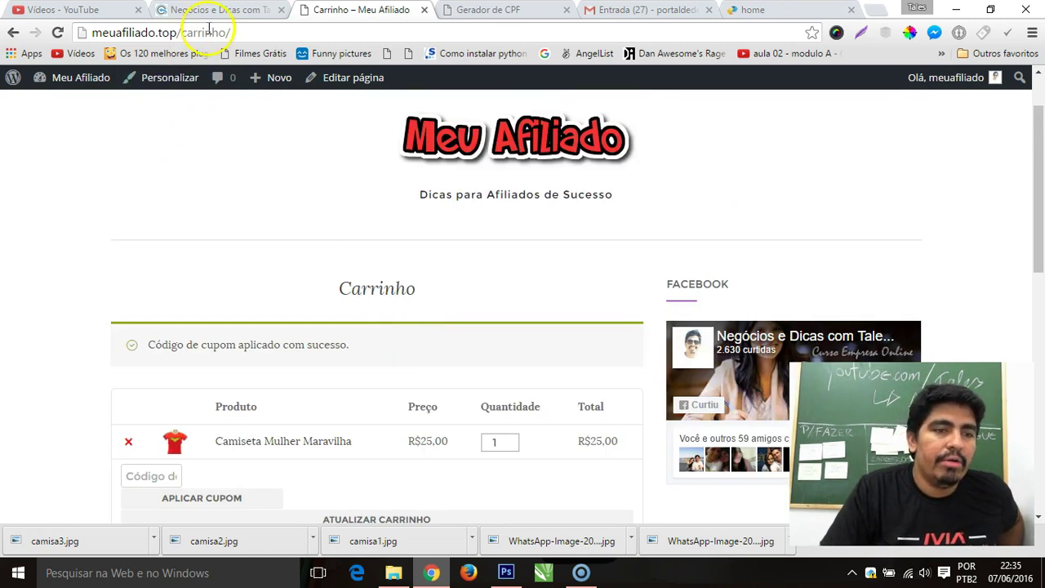
pyautogui.click(12, 30)
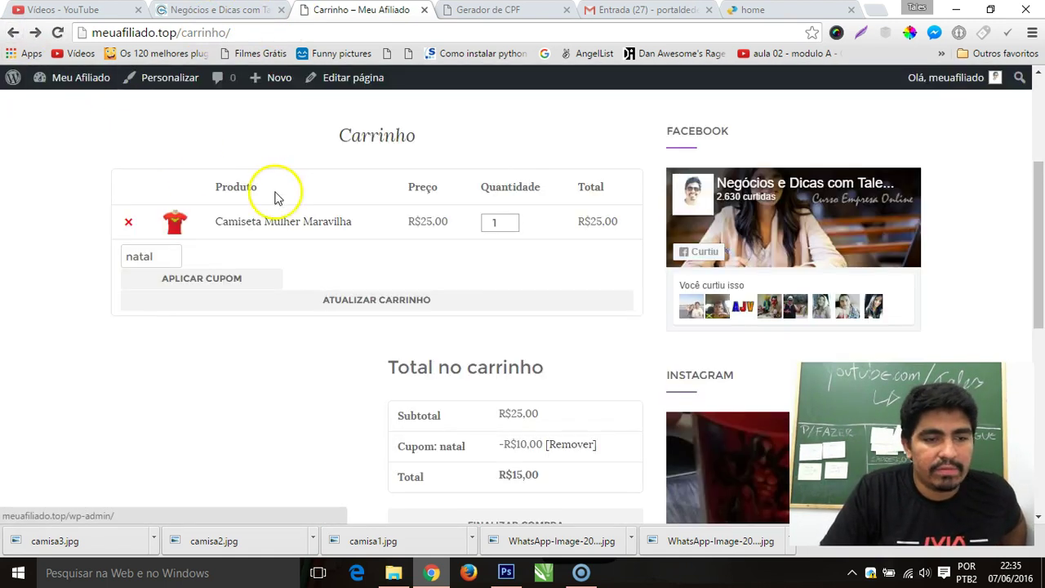
pyautogui.scroll(-2, 362, 235)
pyautogui.scroll(2, 384, 253)
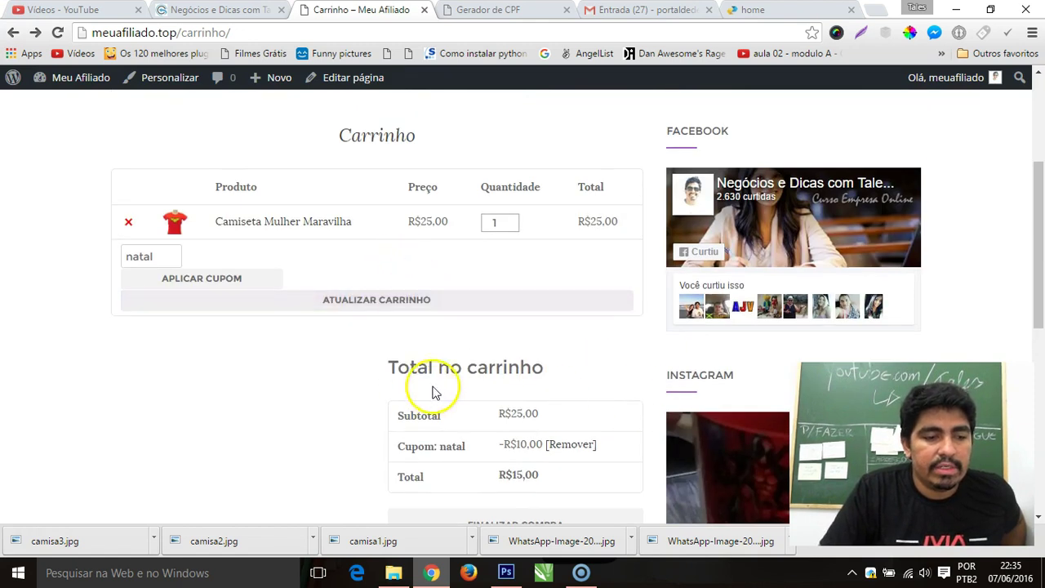
pyautogui.scroll(3, 432, 392)
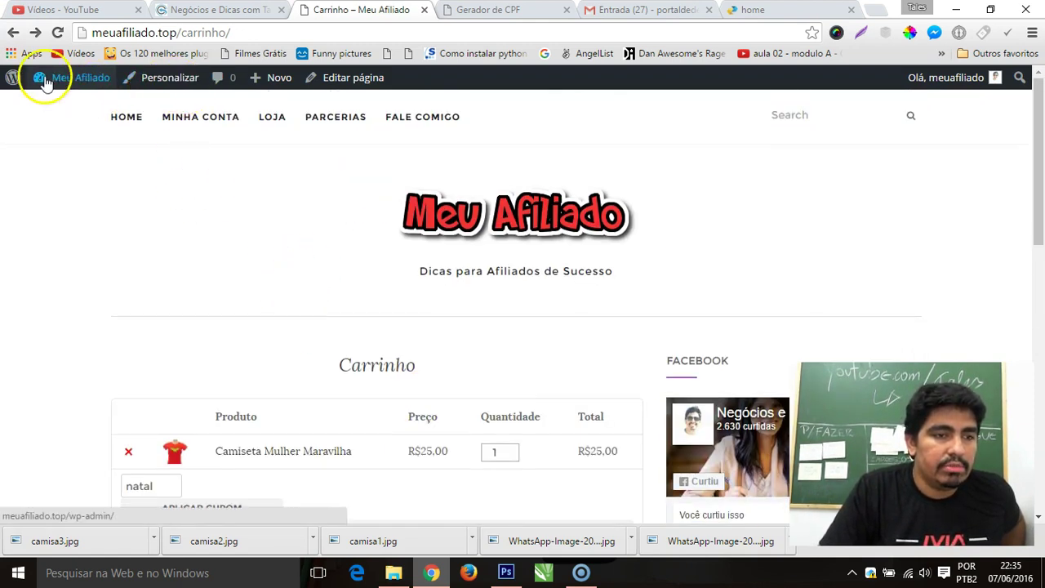
# Return to the WordPress admin dashboard and view the WooCommerce sales reports
pyautogui.moveTo(49, 78)
pyautogui.click(48, 105)
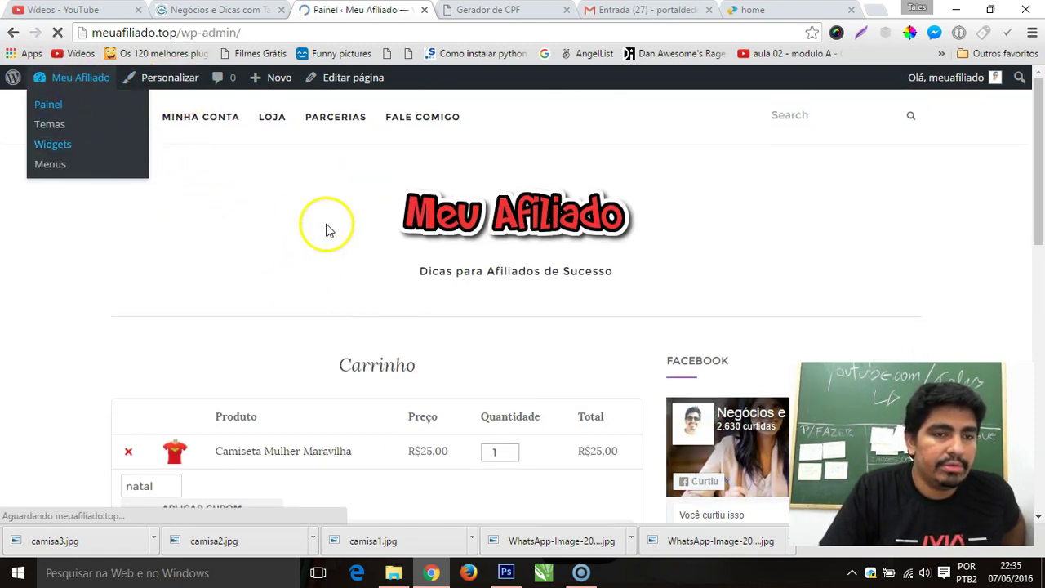
pyautogui.scroll(-1, 122, 296)
pyautogui.scroll(-1, 50, 298)
pyautogui.moveTo(61, 309)
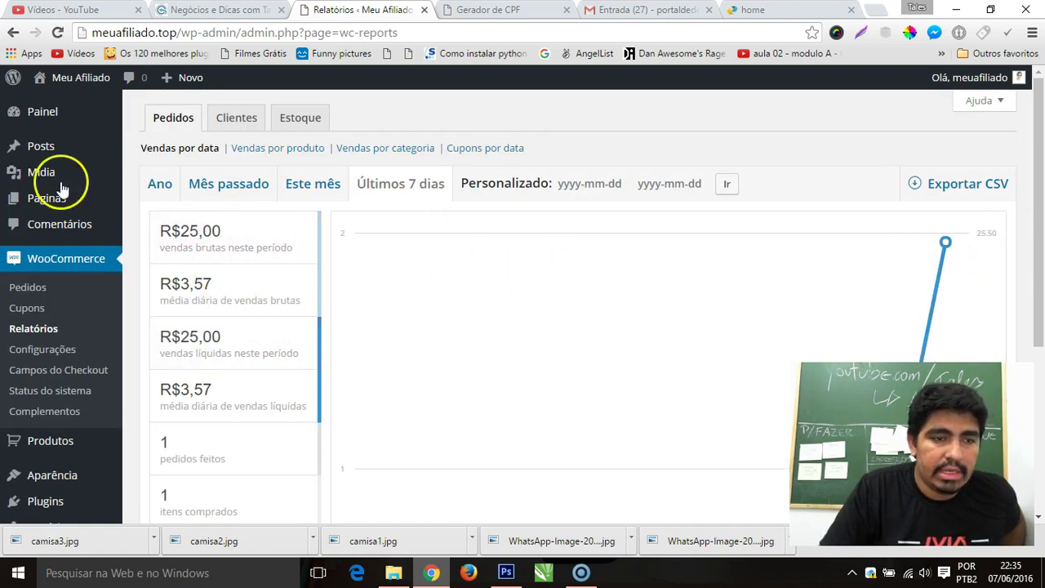
# Look at the WooCommerce general settings and review the custom checkout fields, from person type to the jQuery options
pyautogui.click(41, 349)
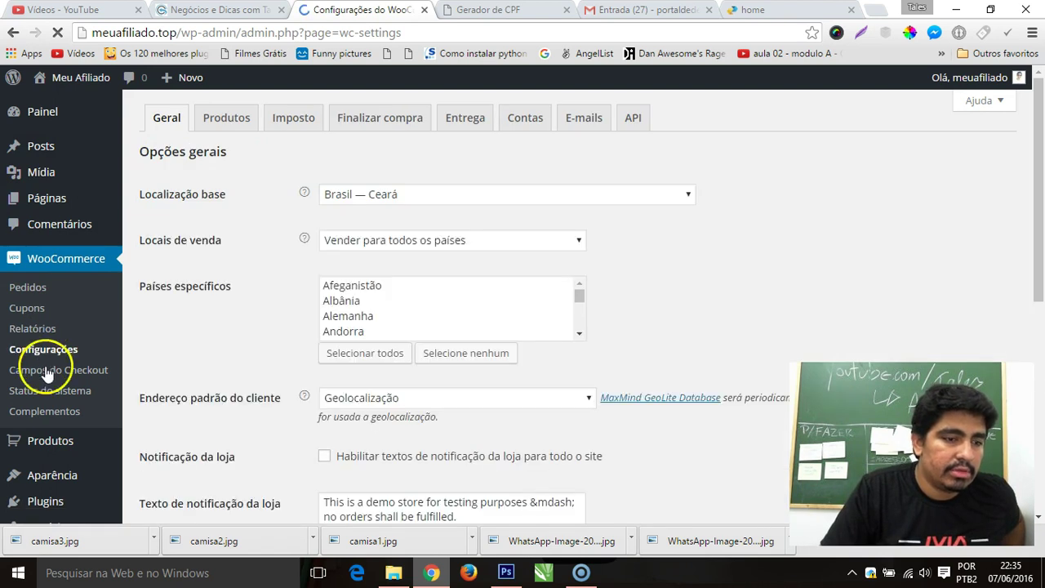
pyautogui.click(48, 378)
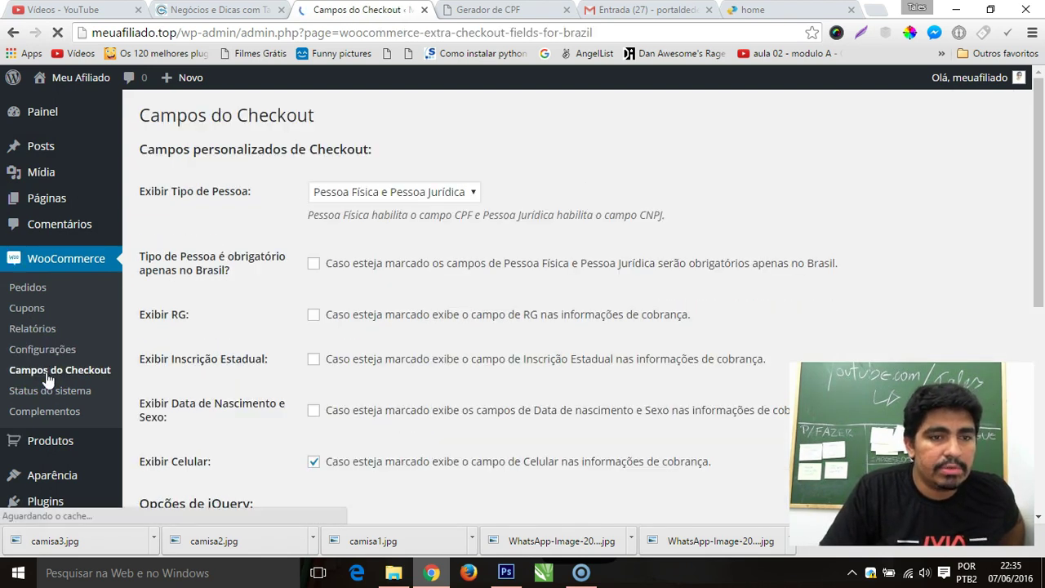
pyautogui.click(283, 196)
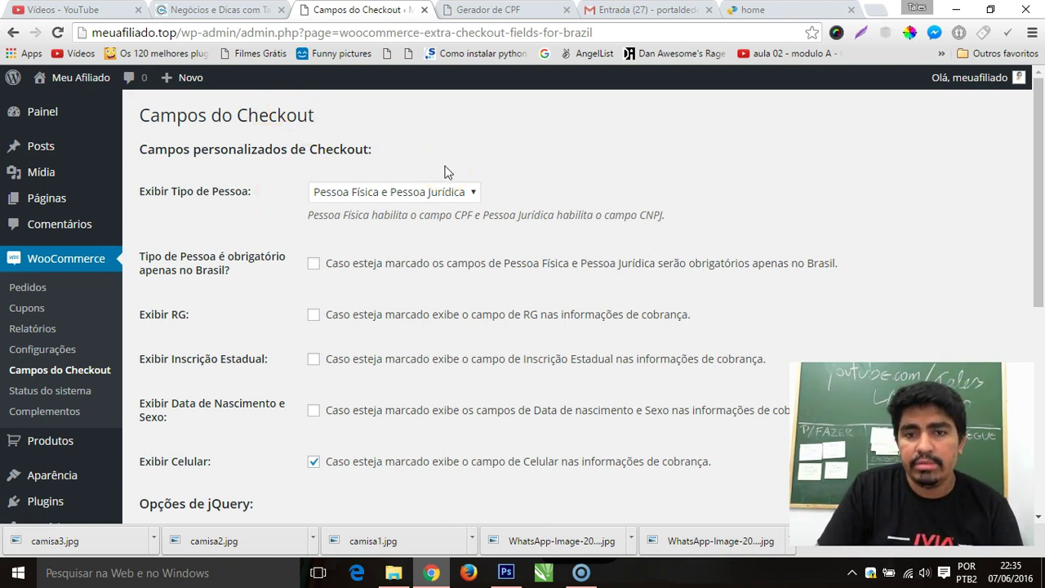
pyautogui.scroll(-1, 446, 173)
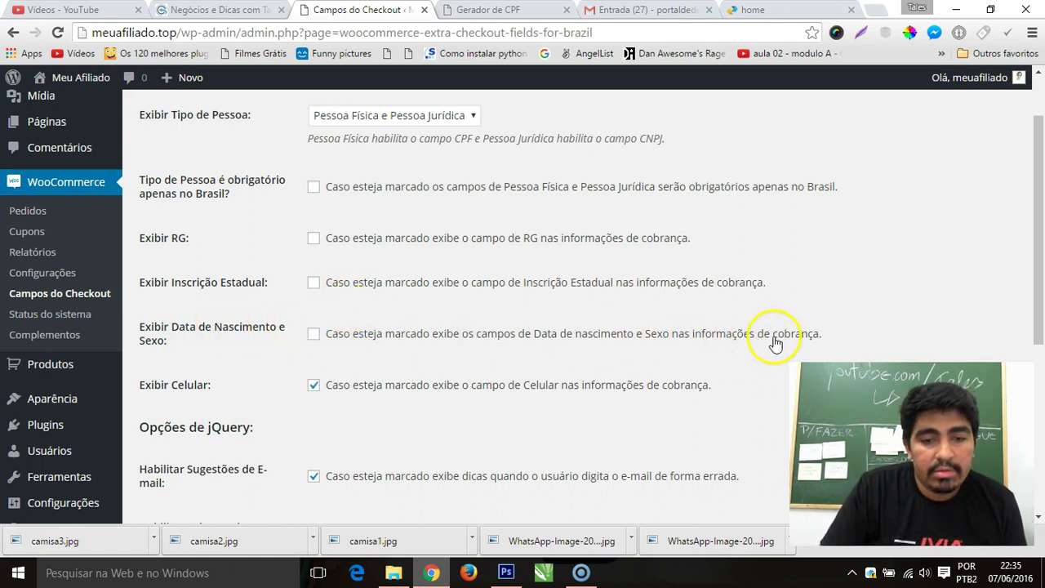
pyautogui.scroll(-2, 168, 249)
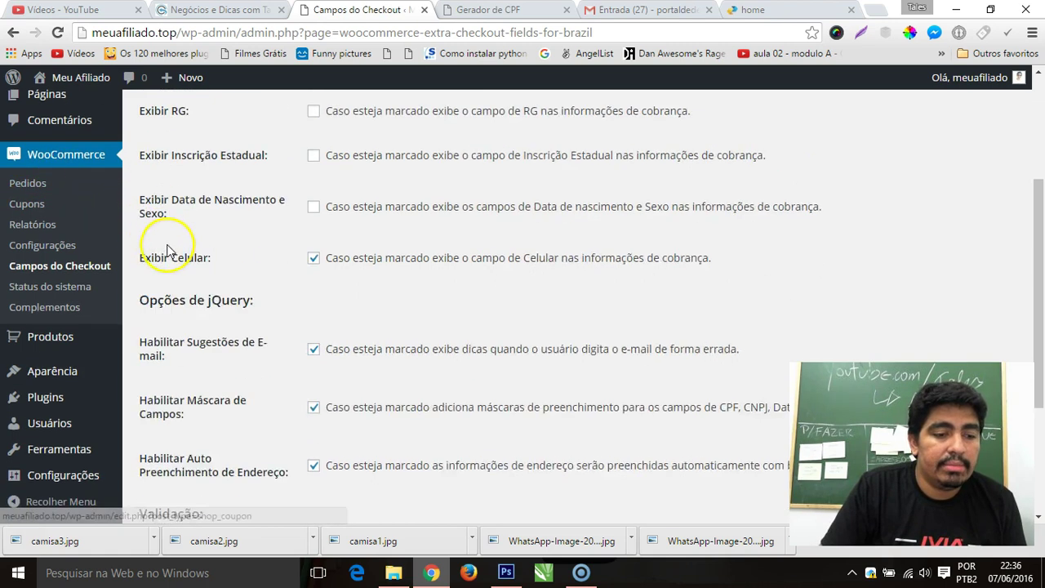
# Finish reviewing the checkout fields, then look through the WooCommerce system status and the featured extensions
pyautogui.scroll(-2, 168, 249)
pyautogui.scroll(-2, 227, 229)
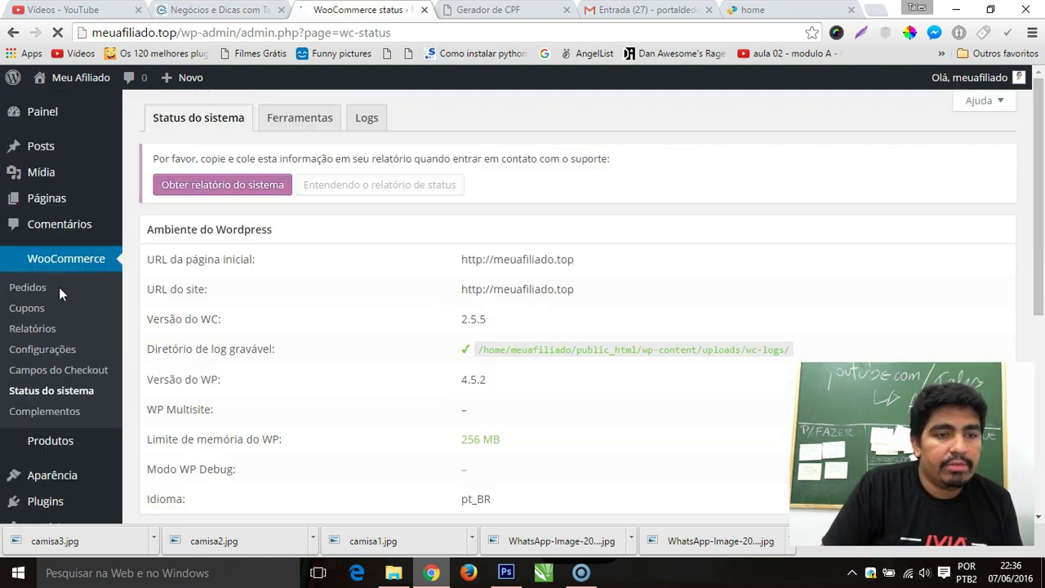
pyautogui.click(180, 279)
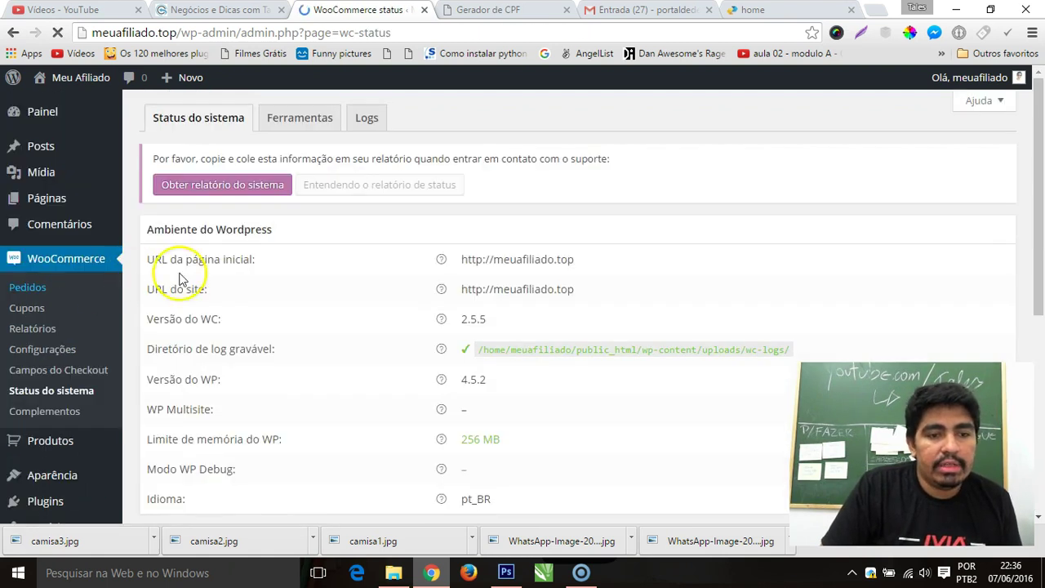
pyautogui.scroll(-12, 489, 280)
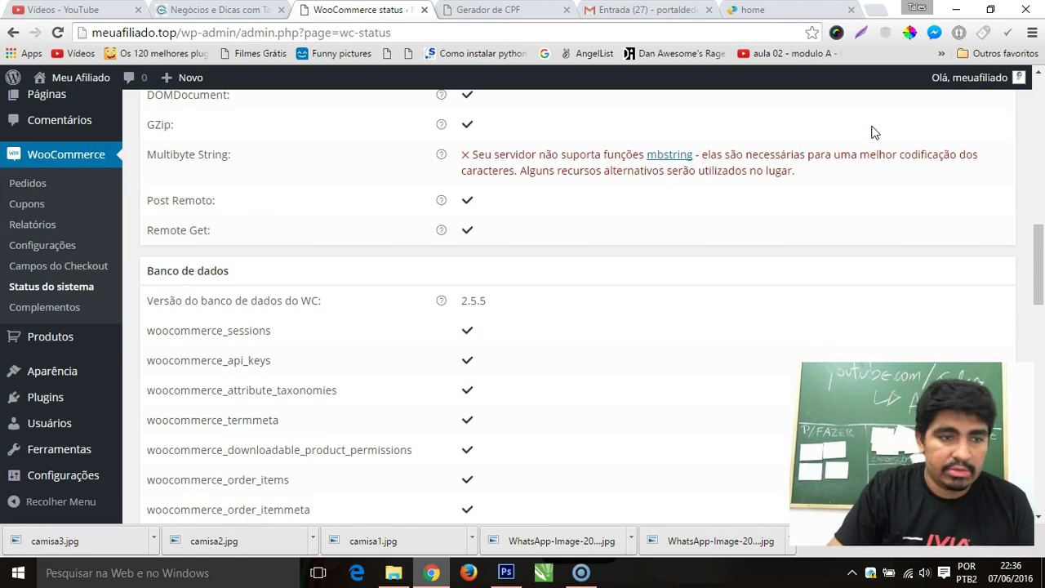
pyautogui.scroll(3, 676, 226)
pyautogui.scroll(5, 427, 351)
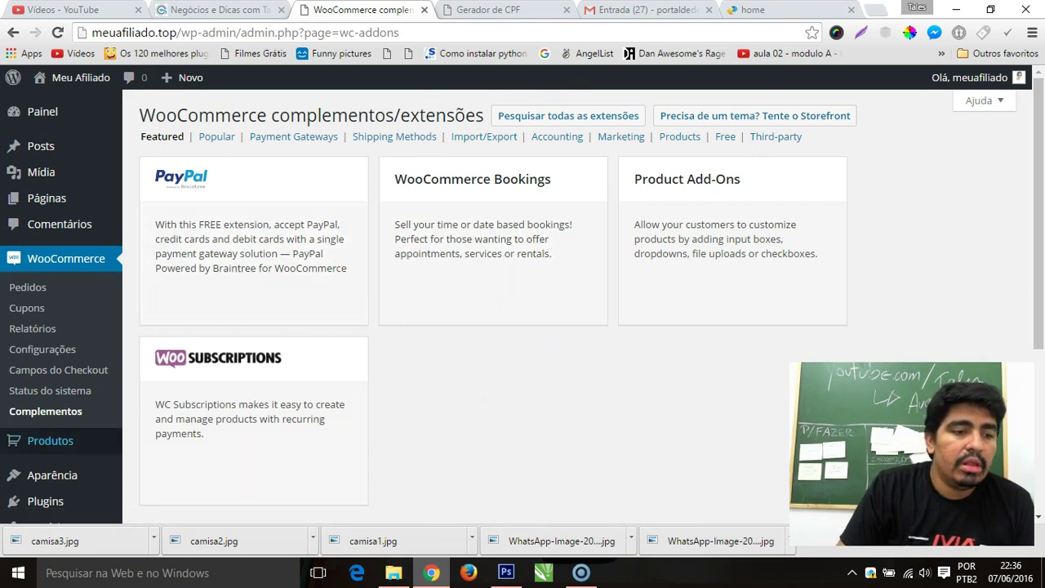
pyautogui.scroll(-1, 36, 351)
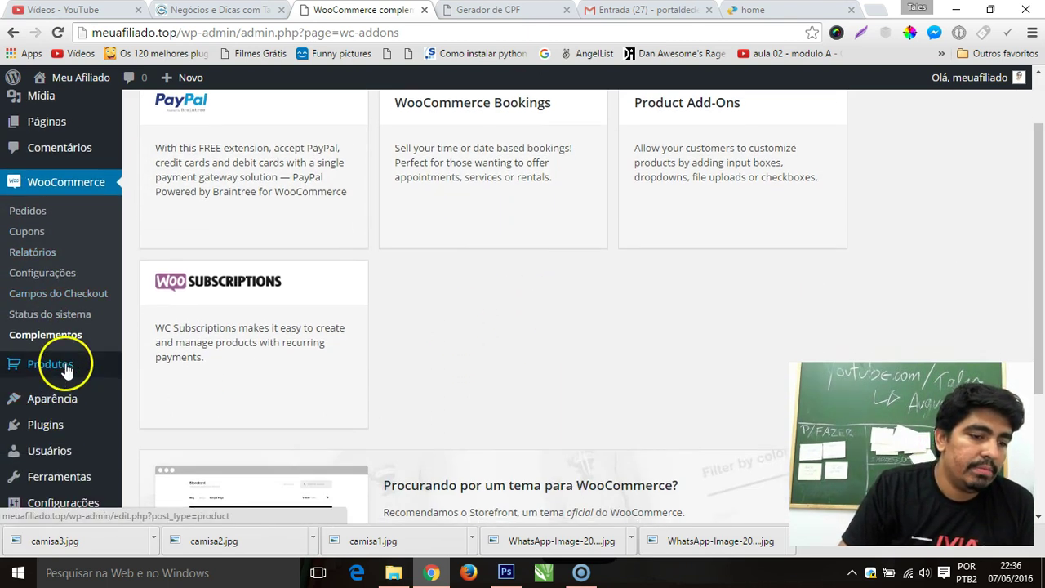
# View the store's product categories and product tags
pyautogui.moveTo(73, 366)
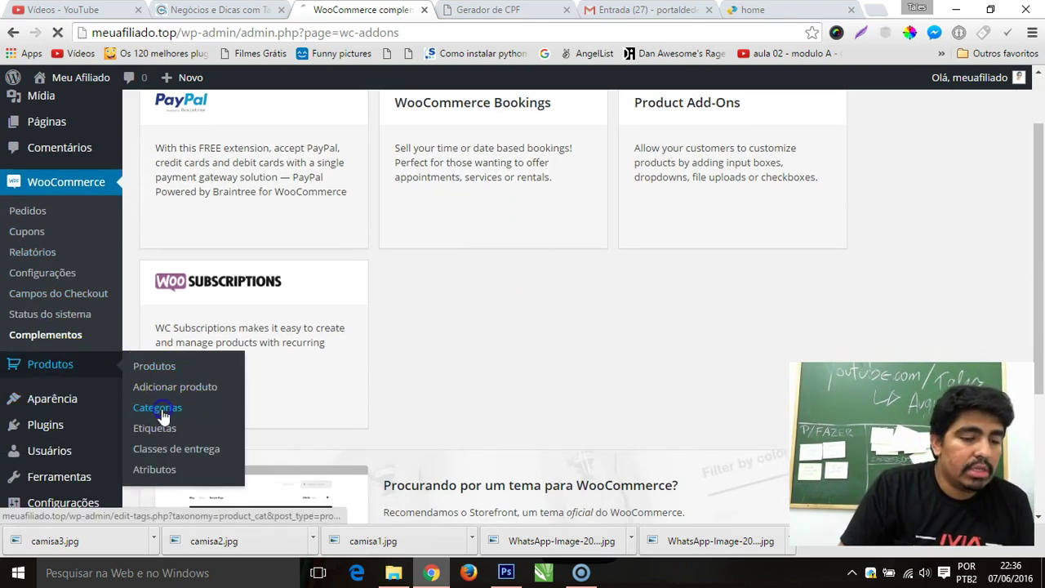
pyautogui.click(162, 410)
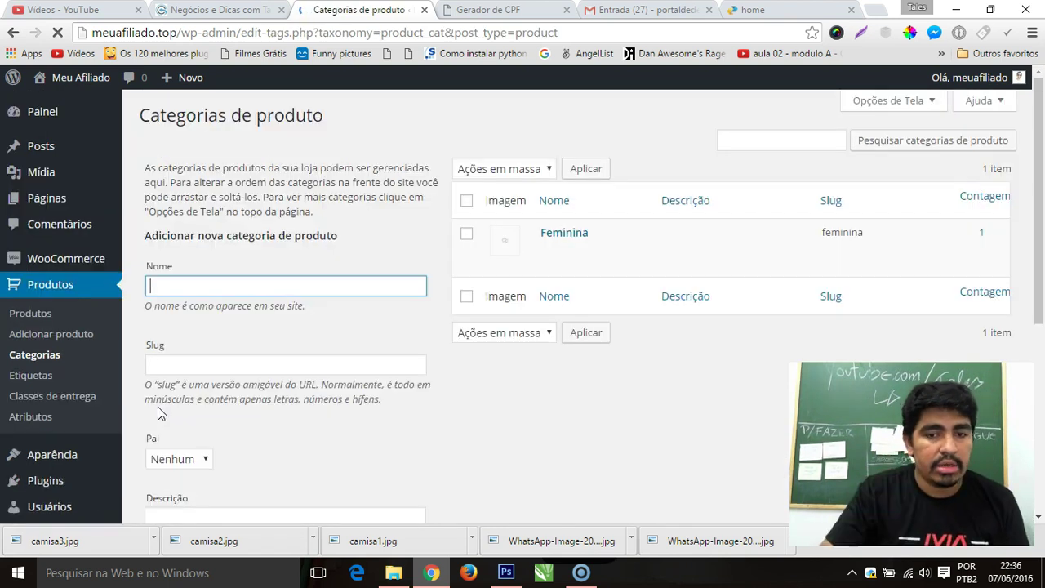
pyautogui.click(31, 375)
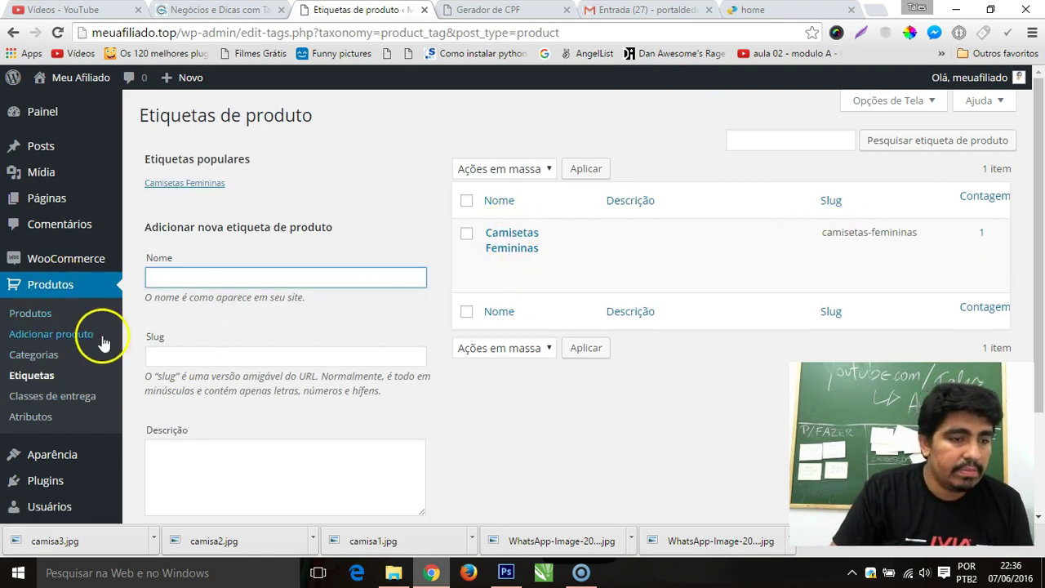
# Open the product shipping classes and read the explanation of how they group products
pyautogui.click(33, 396)
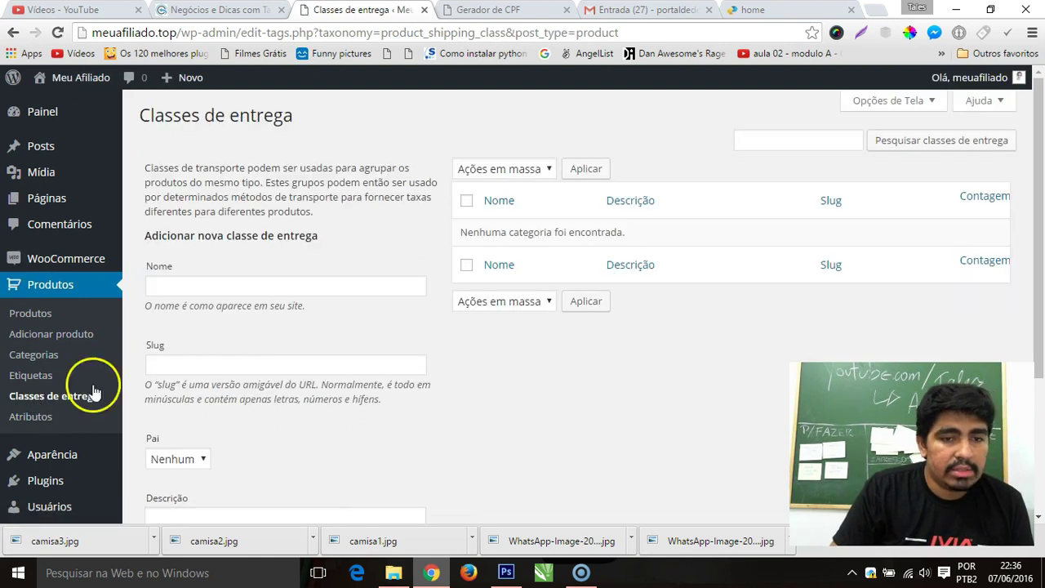
pyautogui.moveTo(152, 170); pyautogui.dragTo(359, 191)
pyautogui.click(263, 182)
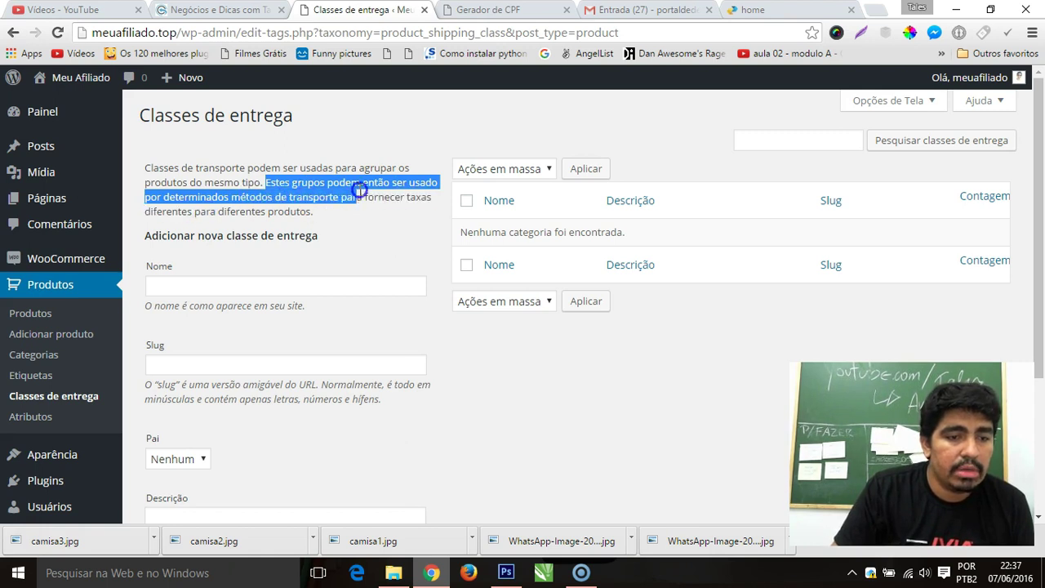
pyautogui.click(357, 220)
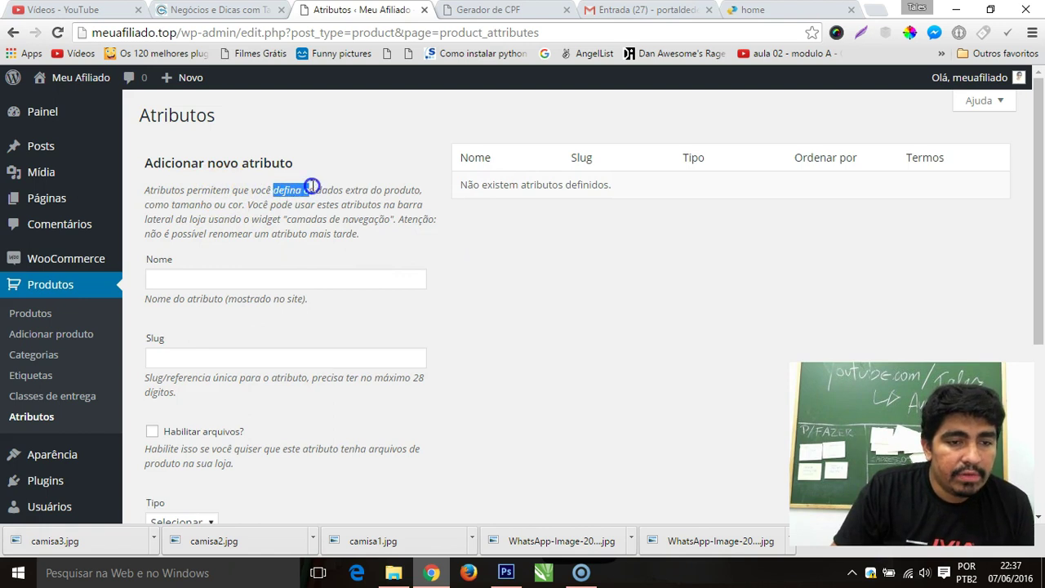
# Open the product attributes and read the explanation and options of the new attribute form
pyautogui.click(420, 187)
pyautogui.moveTo(173, 204); pyautogui.dragTo(228, 204)
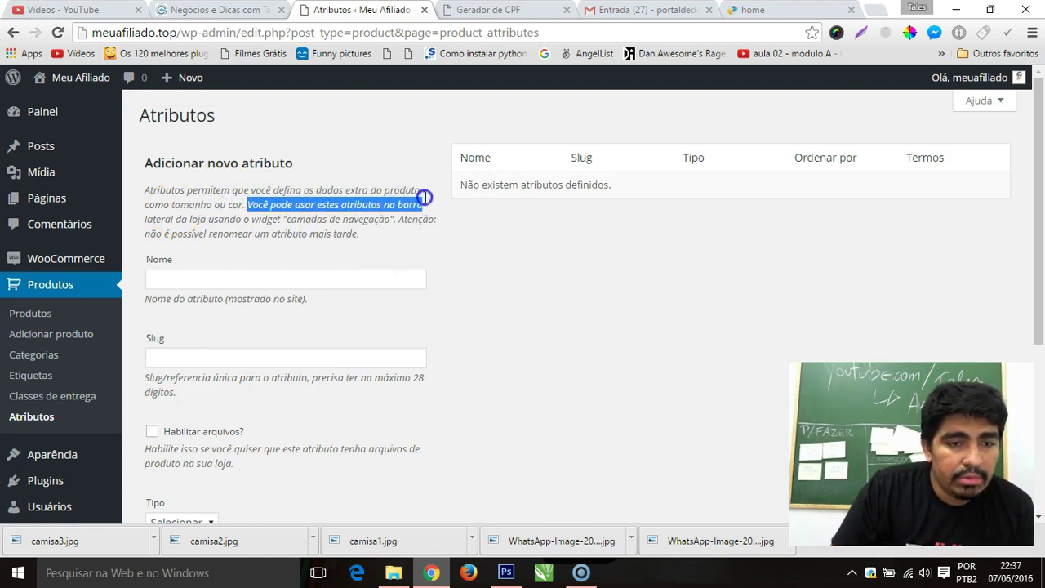
pyautogui.moveTo(400, 208); pyautogui.dragTo(420, 228)
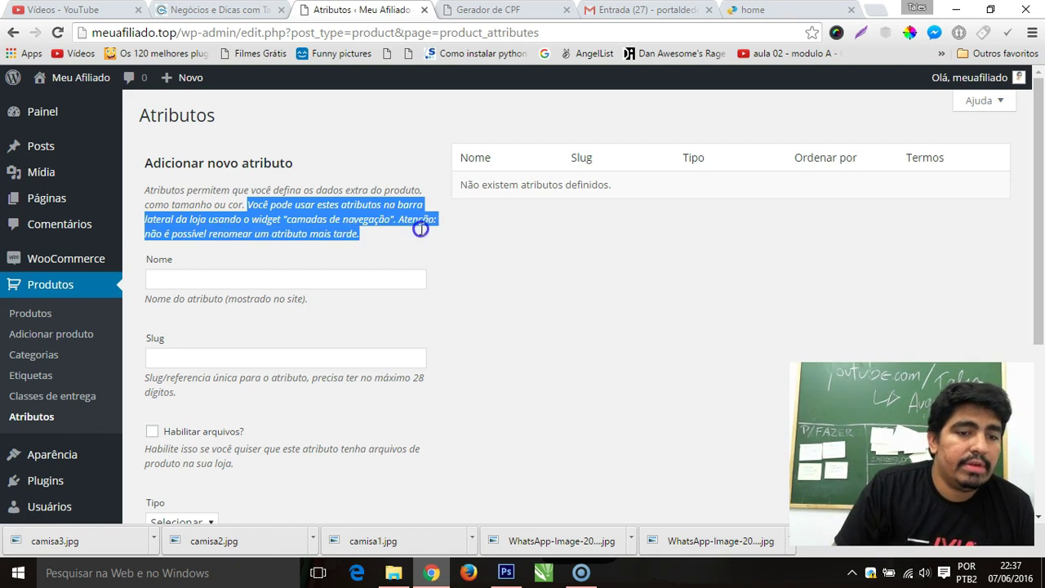
pyautogui.moveTo(182, 233); pyautogui.dragTo(361, 234)
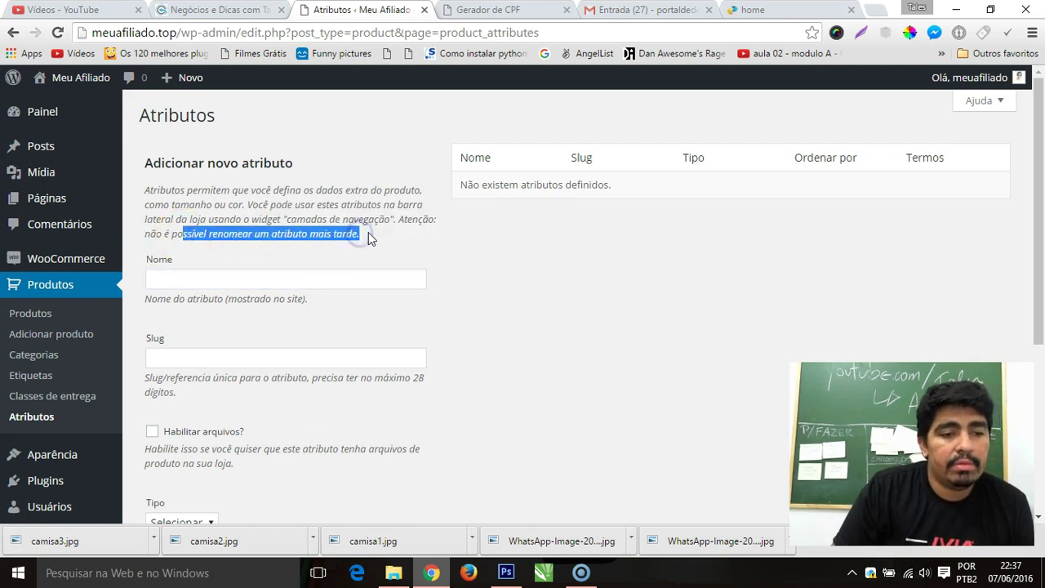
pyautogui.scroll(-2, 368, 235)
pyautogui.scroll(-2, 368, 235)
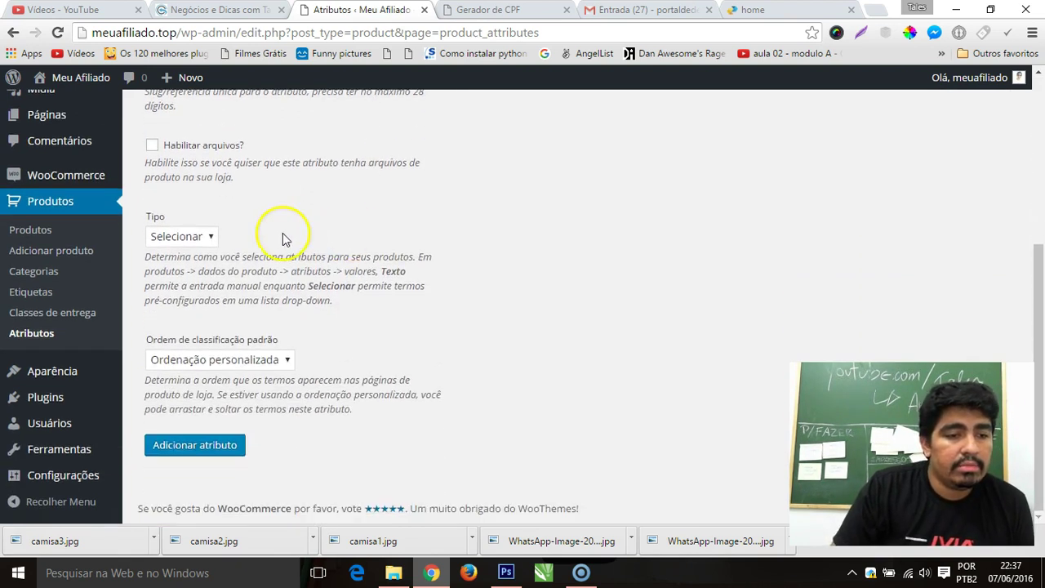
# Name the new product attribute "Tamanho" and enter "G" as its slug
pyautogui.scroll(3, 280, 237)
pyautogui.click(173, 228)
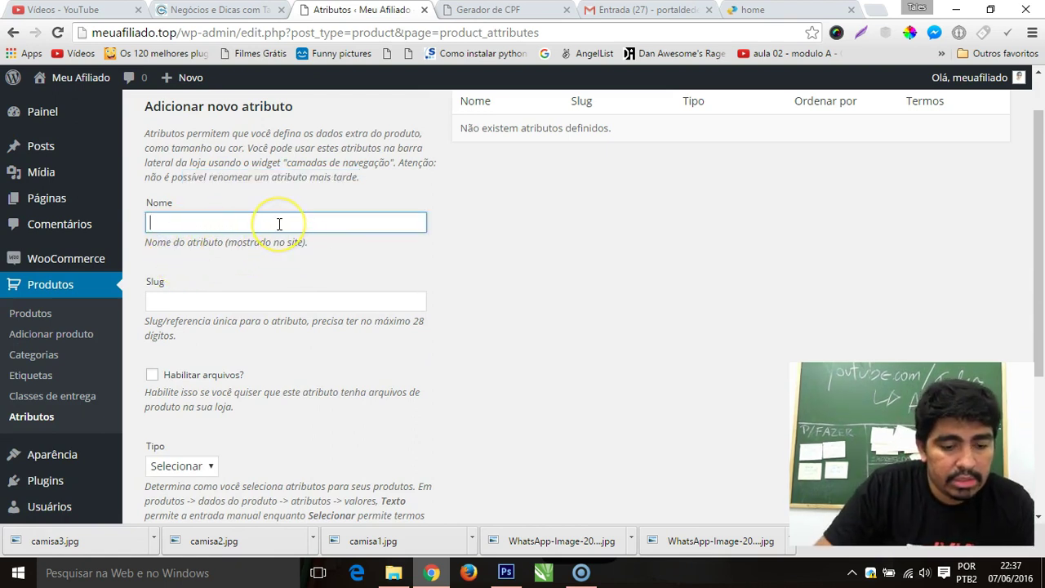
pyautogui.write('Tamanho')
pyautogui.press('Tab')
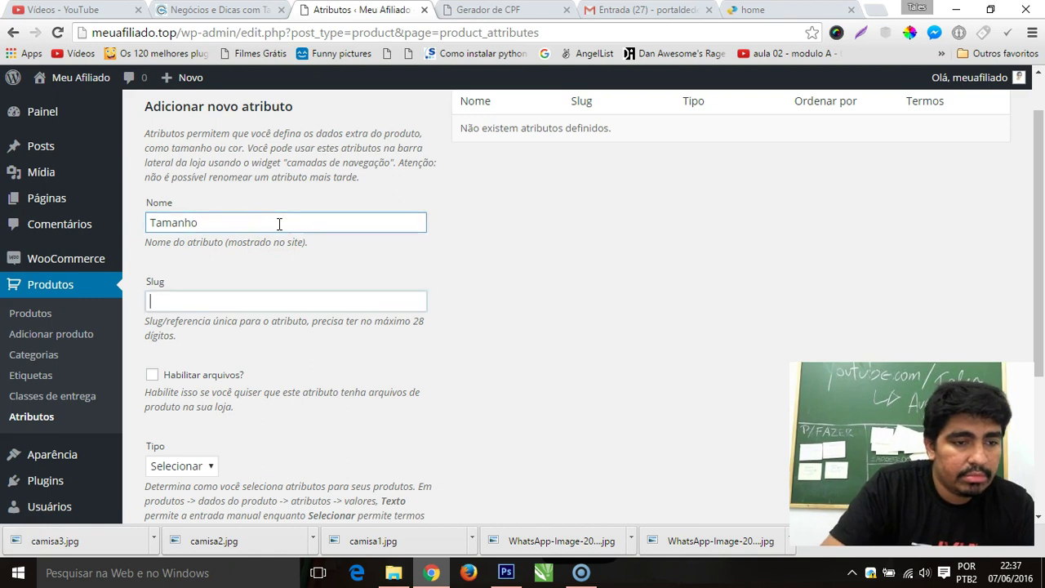
pyautogui.scroll(-1, 261, 241)
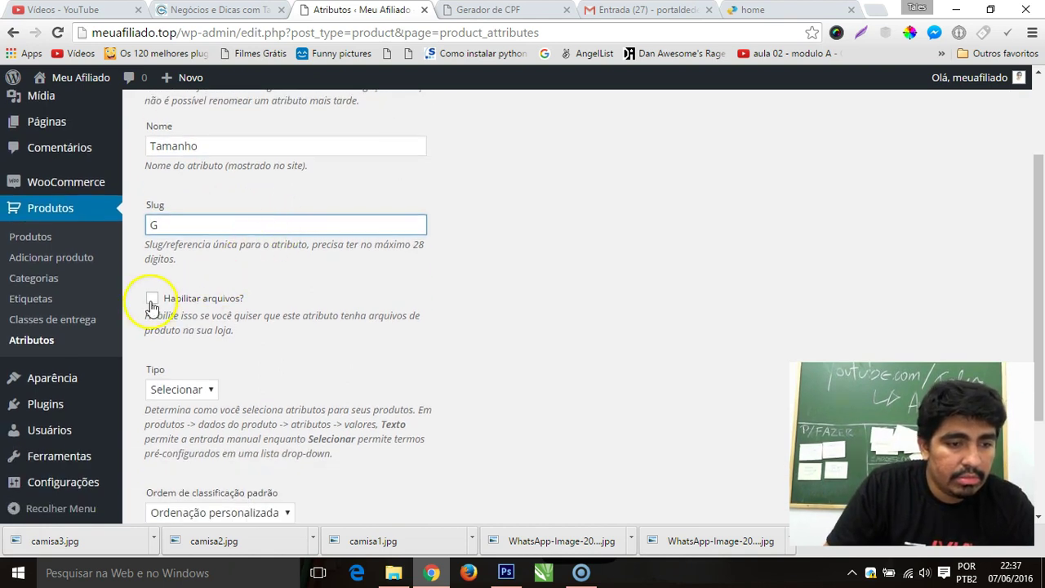
# Set the attribute's type to Texto with custom sort order (Ordenação personalizada) and add the attribute
pyautogui.scroll(-2, 173, 301)
pyautogui.moveTo(175, 258); pyautogui.dragTo(186, 243)
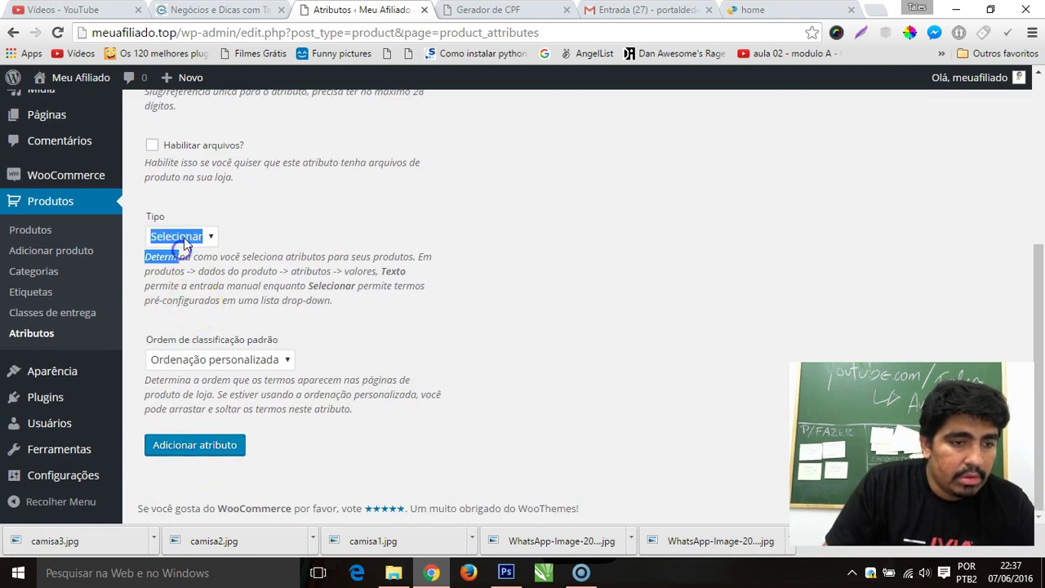
pyautogui.click(174, 270)
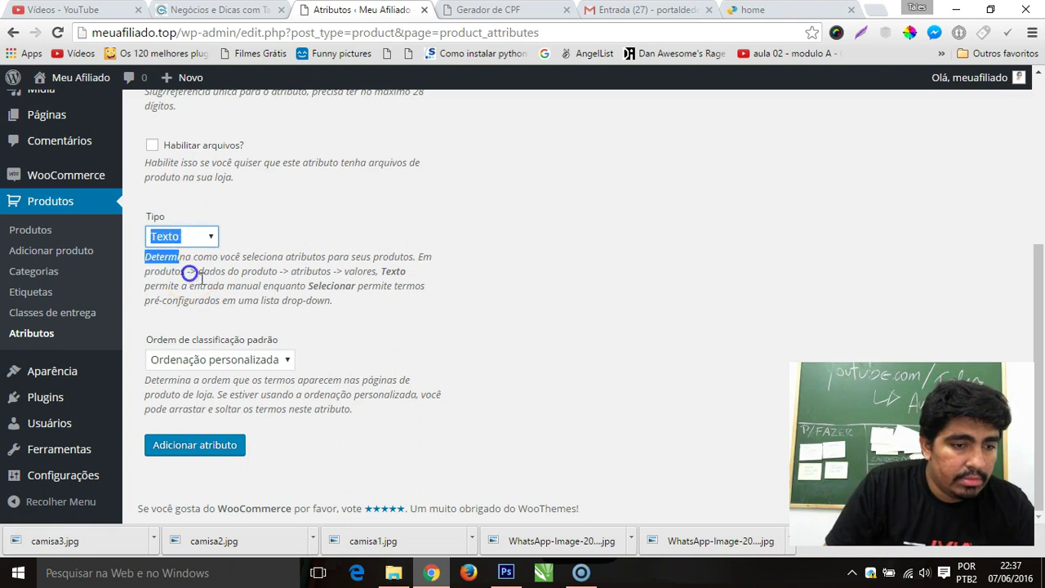
pyautogui.click(245, 358)
pyautogui.click(277, 287)
pyautogui.click(200, 447)
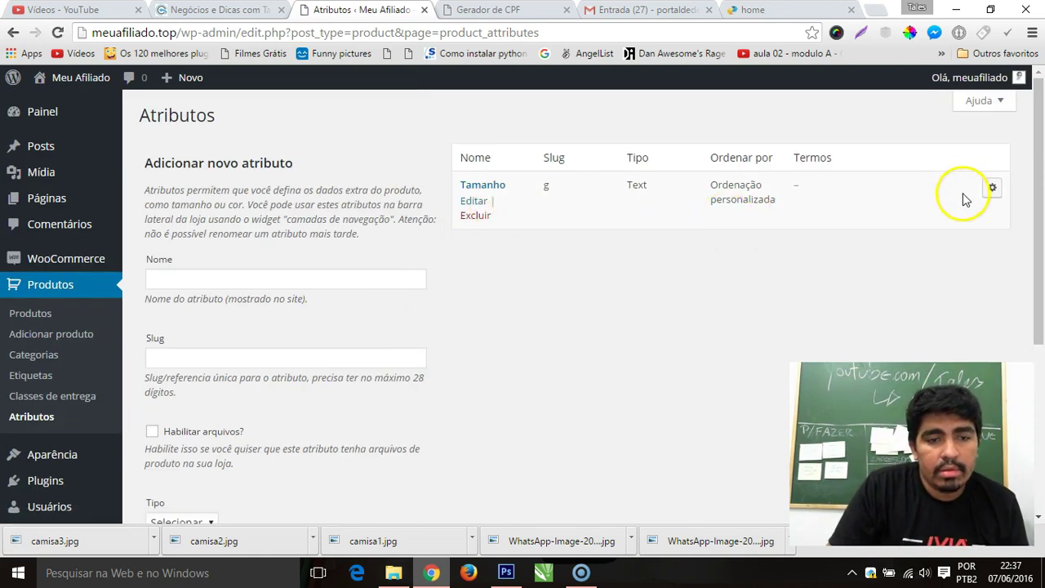
# Open the term configuration page of the "Tamanho" attribute
pyautogui.click(992, 190)
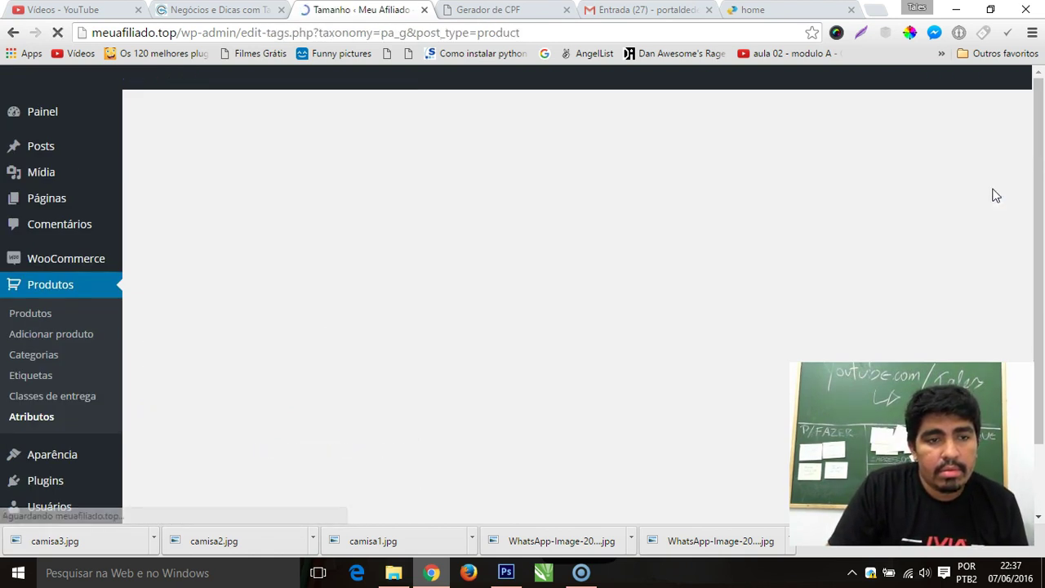
pyautogui.scroll(-2, 411, 202)
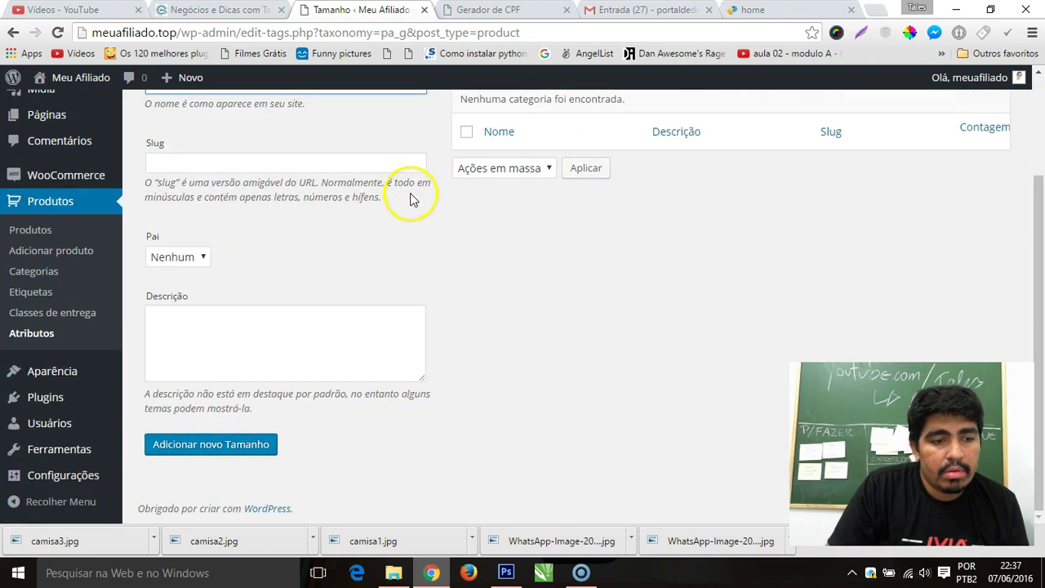
pyautogui.scroll(2, 411, 200)
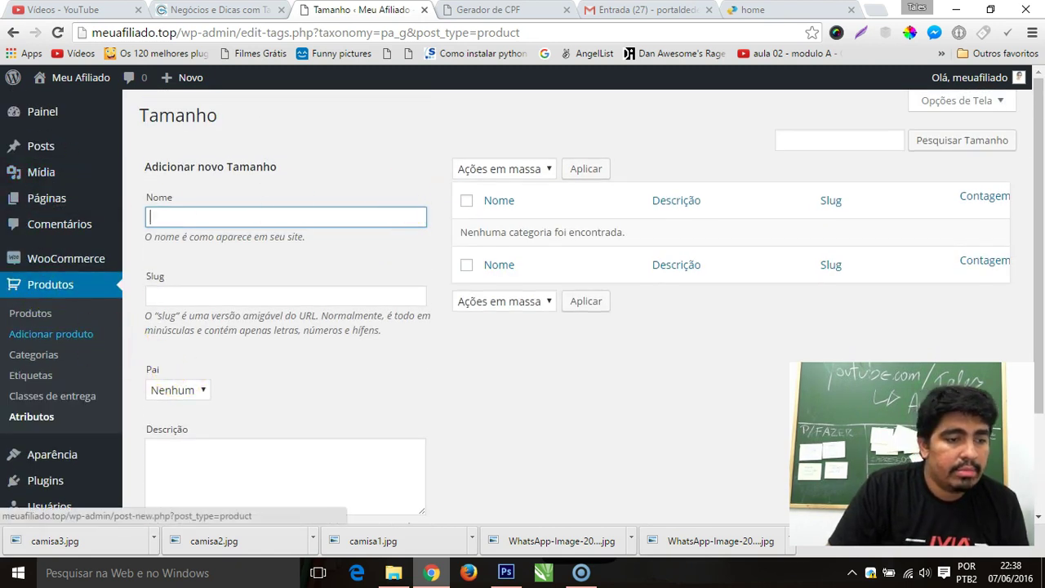
pyautogui.click(30, 315)
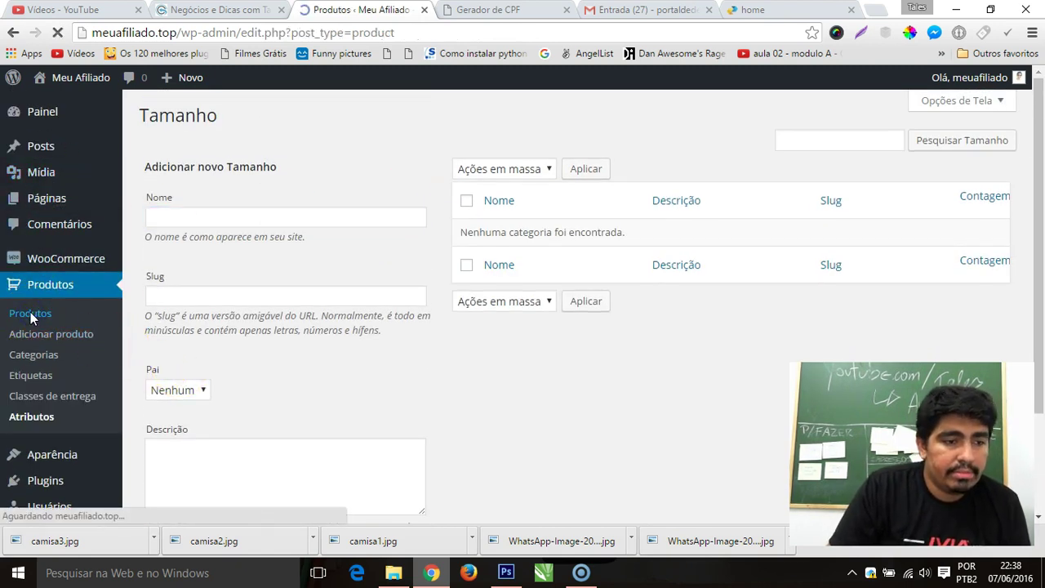
pyautogui.click(13, 34)
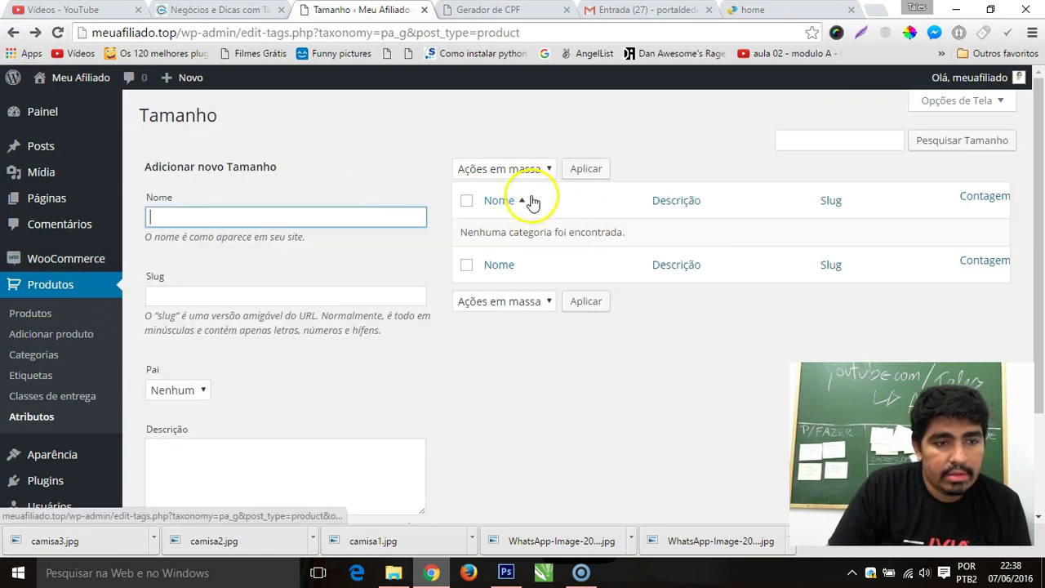
# Examine the form for adding "Tamanho" terms, including the slug explanation, parent and description fields
pyautogui.scroll(-2, 329, 211)
pyautogui.scroll(1, 413, 222)
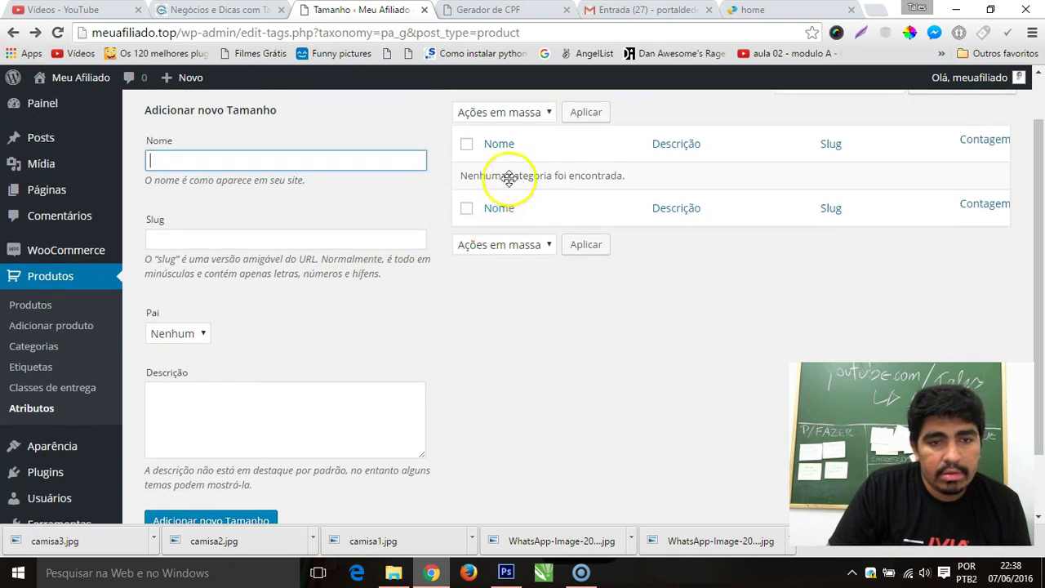
pyautogui.scroll(1, 509, 178)
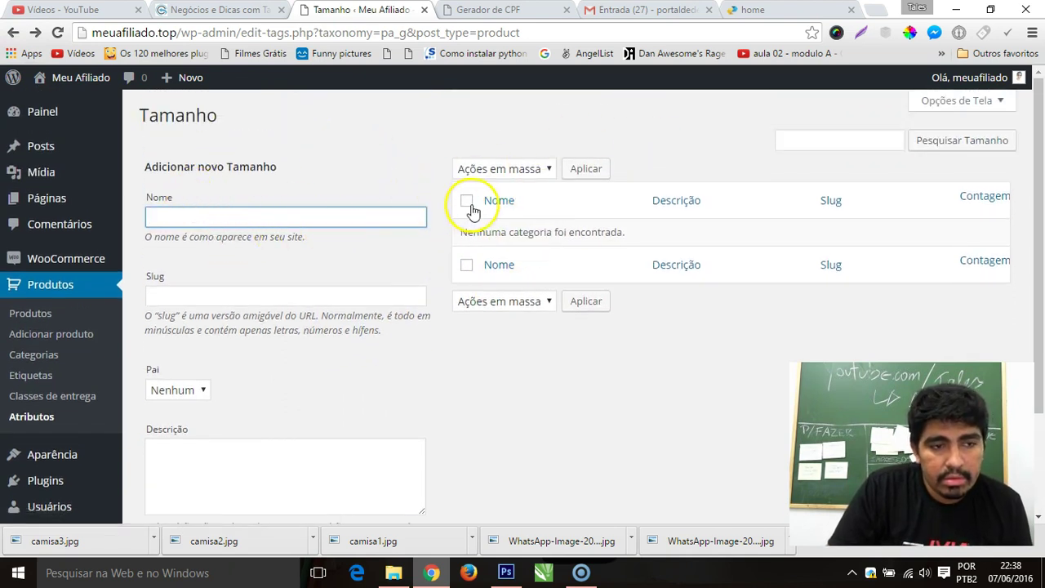
pyautogui.moveTo(241, 316); pyautogui.dragTo(382, 327)
pyautogui.click(418, 336)
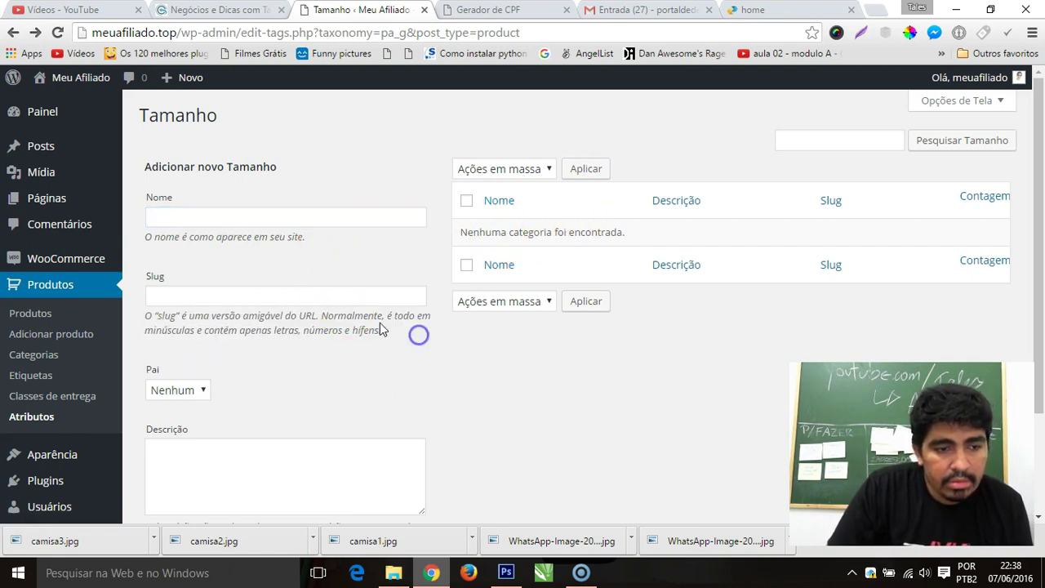
pyautogui.scroll(-2, 326, 310)
pyautogui.scroll(2, 369, 304)
pyautogui.scroll(-2, 320, 401)
pyautogui.scroll(2, 261, 331)
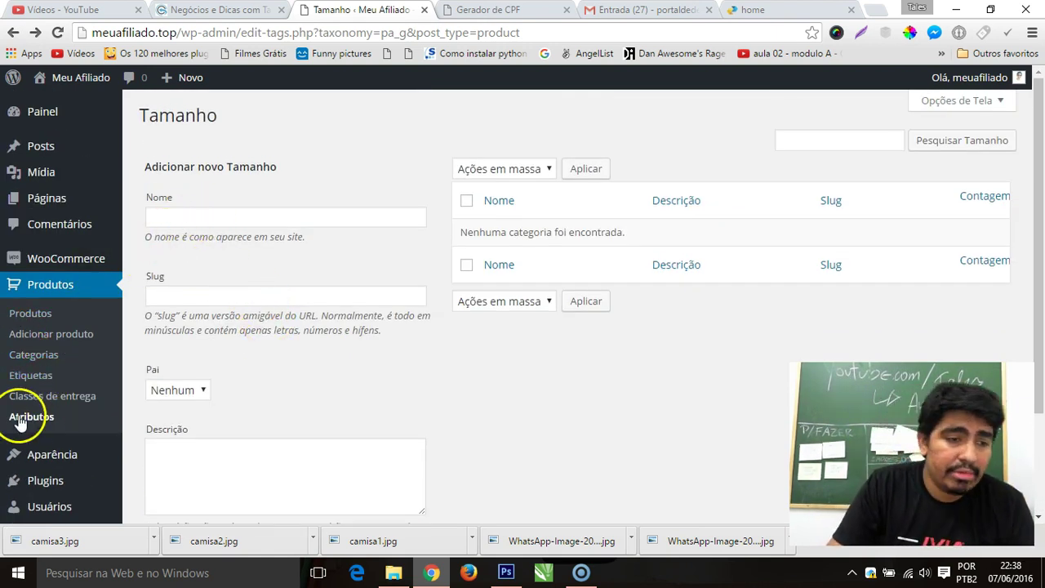
# Add a term named "P" to the "Tamanho" attribute
pyautogui.click(195, 217)
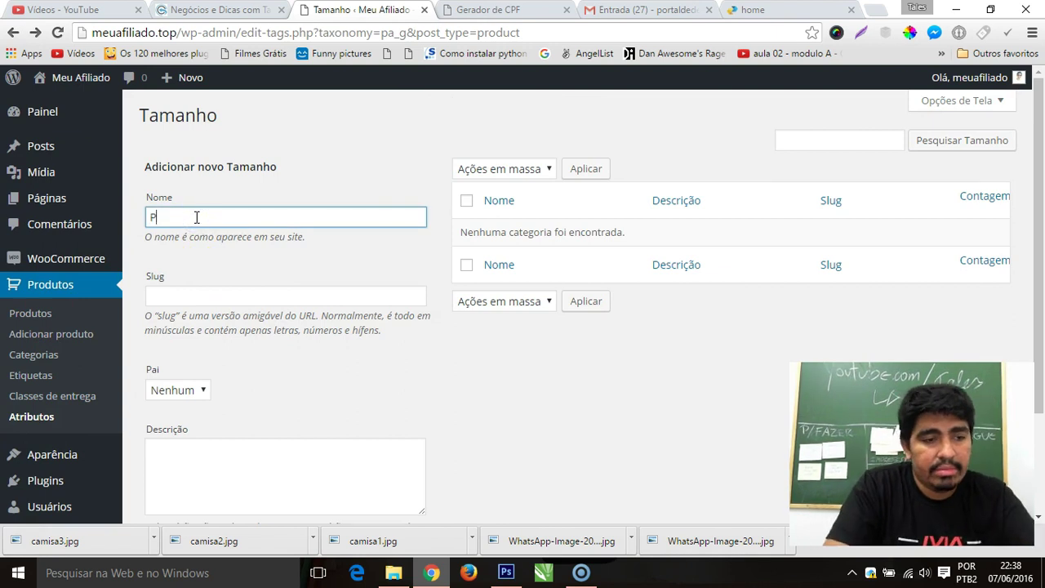
pyautogui.write('P')
pyautogui.scroll(-2, 199, 214)
pyautogui.click(238, 444)
# Add a term named "M" to the "Tamanho" attribute
pyautogui.scroll(1, 360, 261)
pyautogui.click(232, 163)
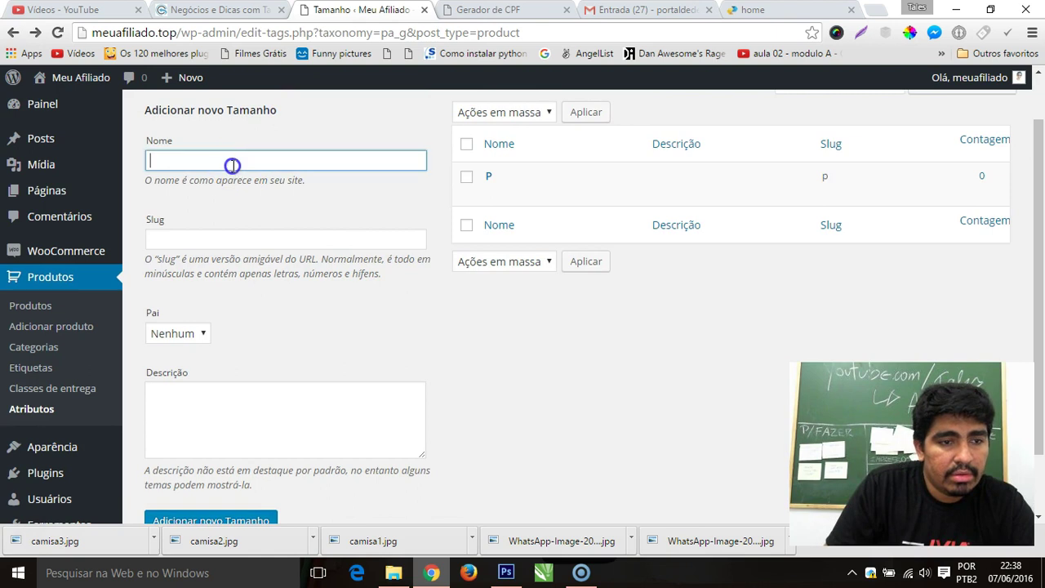
pyautogui.write('M')
pyautogui.scroll(-1, 221, 401)
pyautogui.click(214, 448)
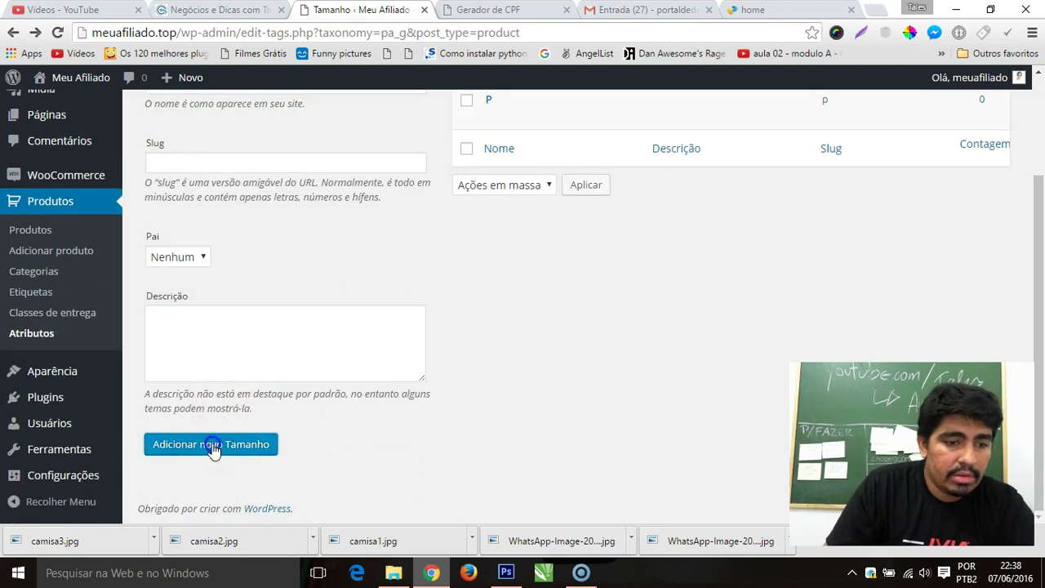
# Add a term named "G" to the "Tamanho" attribute
pyautogui.scroll(2, 264, 416)
pyautogui.scroll(-2, 245, 282)
pyautogui.scroll(2, 212, 287)
pyautogui.click(192, 218)
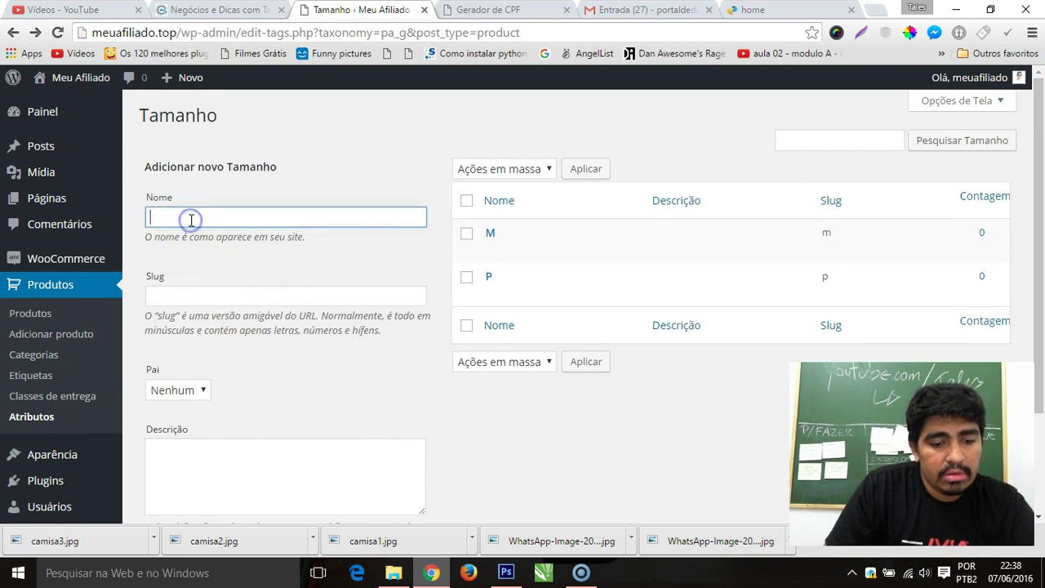
pyautogui.write('G')
pyautogui.scroll(-2, 205, 259)
pyautogui.click(230, 455)
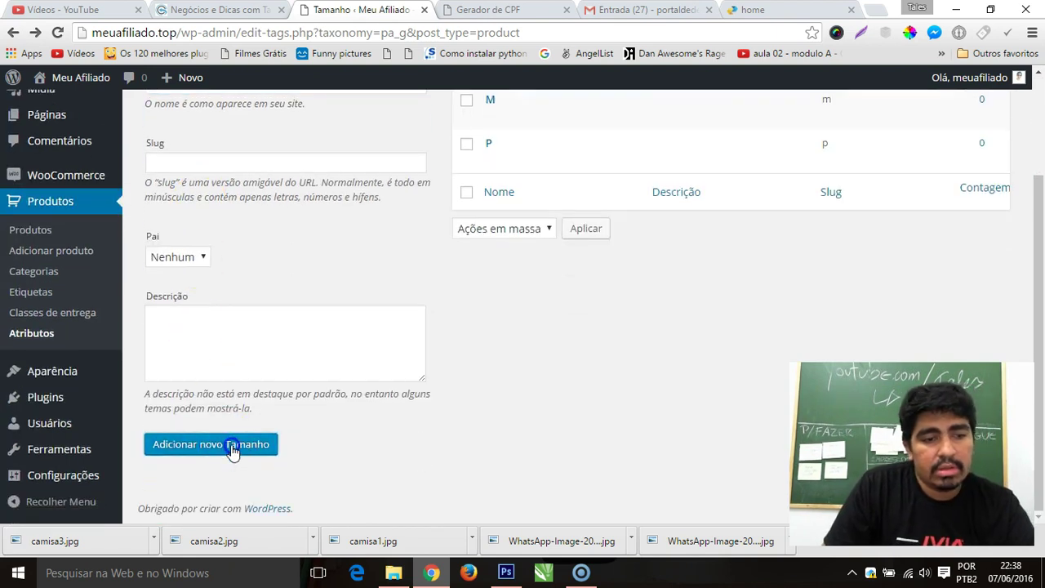
# Review the list of "Tamanho" terms and open the list of products that use size "G"
pyautogui.scroll(1, 357, 354)
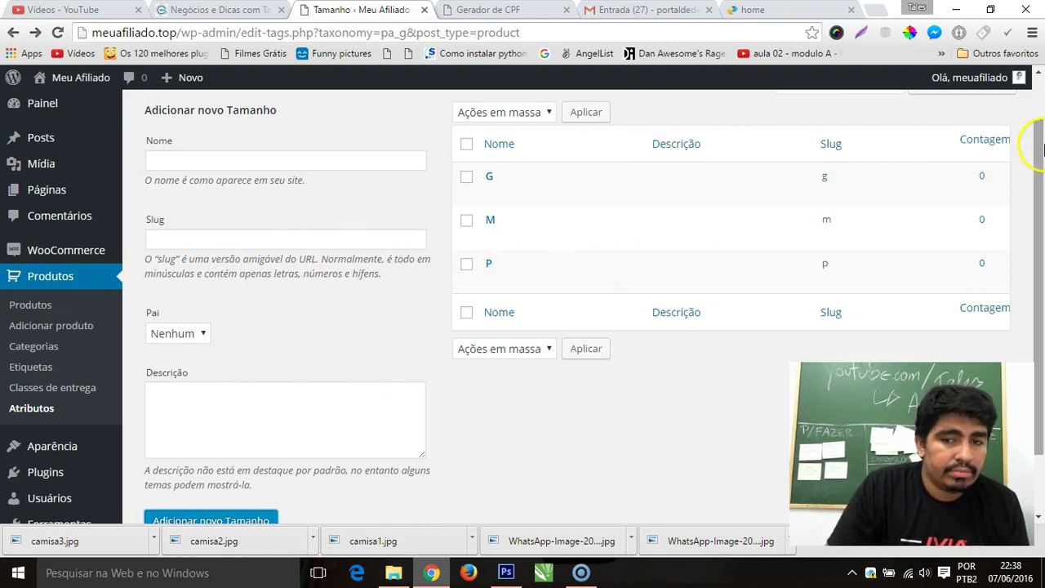
pyautogui.moveTo(481, 216)
pyautogui.click(981, 178)
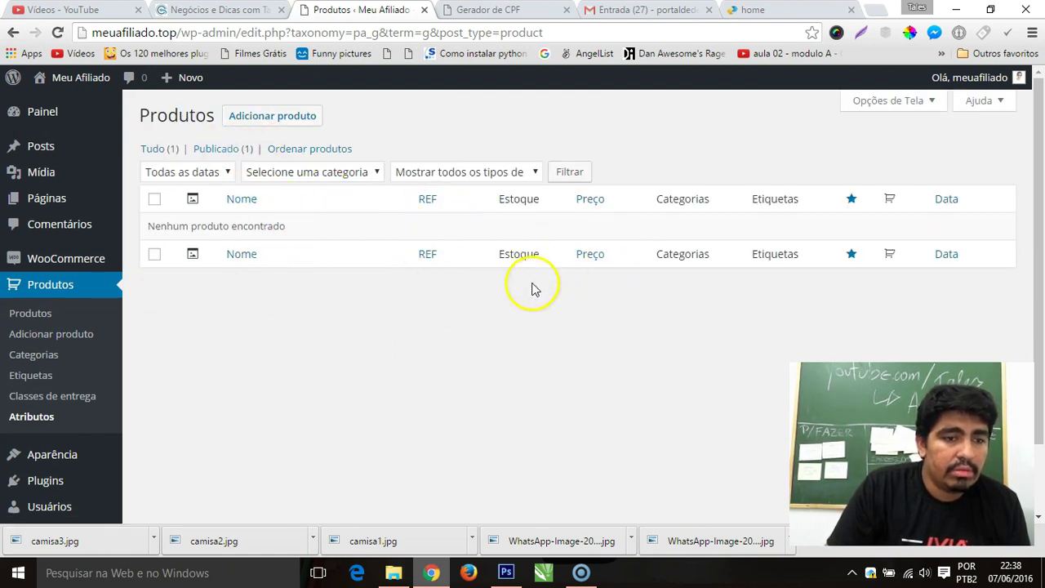
# Open the product "Camiseta Mulher Maravilha" for editing and go to its product data section
pyautogui.click(32, 318)
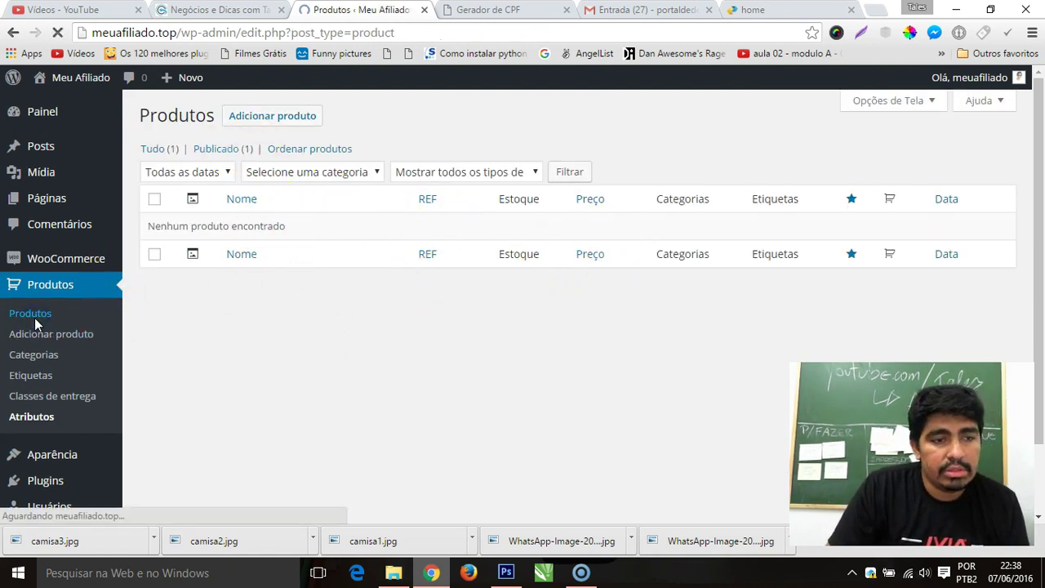
pyautogui.click(245, 258)
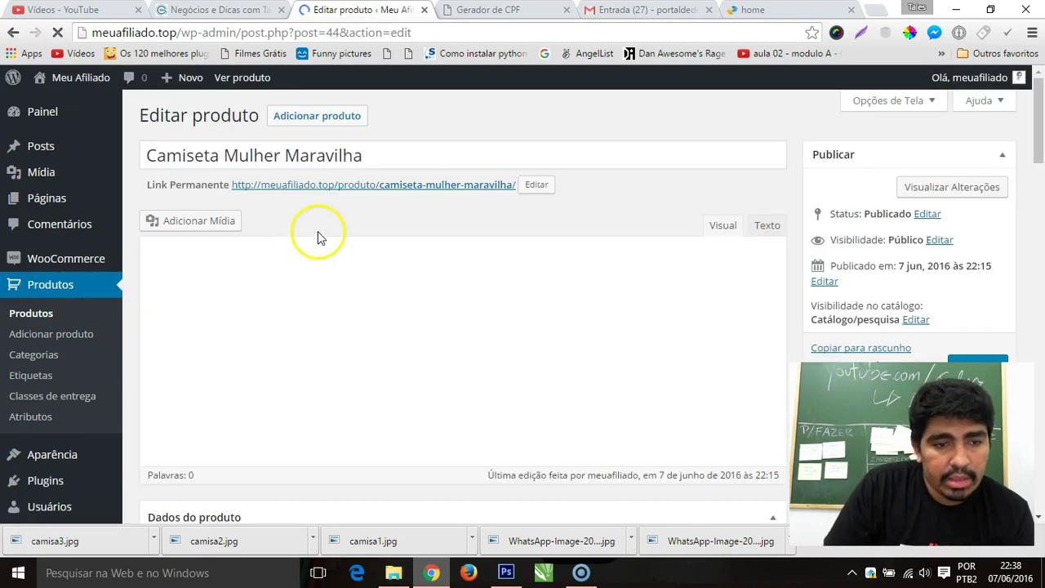
pyautogui.scroll(-5, 331, 235)
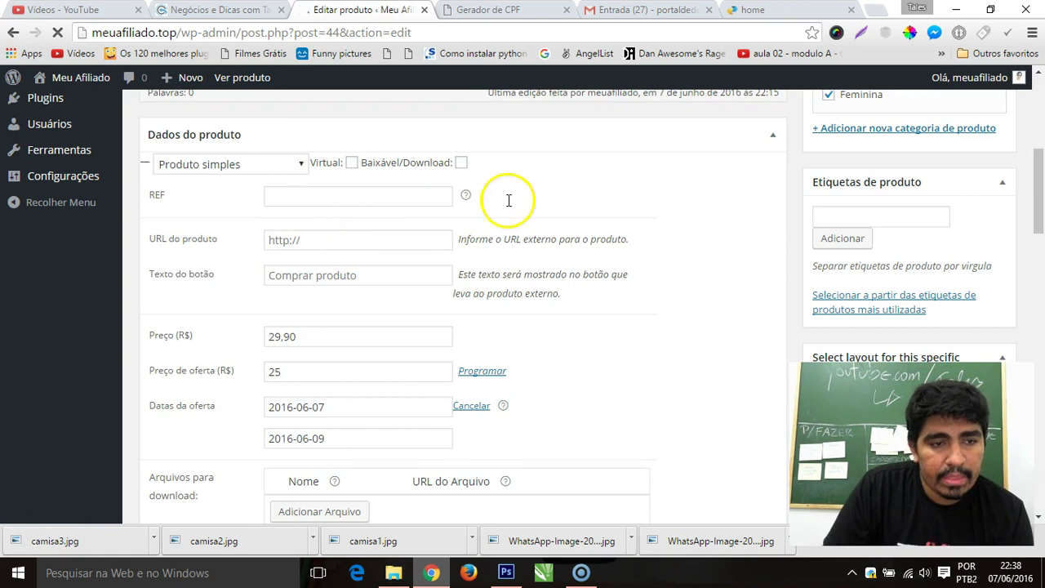
pyautogui.scroll(-5, 457, 260)
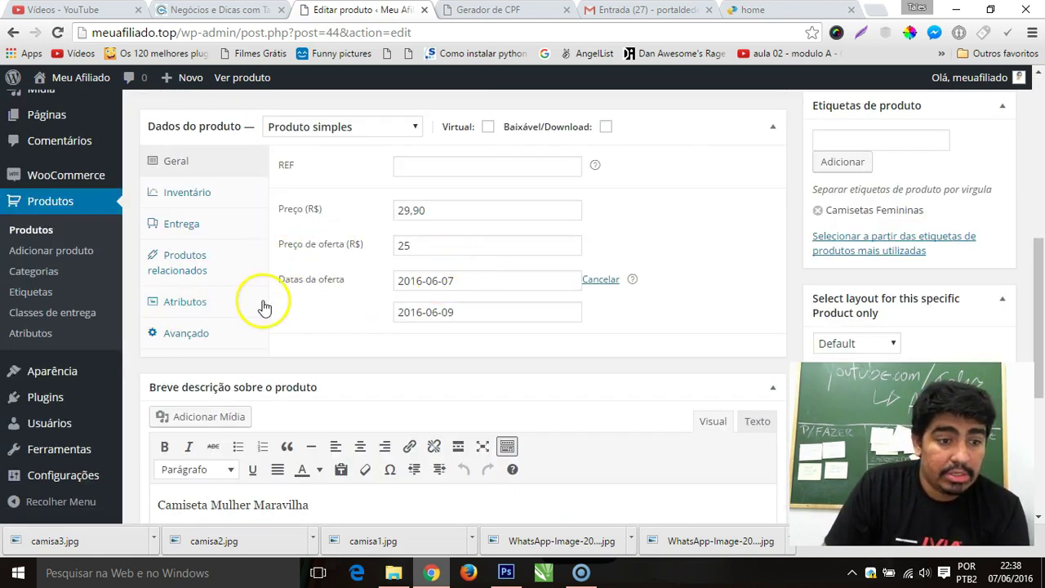
# Add the "Tamanho" attribute to the shirt's product data and save the attributes
pyautogui.click(190, 302)
pyautogui.click(438, 166)
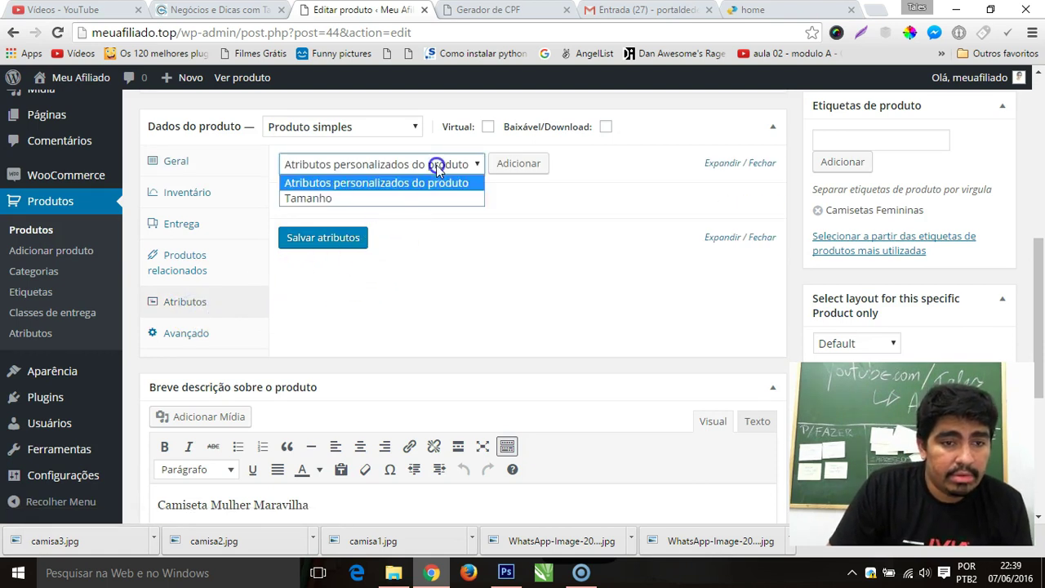
pyautogui.click(334, 202)
pyautogui.click(513, 166)
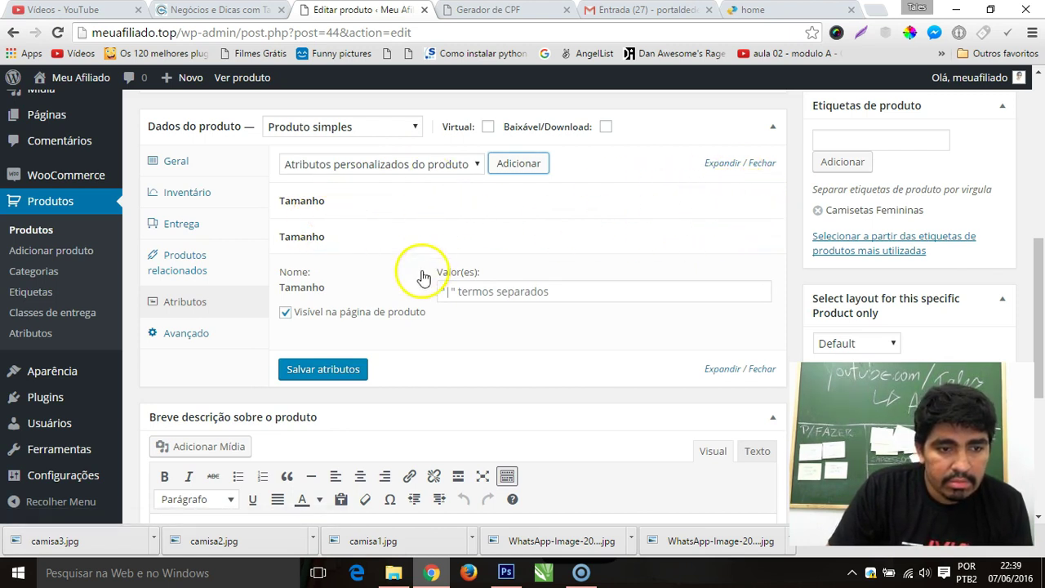
pyautogui.click(319, 365)
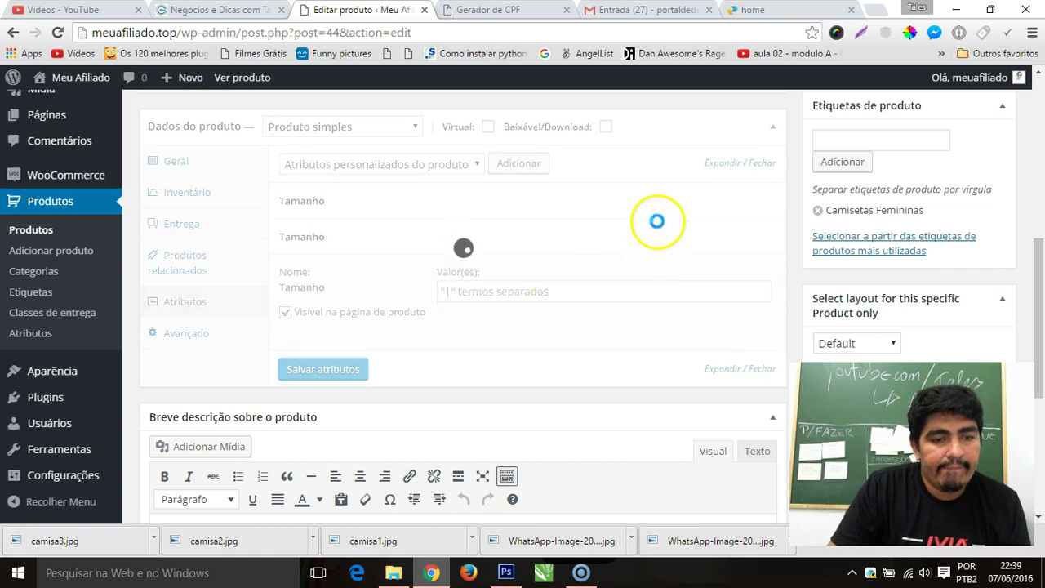
# Update the published product "Camiseta Mulher Maravilha" to save its changes
pyautogui.scroll(2, 894, 247)
pyautogui.scroll(3, 923, 242)
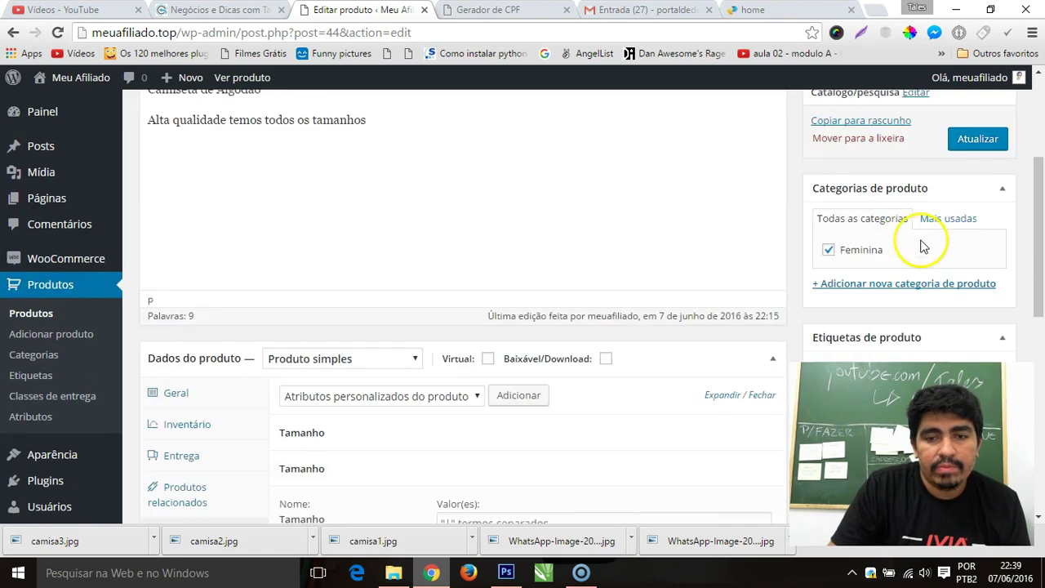
pyautogui.click(985, 289)
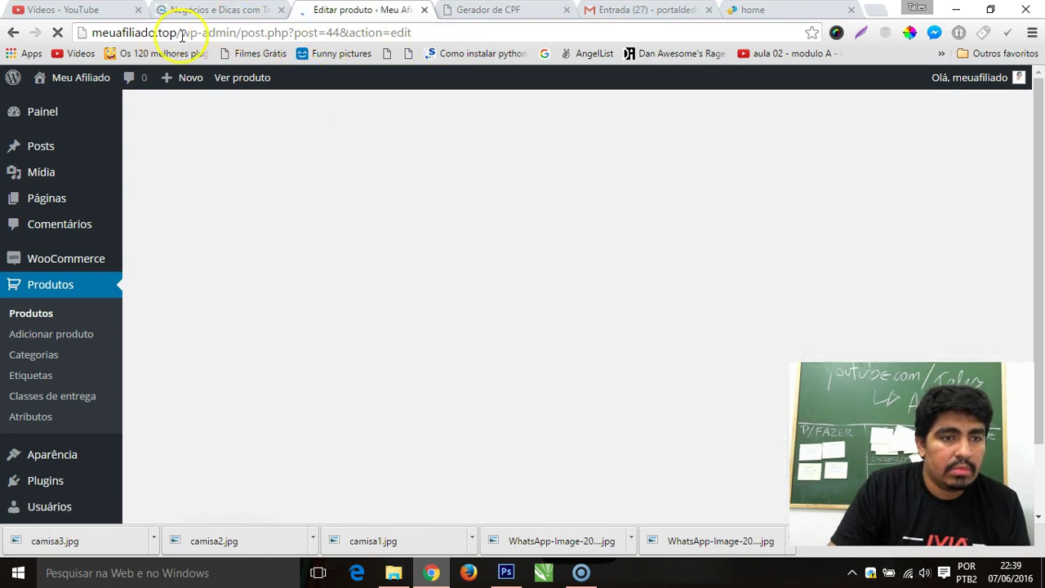
# Go to the public store page and open the "Camiseta Mulher Maravilha" product
pyautogui.moveTo(180, 33); pyautogui.dragTo(570, 41)
pyautogui.press('BackSpace')
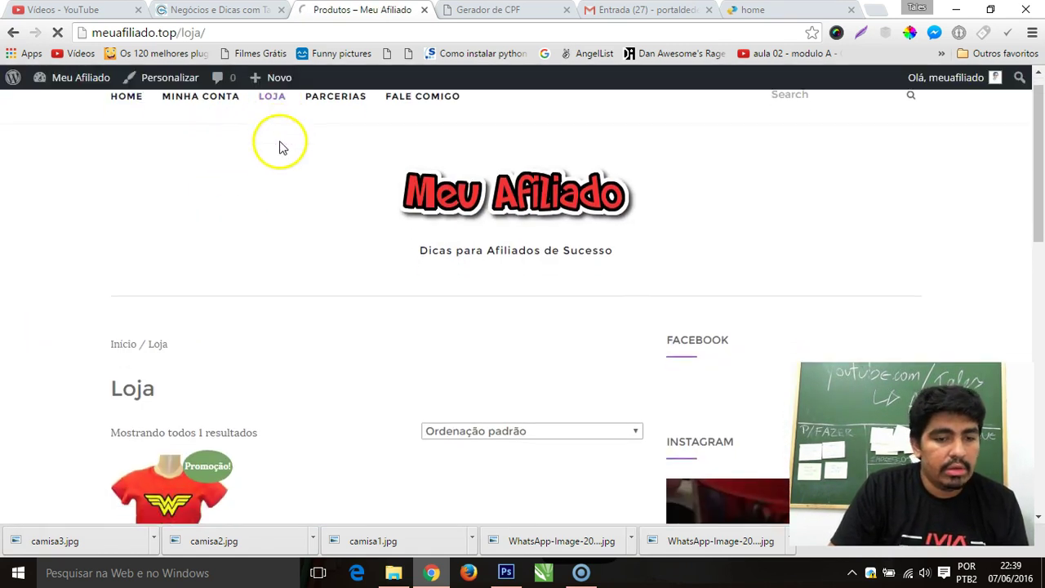
pyautogui.scroll(-4, 361, 170)
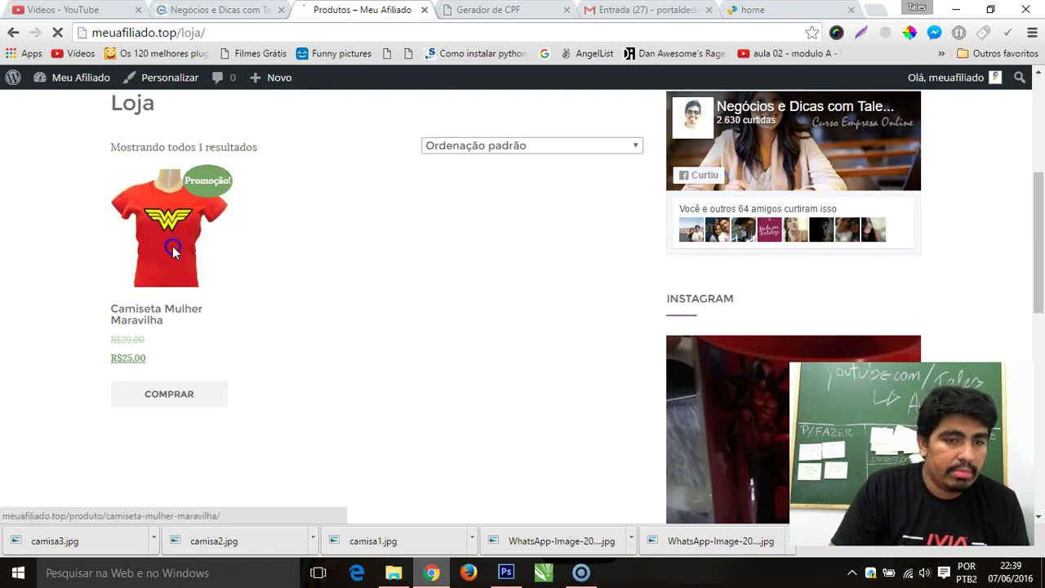
pyautogui.scroll(-2, 338, 208)
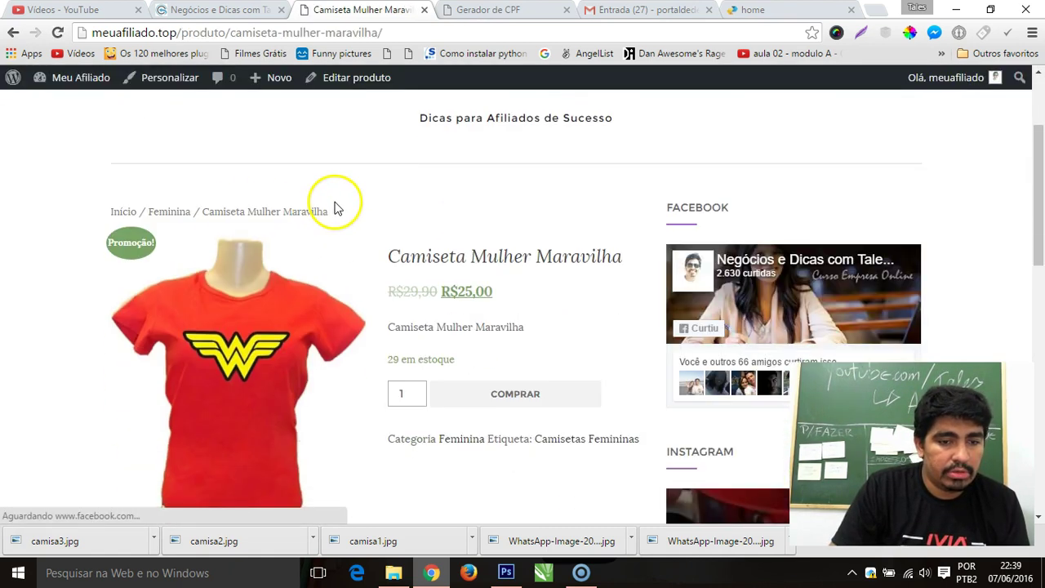
# Examine the shirt's store page and its additional information for the available sizes
pyautogui.scroll(-5, 337, 208)
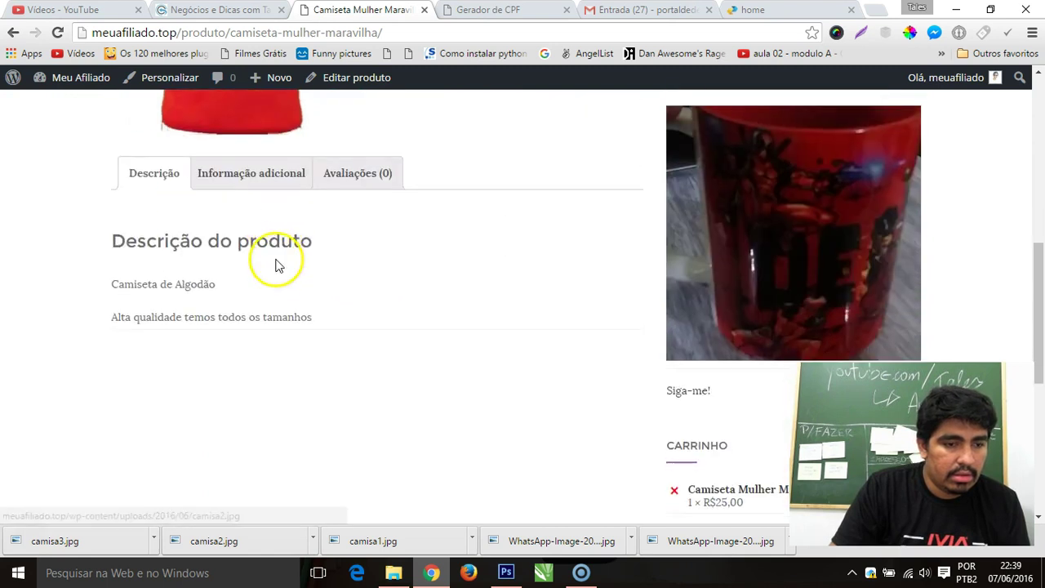
pyautogui.scroll(4, 261, 217)
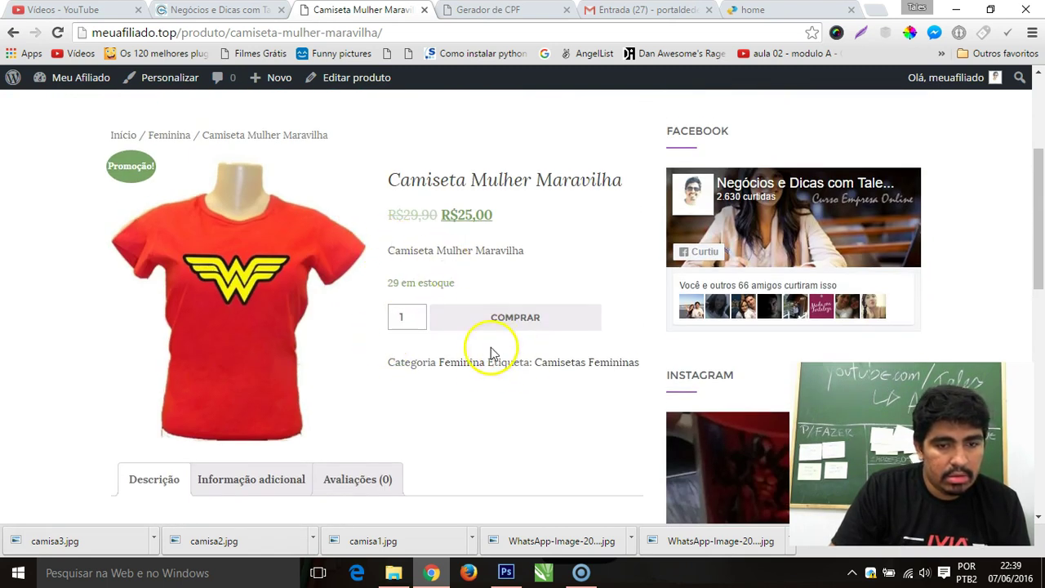
pyautogui.scroll(1, 372, 254)
pyautogui.scroll(-4, 217, 245)
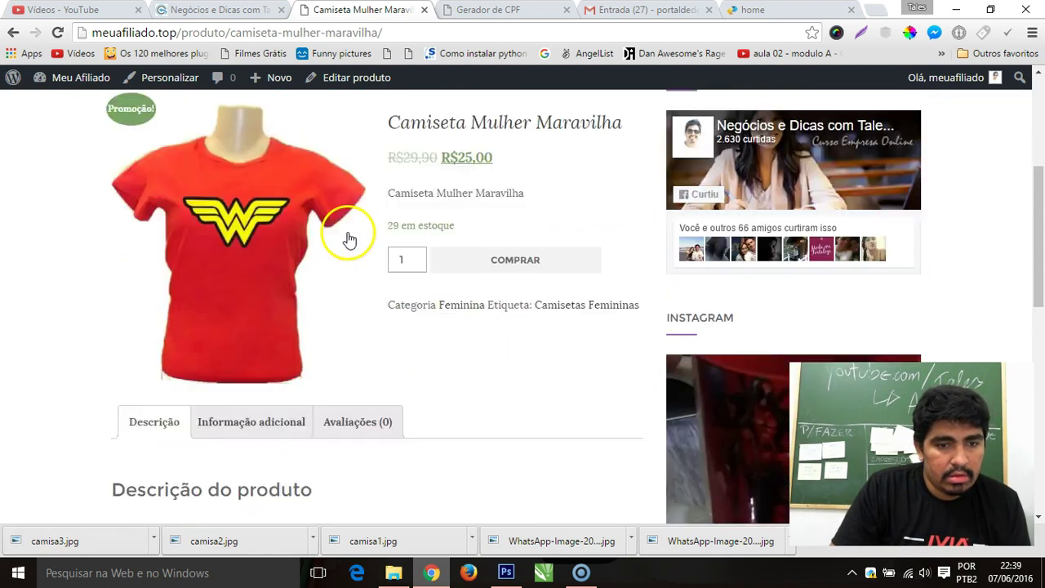
pyautogui.click(226, 256)
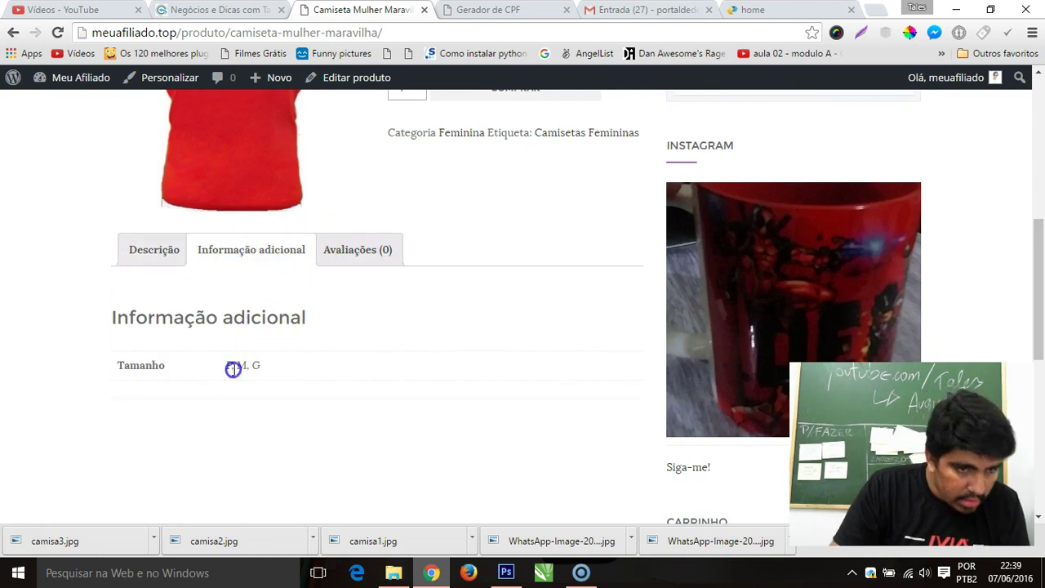
# Open the shopping cart and review its product line, coupon discount and totals
pyautogui.scroll(-5, 299, 296)
pyautogui.scroll(2, 348, 261)
pyautogui.scroll(-4, 387, 245)
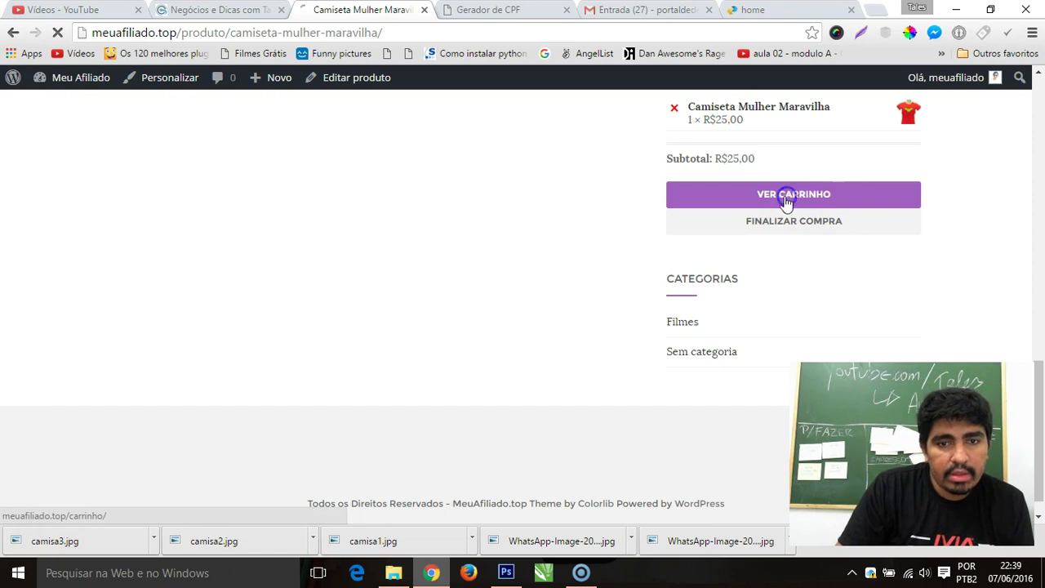
pyautogui.scroll(-2, 303, 218)
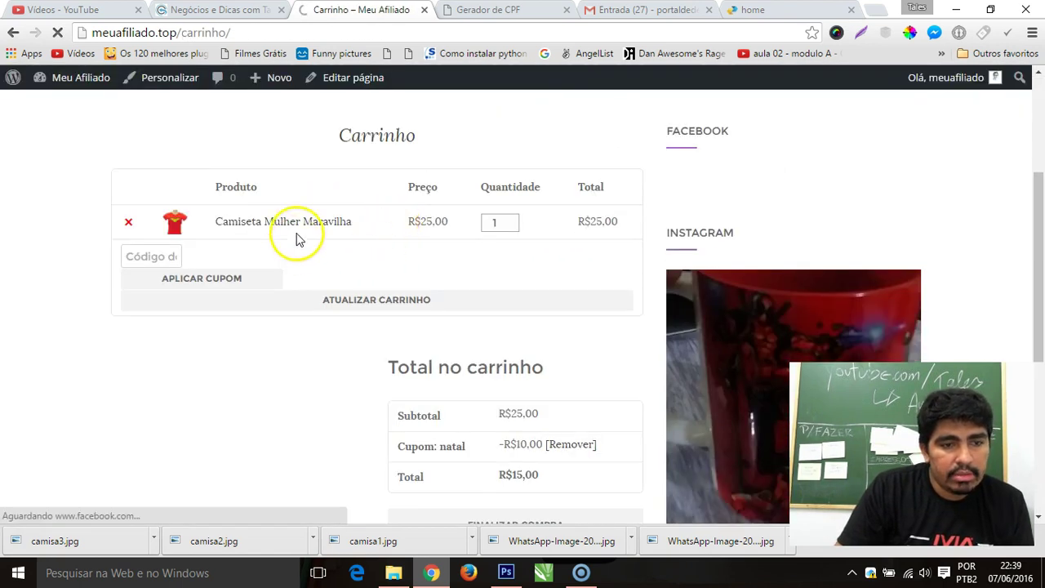
pyautogui.scroll(-3, 210, 269)
pyautogui.scroll(6, 210, 269)
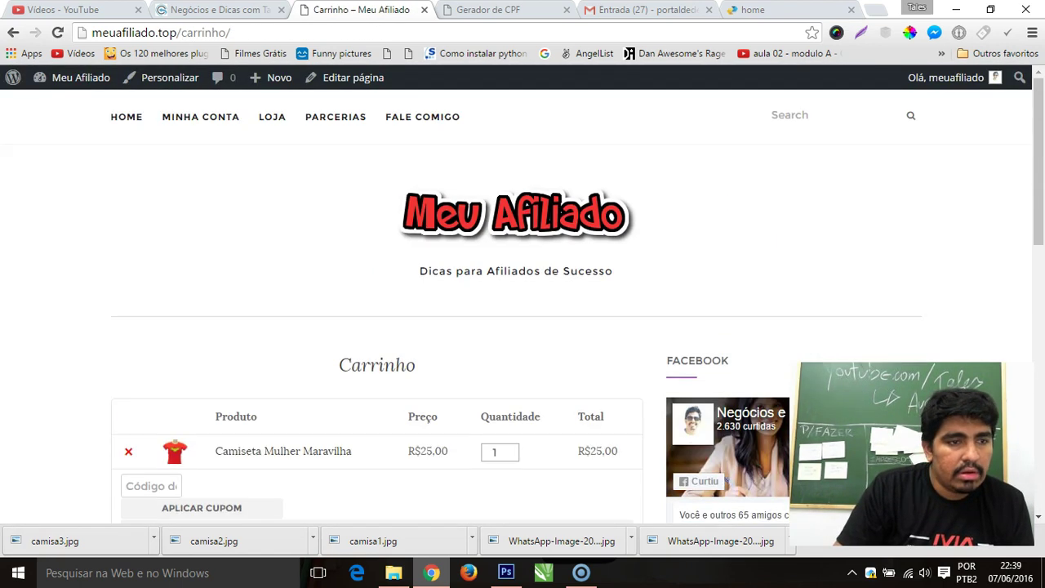
# Return to the shirt's product page and review its reviews and additional information sections and purchase details
pyautogui.click(13, 34)
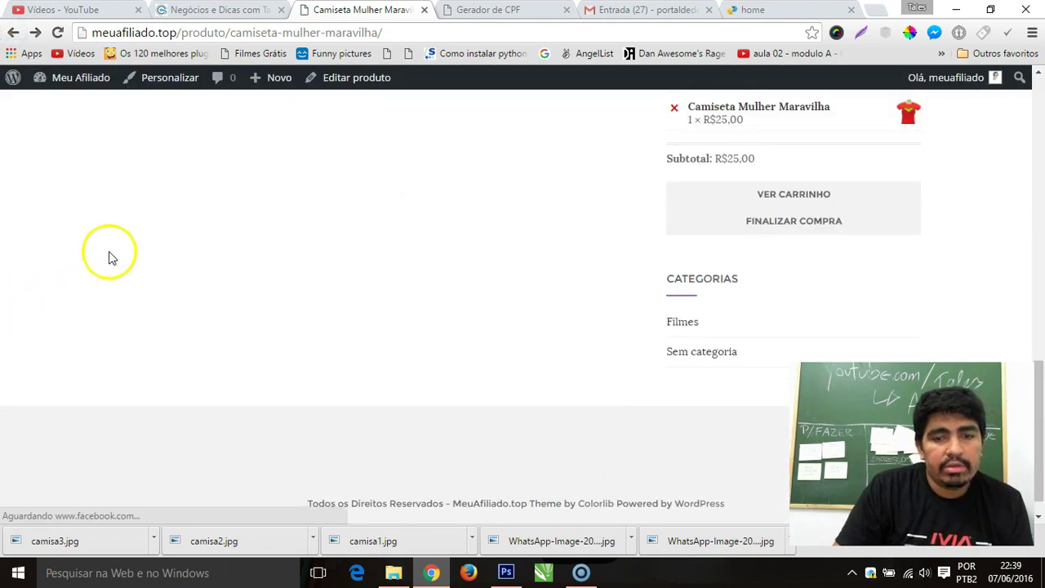
pyautogui.scroll(2, 208, 335)
pyautogui.click(252, 324)
pyautogui.click(360, 327)
pyautogui.click(204, 331)
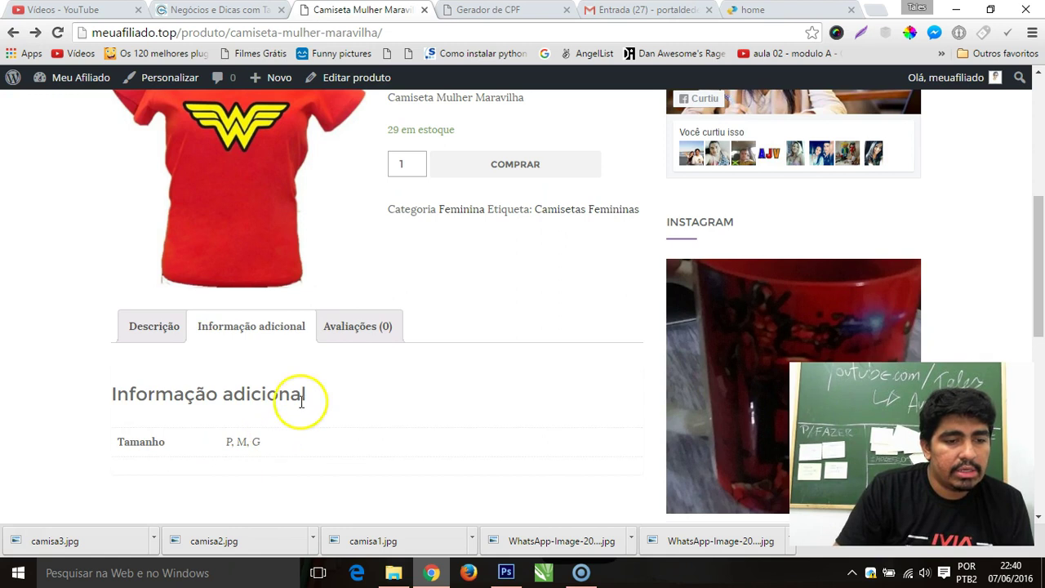
pyautogui.scroll(3, 377, 399)
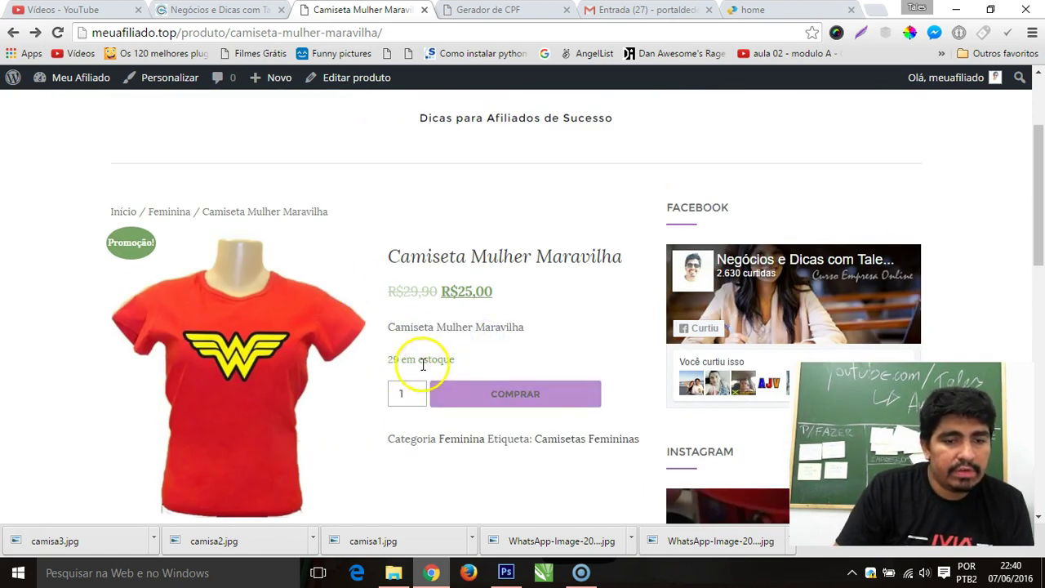
pyautogui.scroll(2, 354, 276)
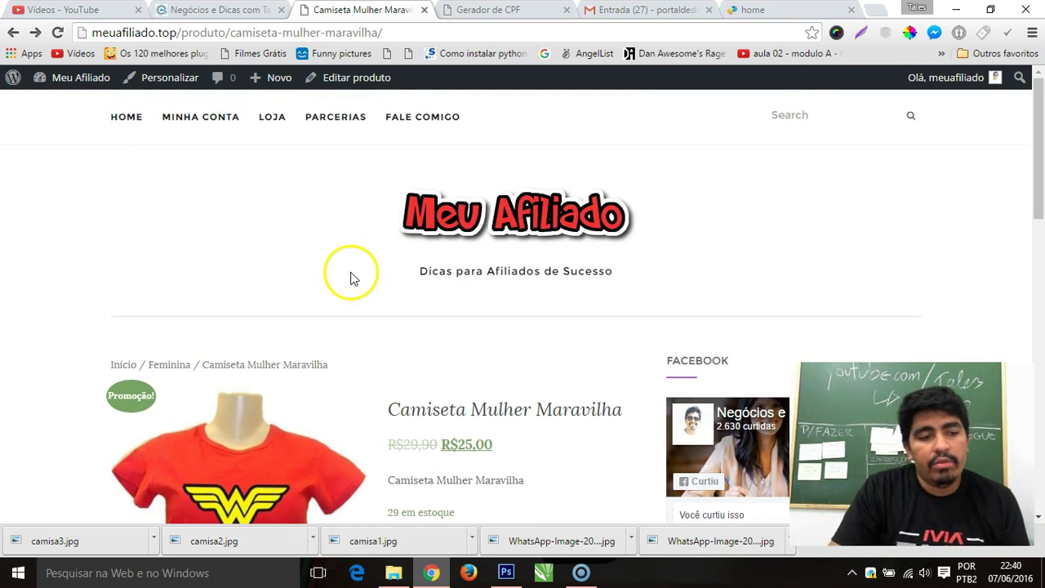